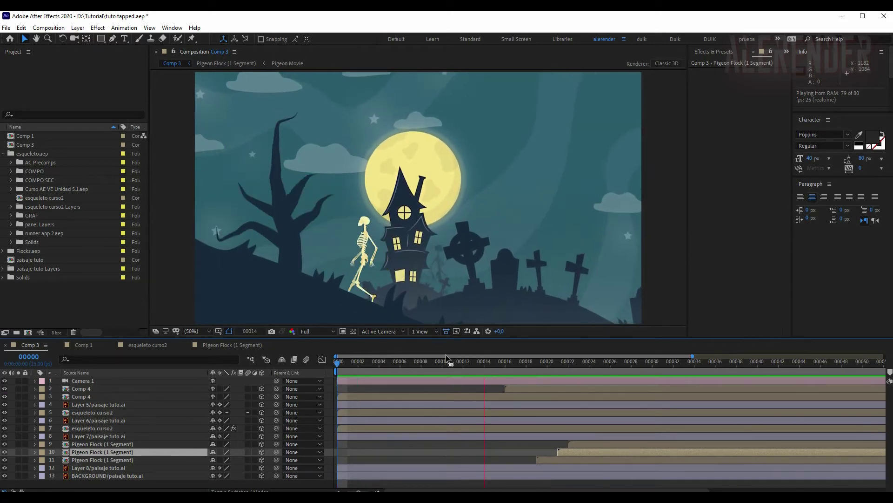
- Scrub back and forth through the skeleton walk animation, checking frames 12, 8 and 19
drag(367, 365, 557, 363)
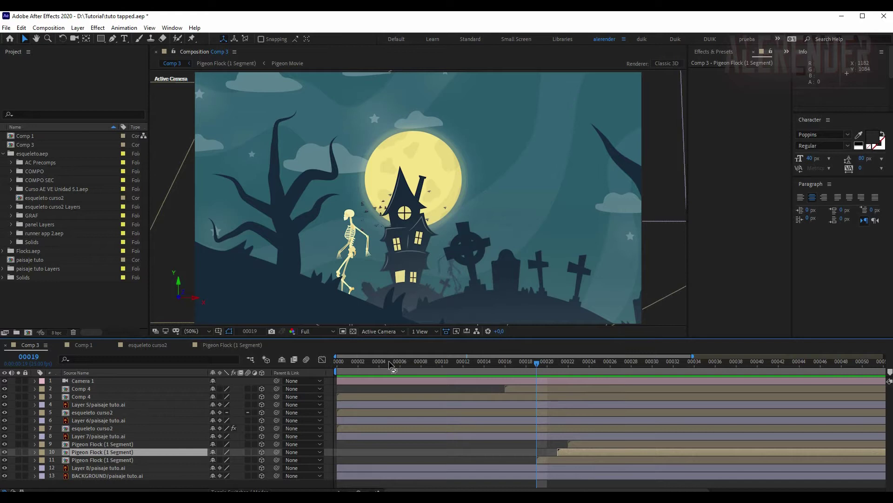
drag(391, 365, 633, 369)
mouse_move(550, 365)
mouse_down()
mouse_move(474, 365)
mouse_move(704, 364)
mouse_up()
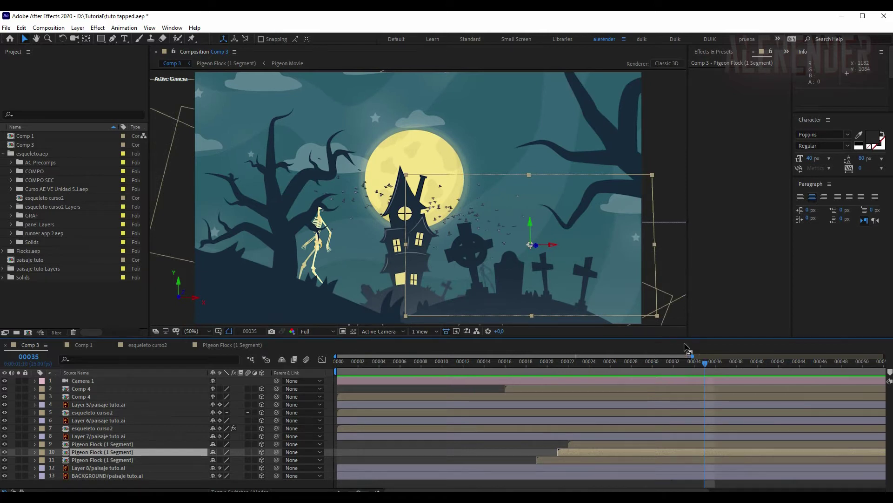
drag(375, 359, 494, 362)
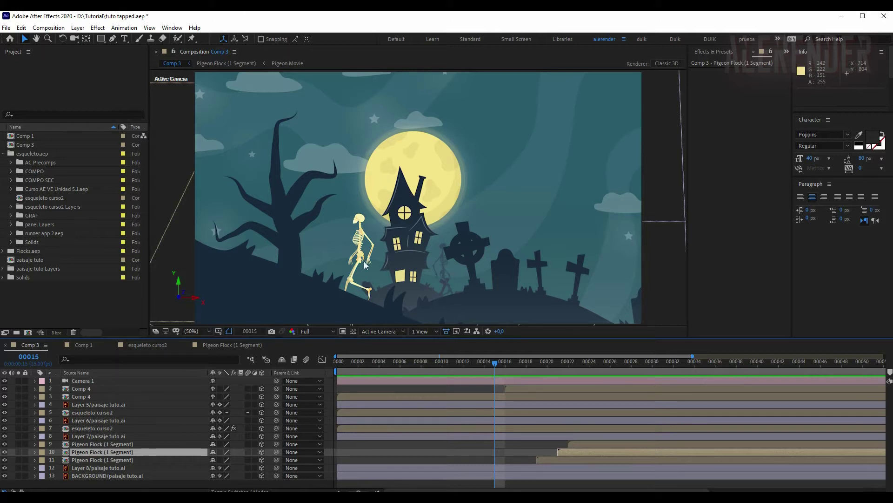
click(369, 366)
drag(369, 366, 463, 363)
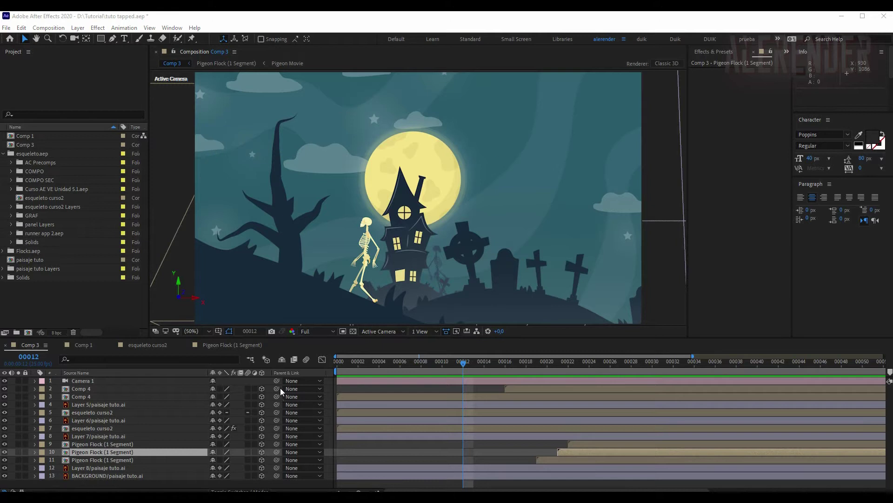
drag(379, 367, 421, 363)
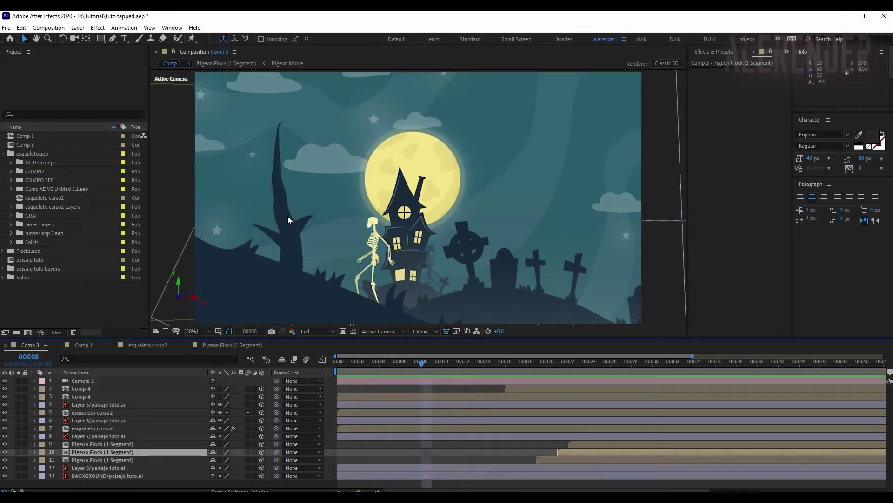
drag(364, 369, 657, 365)
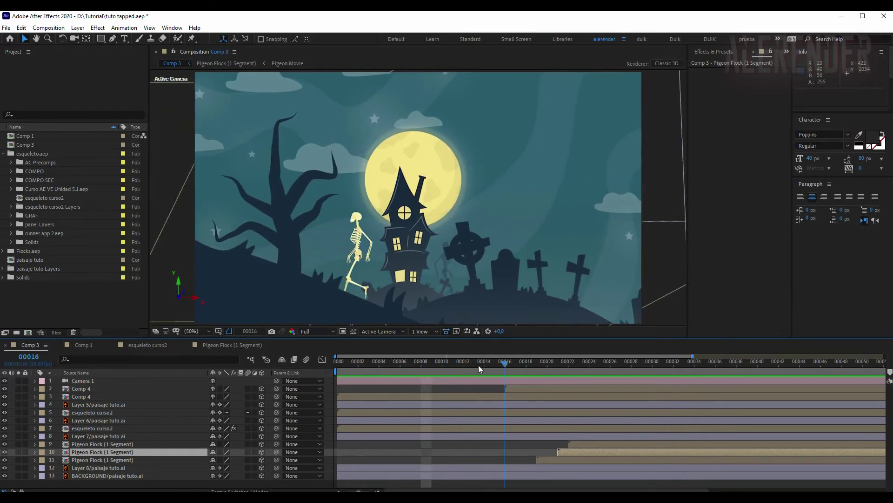
drag(657, 365, 535, 362)
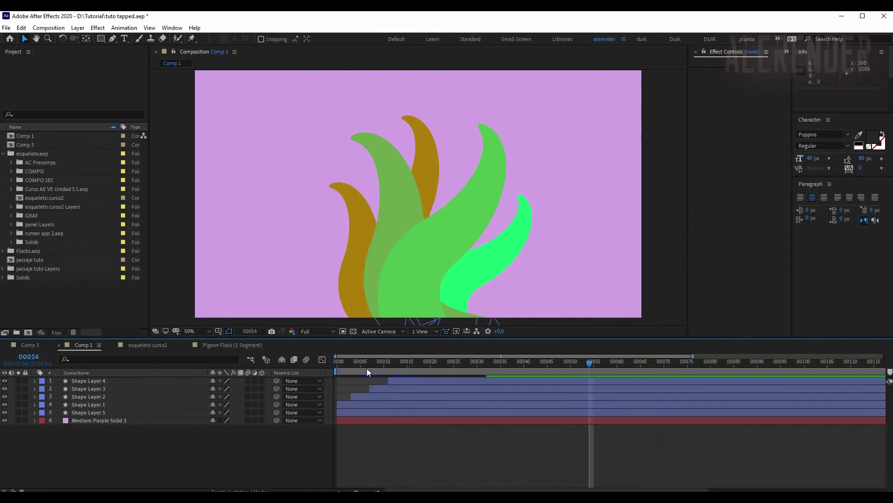
- Preview Comp 1's leaf growth, then hide every layer except Medium Purple Solid 1
key(space)
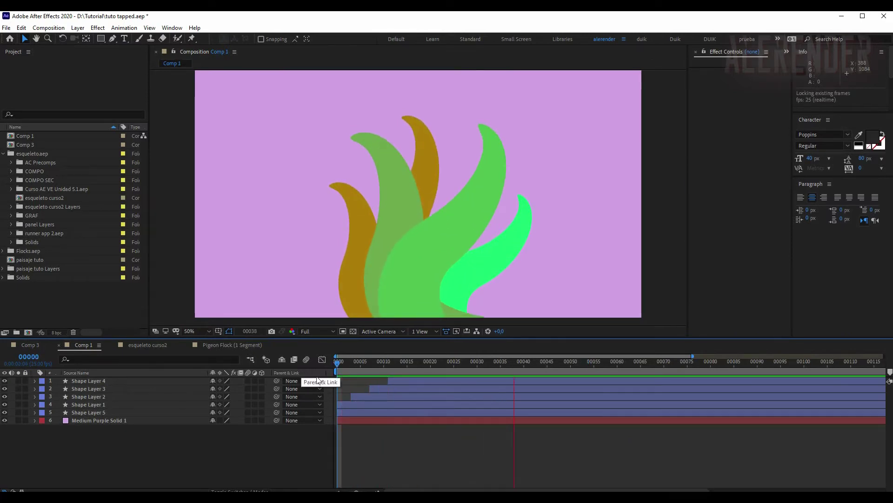
click(344, 362)
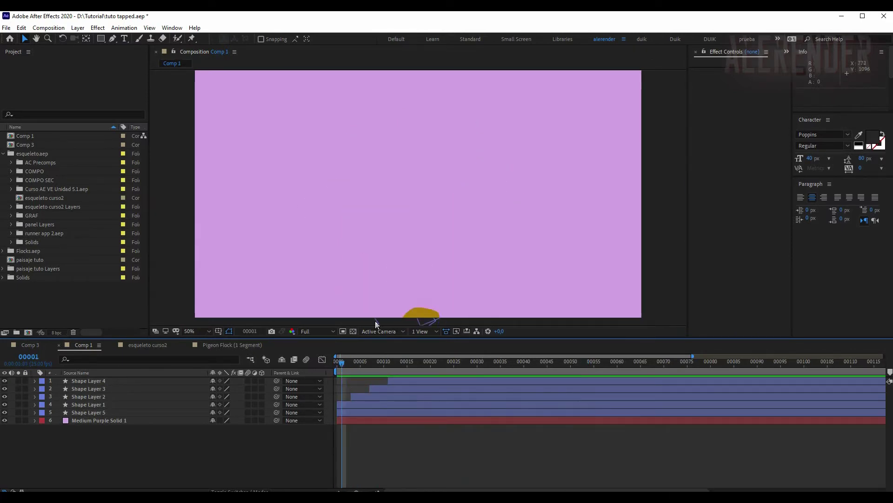
click(393, 362)
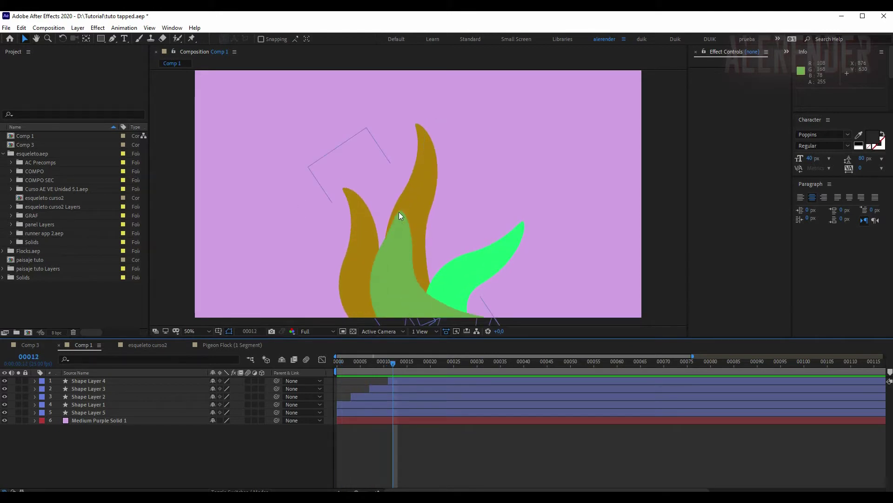
drag(350, 364, 594, 362)
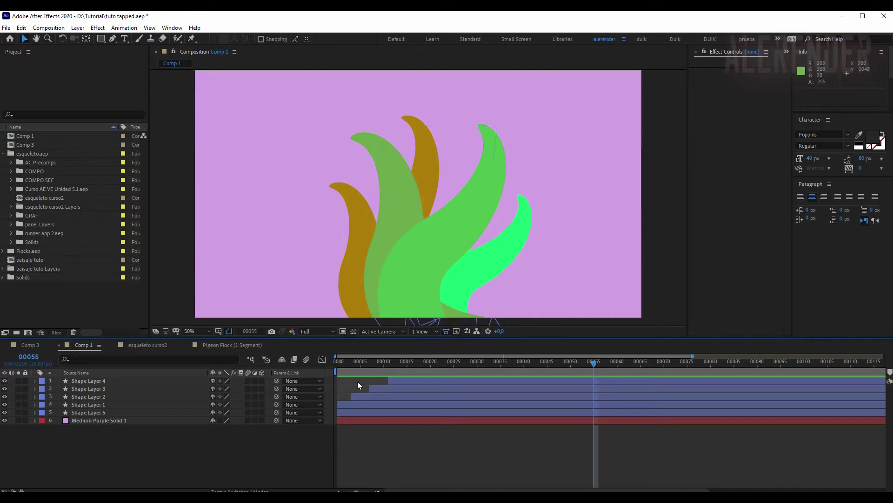
drag(360, 373, 454, 362)
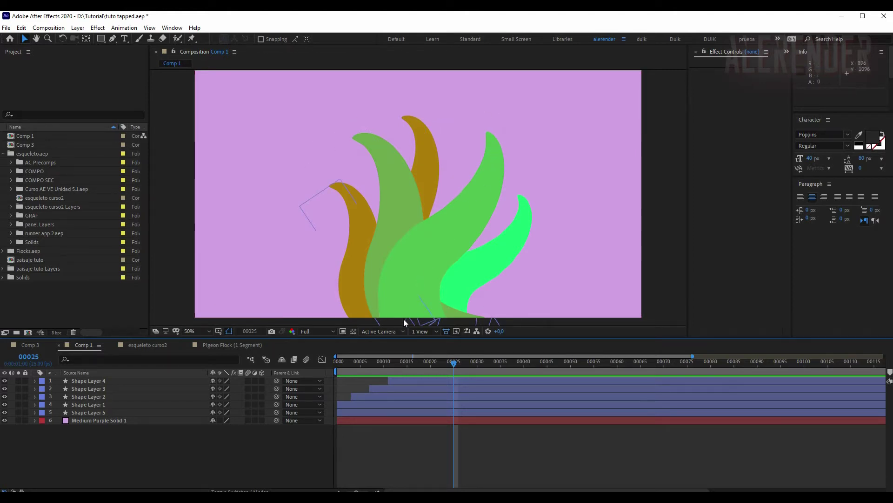
click(402, 369)
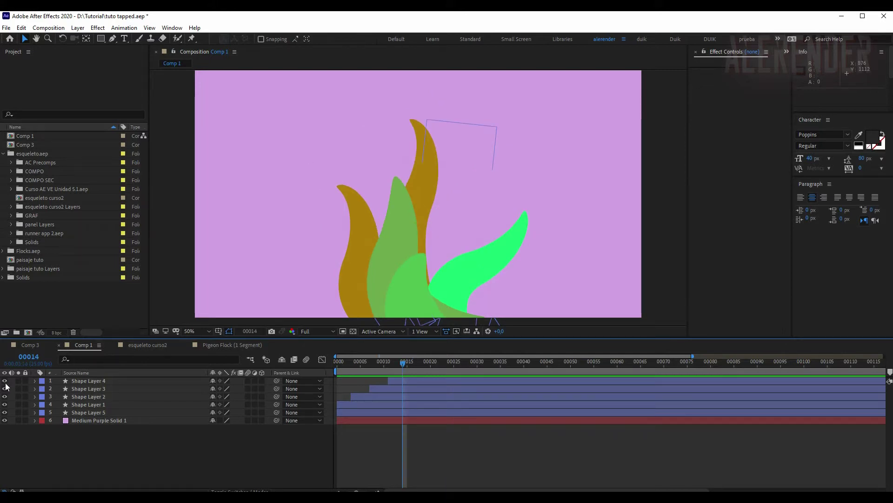
drag(5, 383, 5, 420)
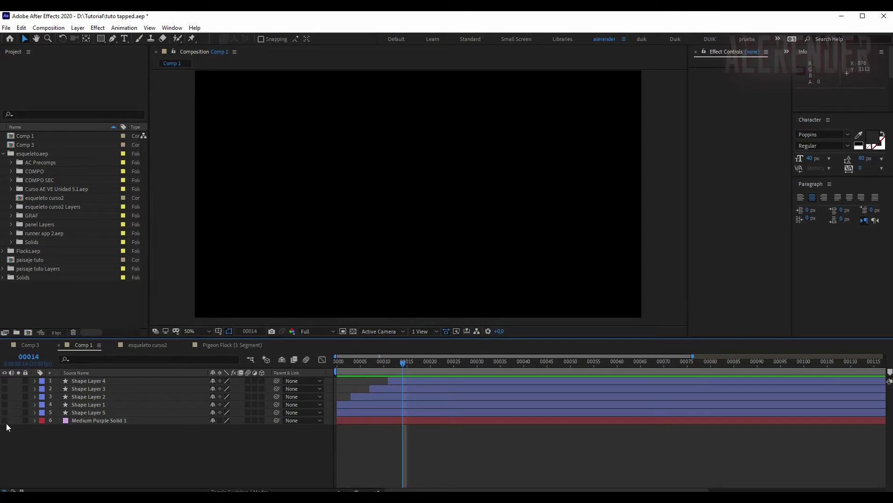
click(5, 420)
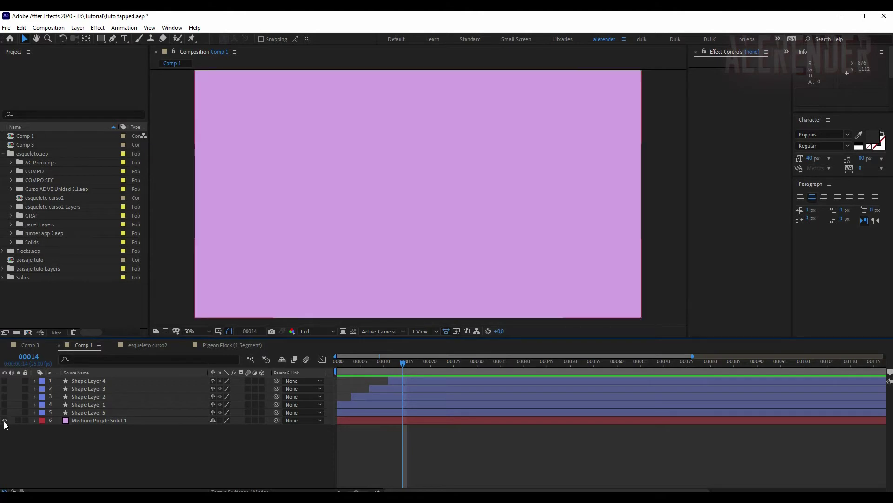
- Pen-draw a three-point S-curved stem up from the comp bottom, then refine its vertices and curves
click(112, 40)
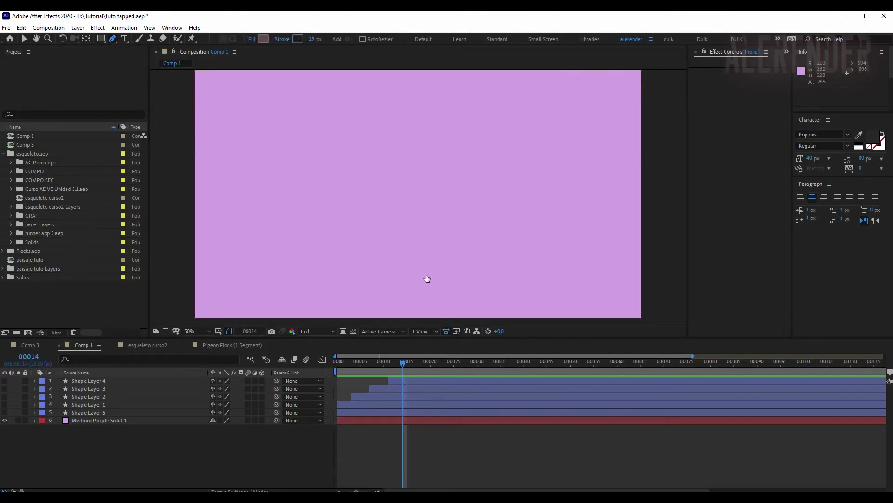
click(400, 315)
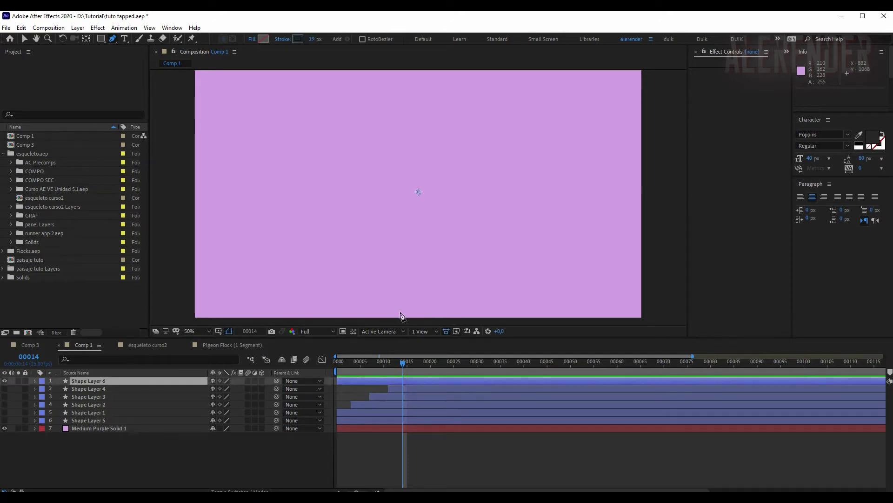
drag(368, 250, 396, 222)
drag(444, 168, 439, 135)
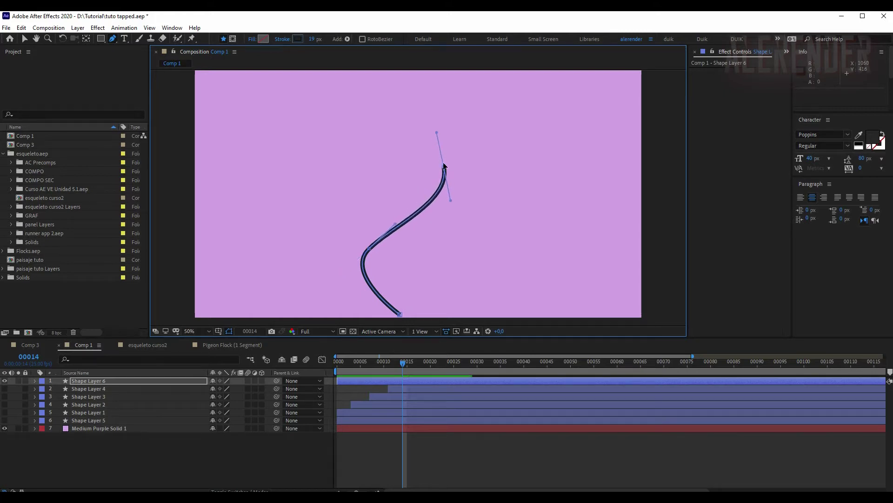
drag(444, 167, 433, 151)
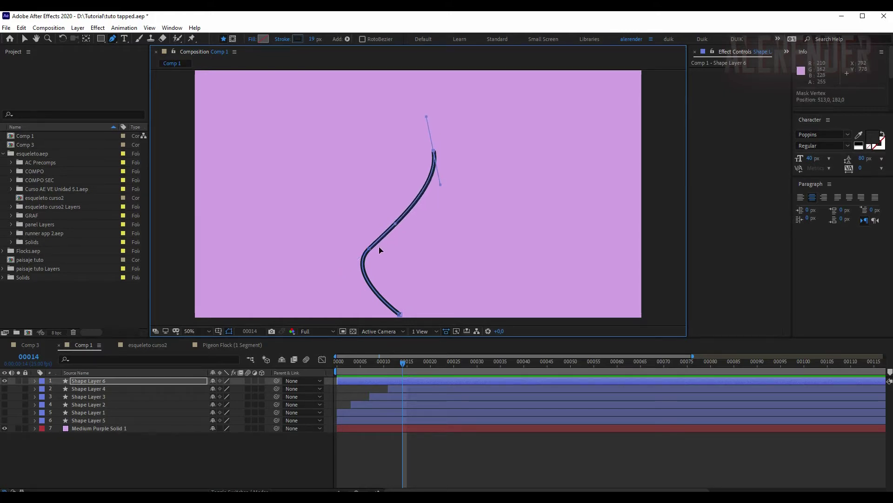
mouse_move(370, 250)
mouse_down()
mouse_move(411, 217)
mouse_move(391, 209)
mouse_up()
drag(400, 315, 426, 320)
drag(382, 243, 385, 243)
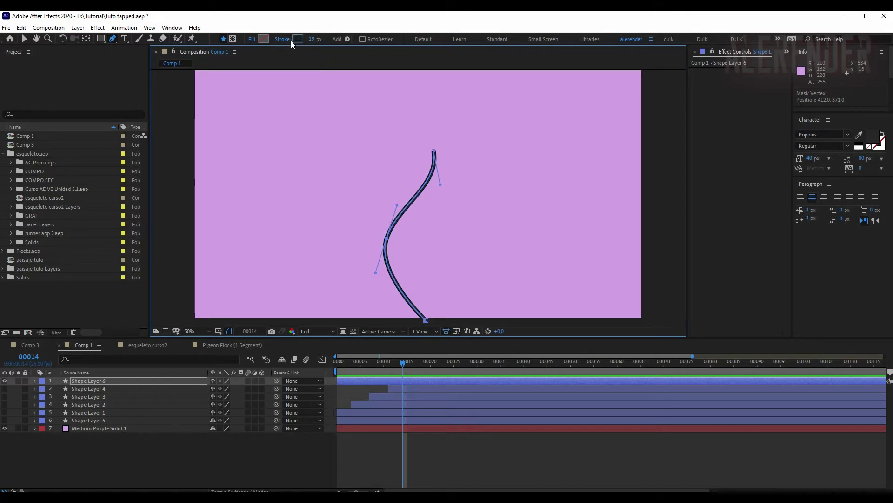
- Set the stem to no fill with a light yellow-green stroke widened to 313 px
click(252, 39)
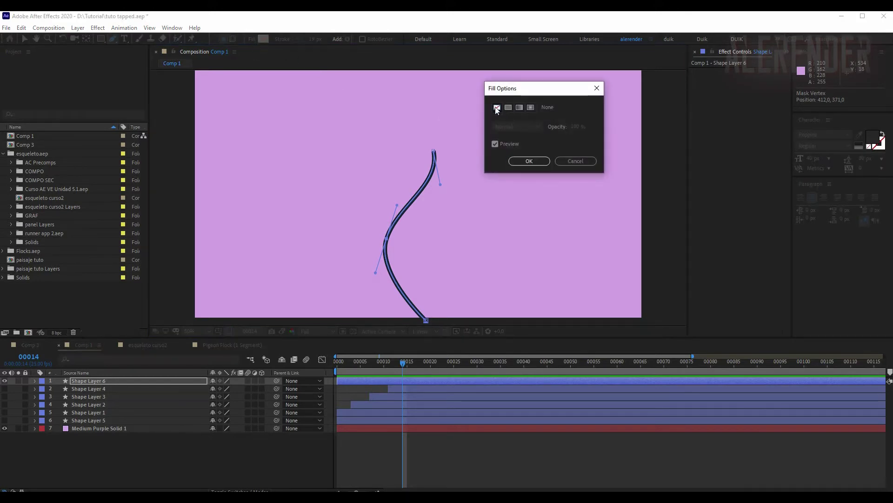
click(536, 161)
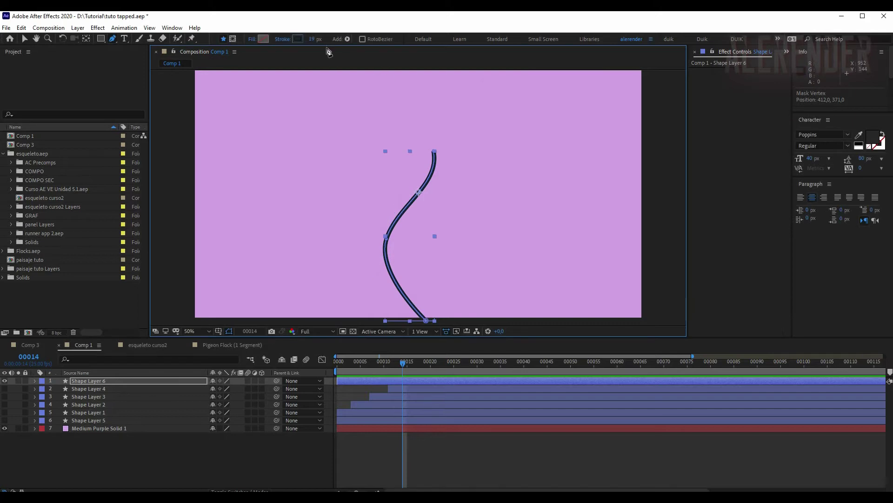
click(297, 40)
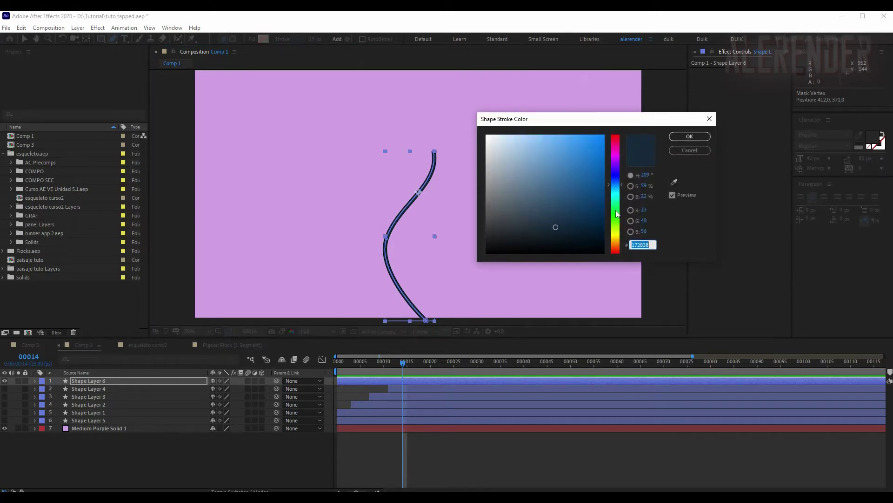
drag(617, 214, 615, 228)
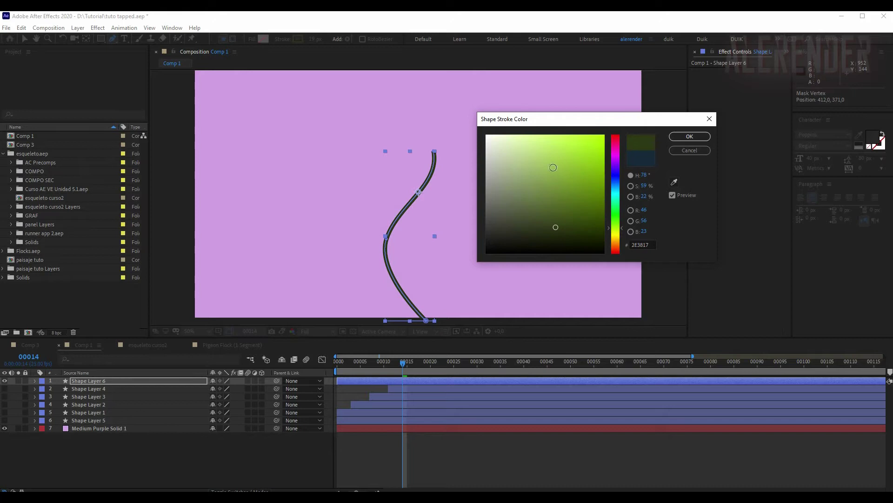
click(558, 158)
click(689, 136)
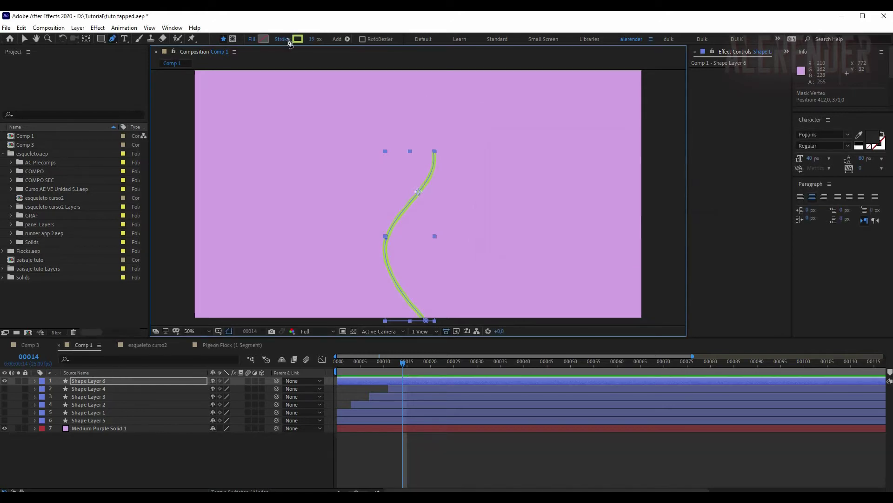
drag(311, 39, 453, 39)
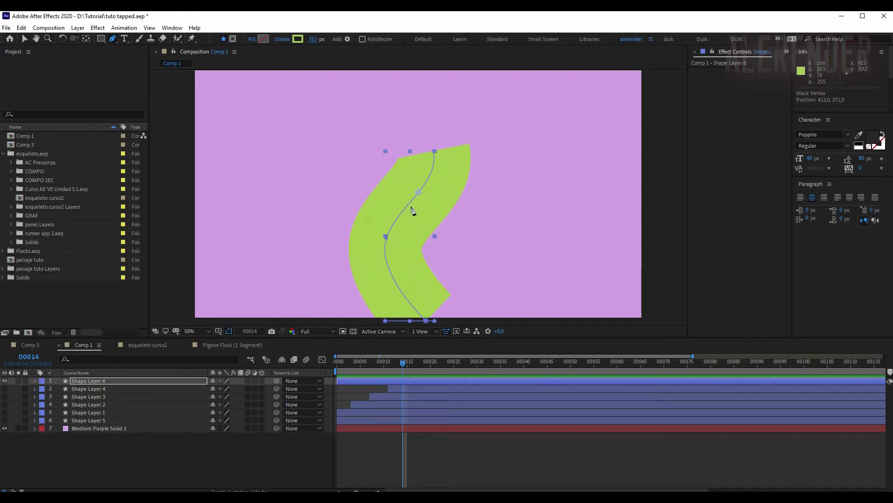
- Expand Shape Layer 6's contents down to the stroke's Taper settings
click(34, 381)
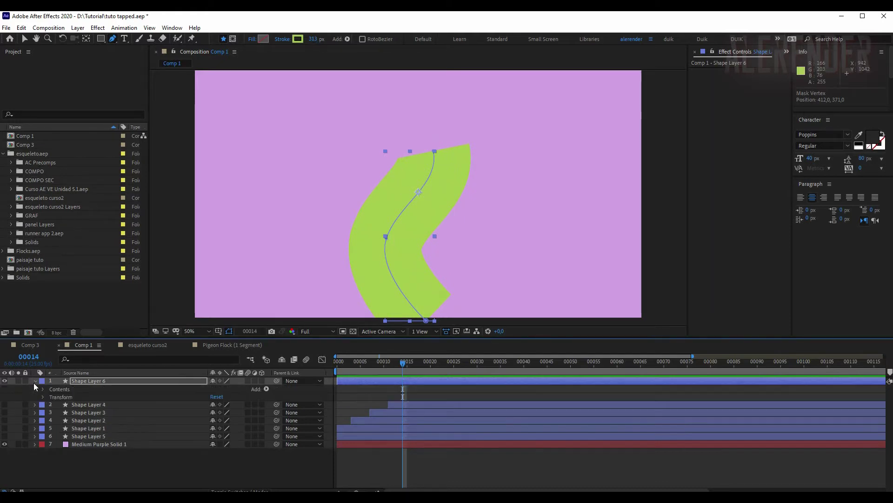
click(43, 389)
click(51, 397)
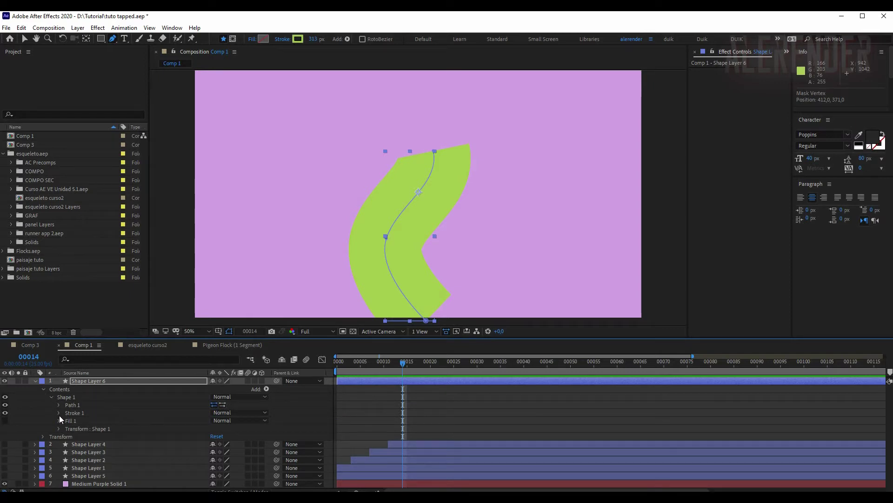
click(58, 413)
scroll(80, 417, down, 1)
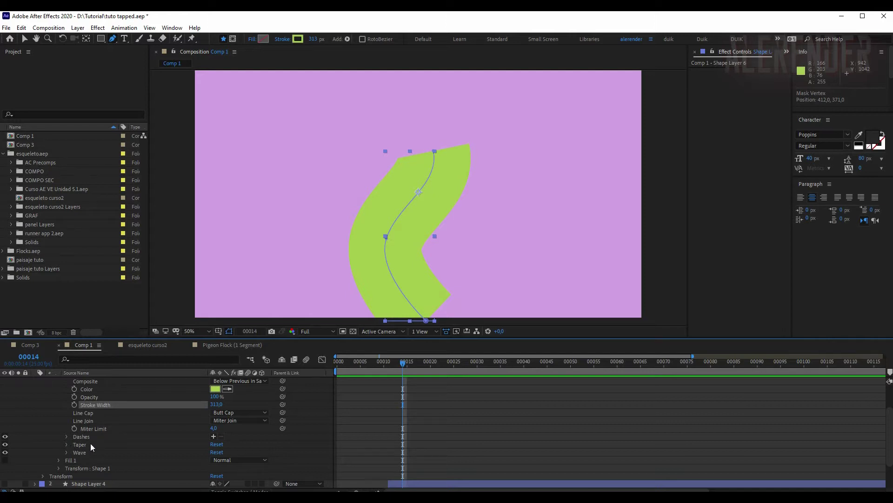
click(67, 445)
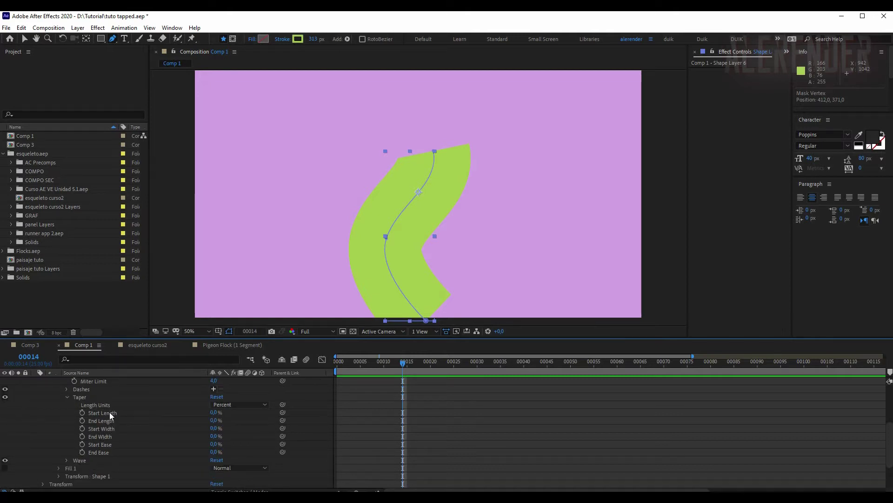
- Set stroke width to 222 px, Start Length 0%, End Length 100% and End Ease 35%
drag(352, 362, 333, 362)
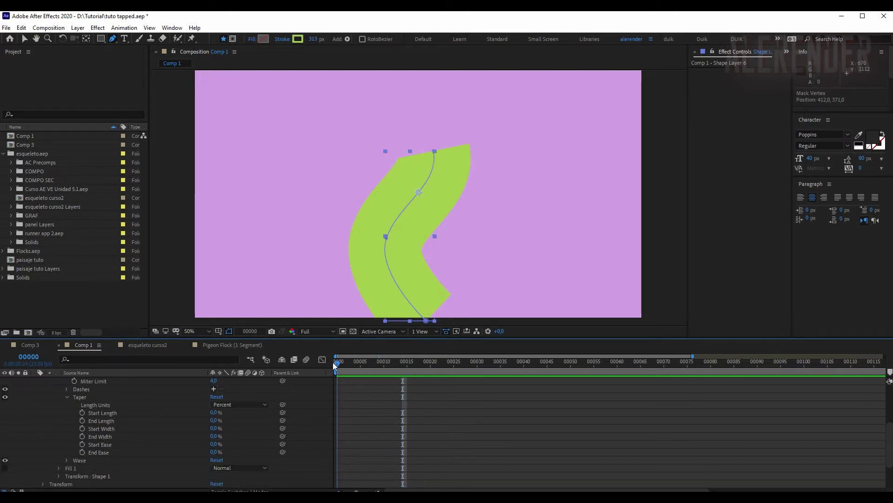
key(v)
click(140, 413)
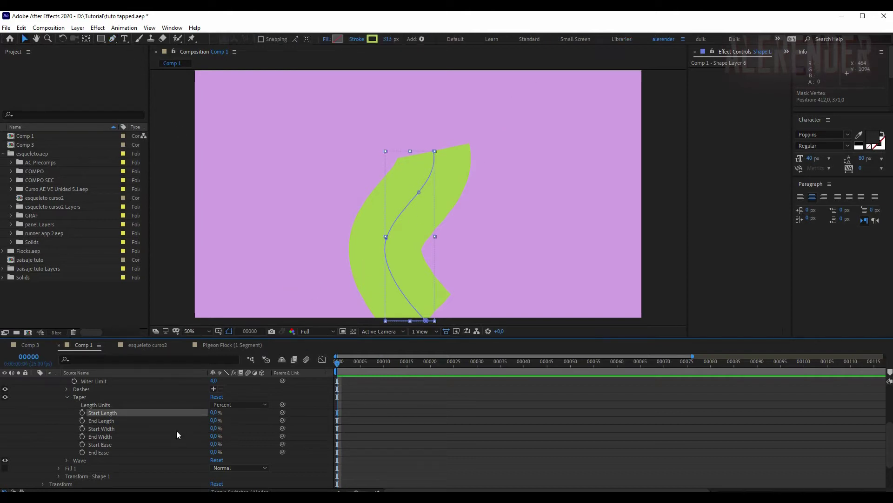
mouse_move(214, 412)
mouse_down()
mouse_move(282, 414)
mouse_move(199, 410)
mouse_up()
drag(363, 43, 286, 343)
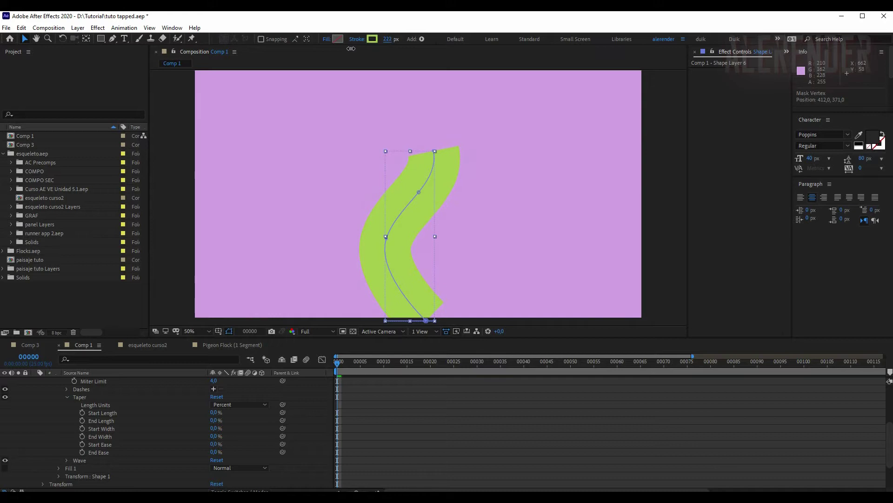
drag(216, 413, 219, 414)
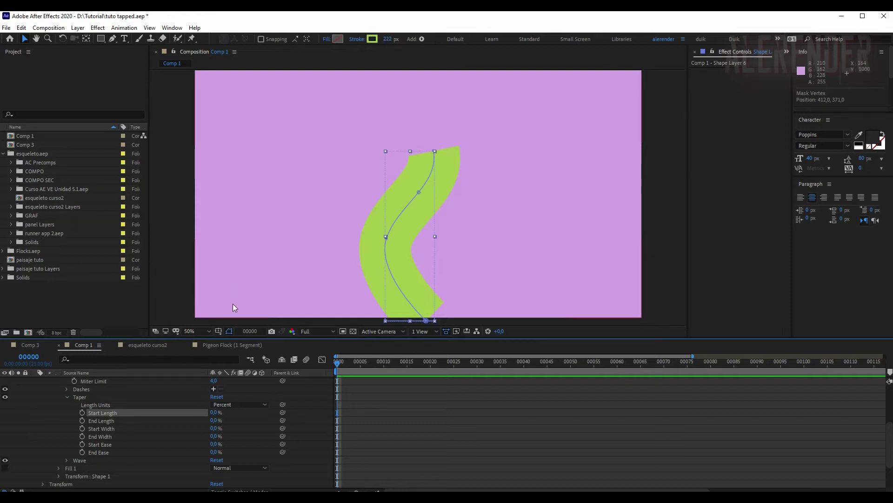
drag(214, 422, 299, 420)
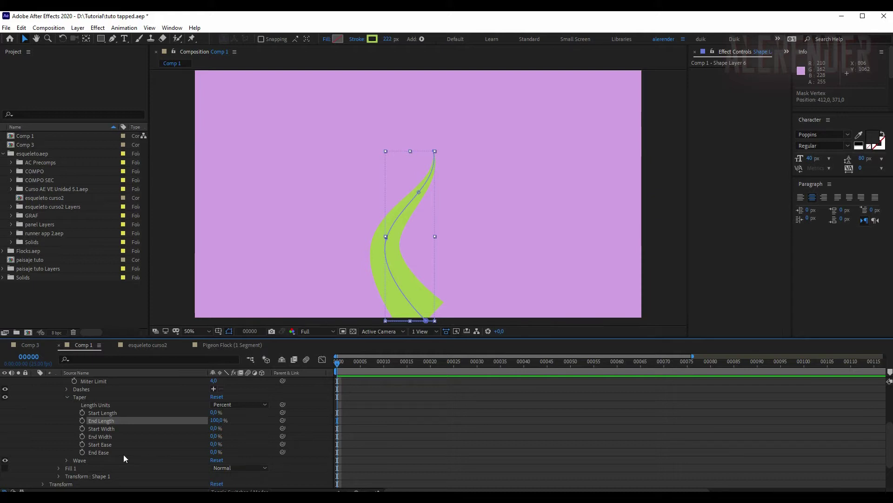
drag(213, 452, 237, 449)
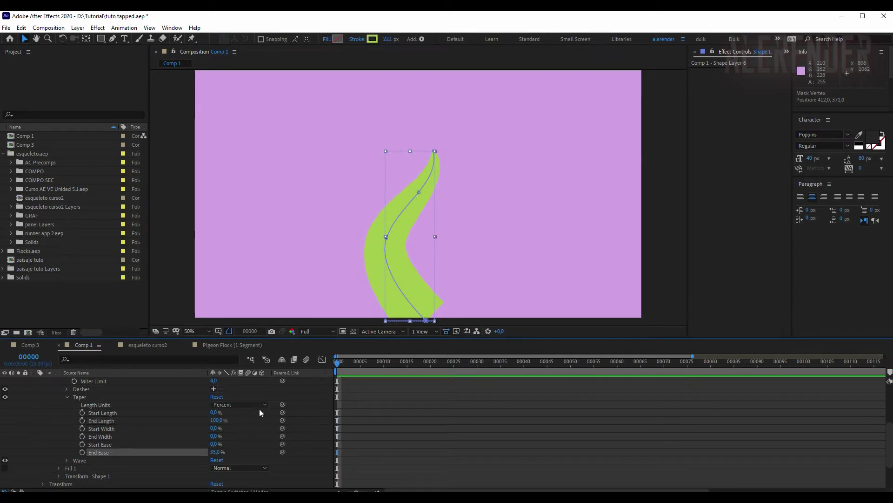
scroll(263, 393, down, 2)
scroll(260, 394, up, 2)
scroll(256, 396, down, 3)
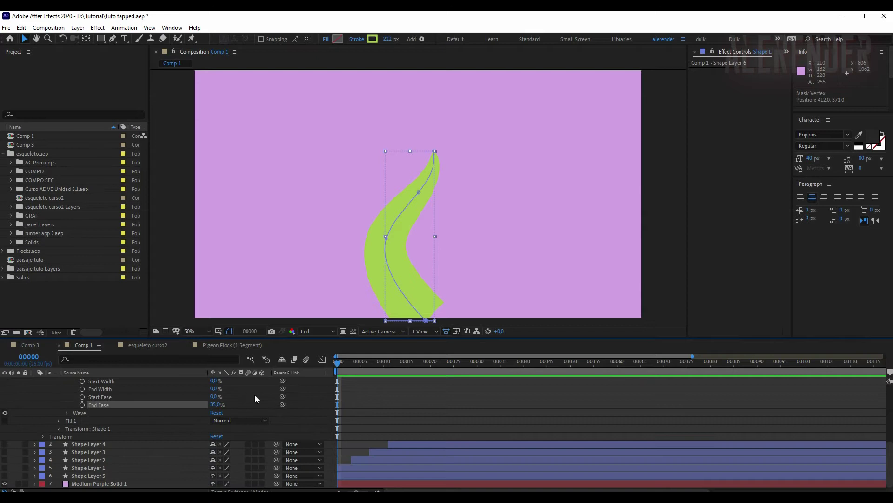
scroll(255, 397, up, 3)
scroll(261, 396, up, 3)
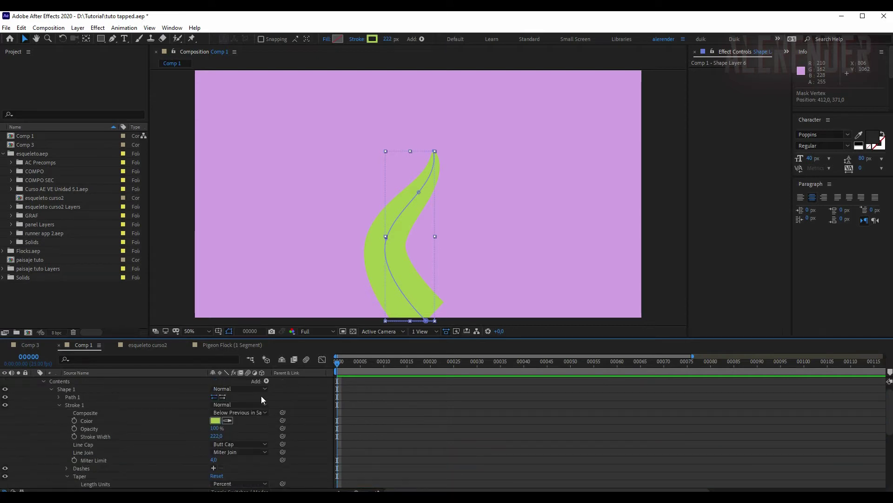
- Add Trim Paths with End at 0% and keyframe Start and End at frame 0
click(267, 381)
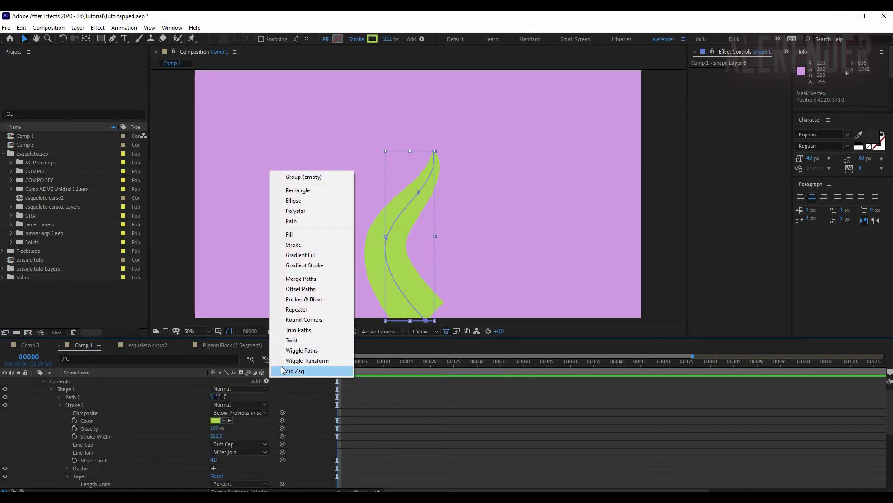
click(307, 329)
click(58, 404)
drag(217, 420, 70, 419)
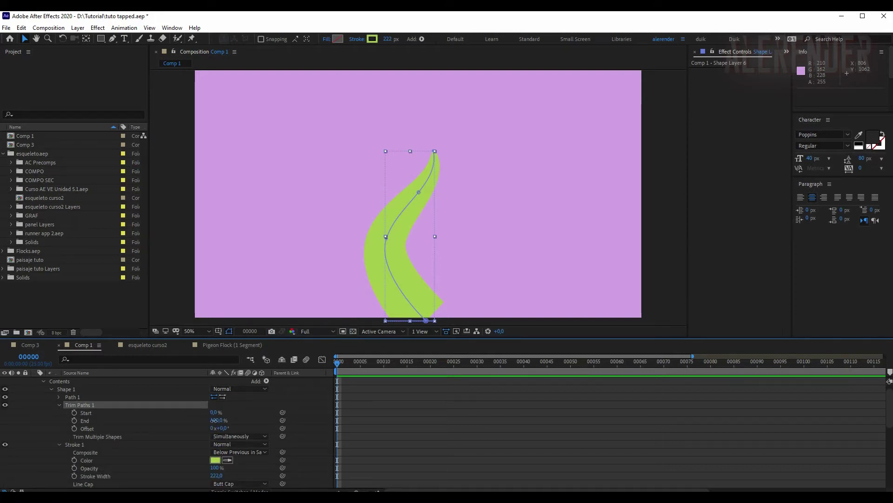
click(74, 412)
click(74, 421)
- Set End to 100% at frame 25, Easy Ease the keyframes, and show the curve in the Graph Editor
drag(389, 364, 455, 367)
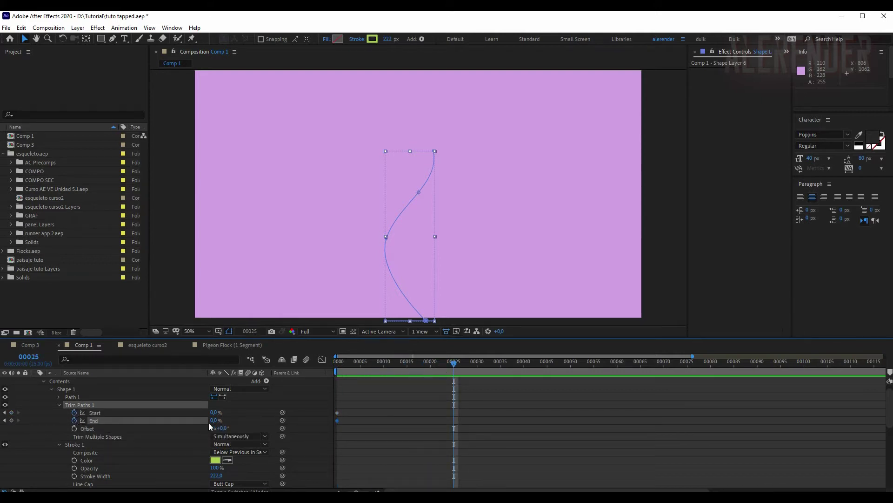
drag(216, 420, 317, 423)
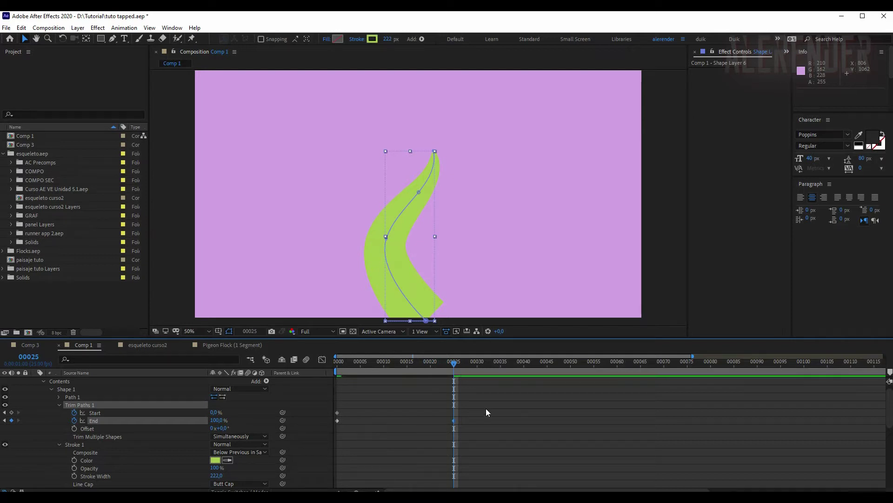
drag(485, 408, 397, 437)
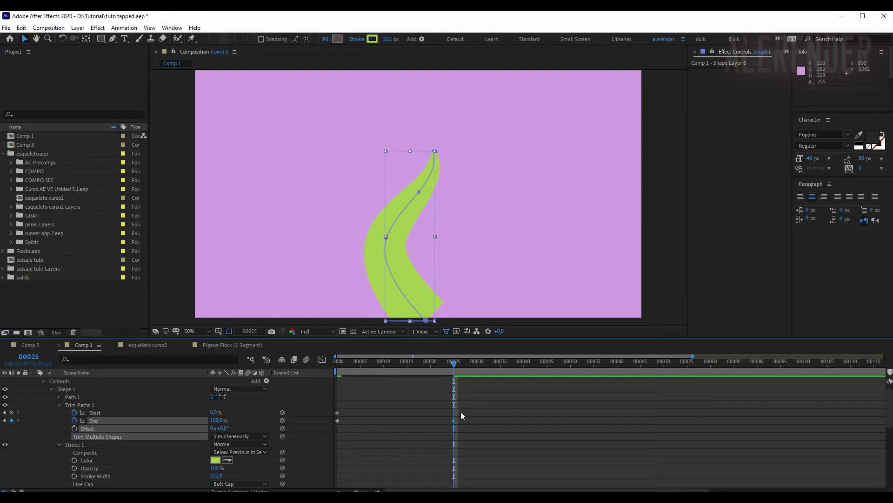
key(F9)
click(322, 359)
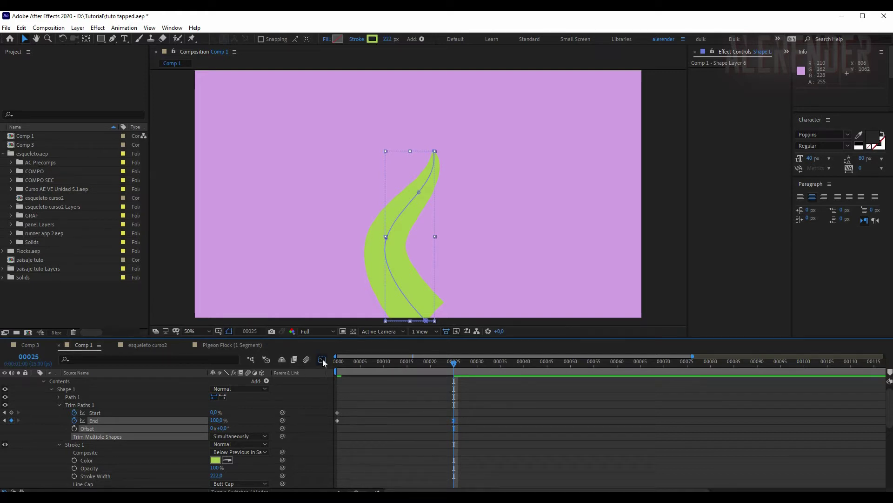
mouse_move(484, 446)
mouse_down()
mouse_move(408, 474)
mouse_move(369, 465)
mouse_up()
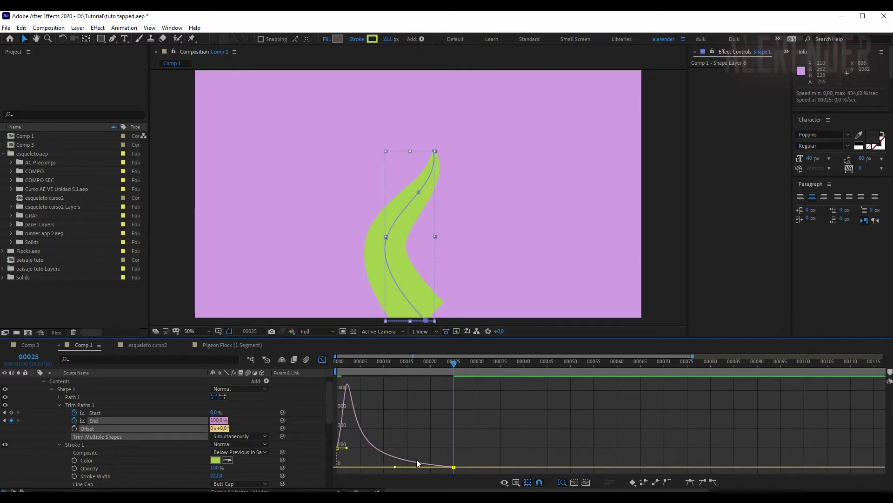
- Preview the stroke growth to frame 29, then leave the Graph Editor and collapse Shape Layer 6
key(space)
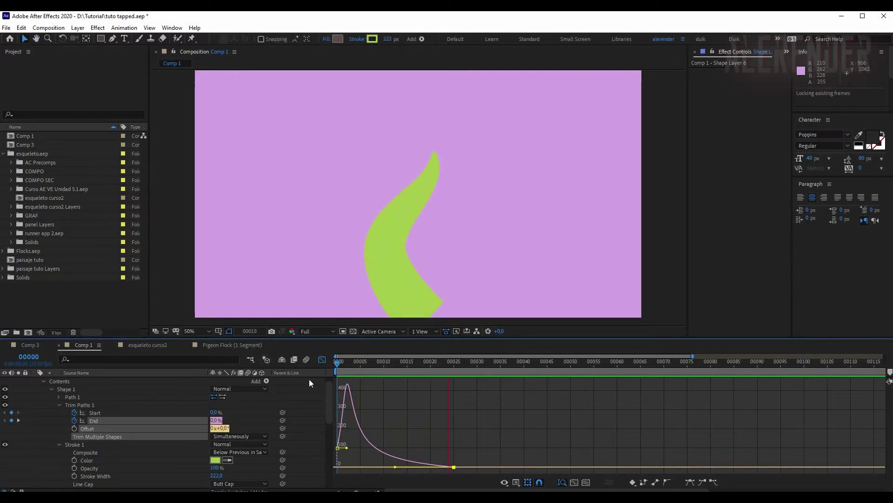
click(370, 361)
drag(414, 362, 472, 362)
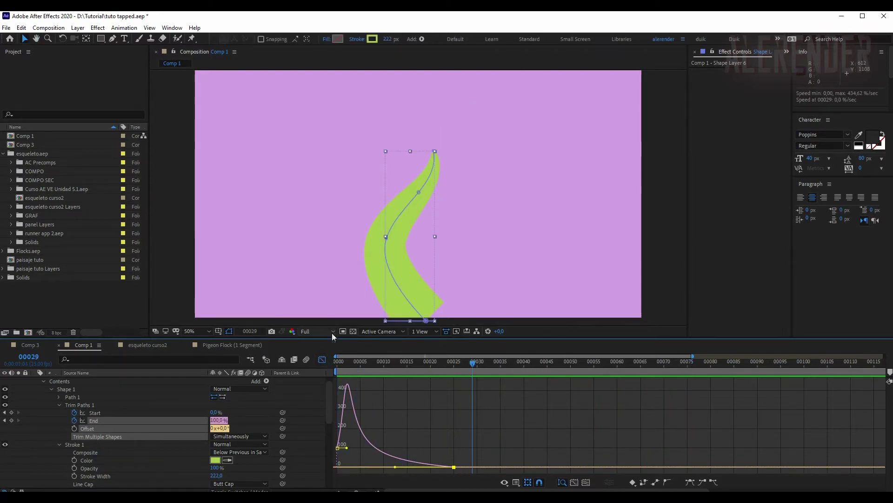
click(322, 360)
scroll(47, 405, up, 1)
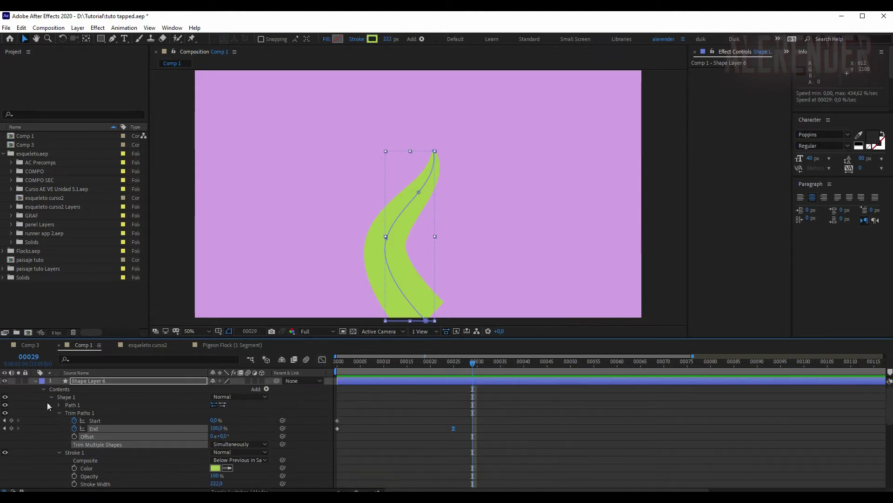
click(35, 381)
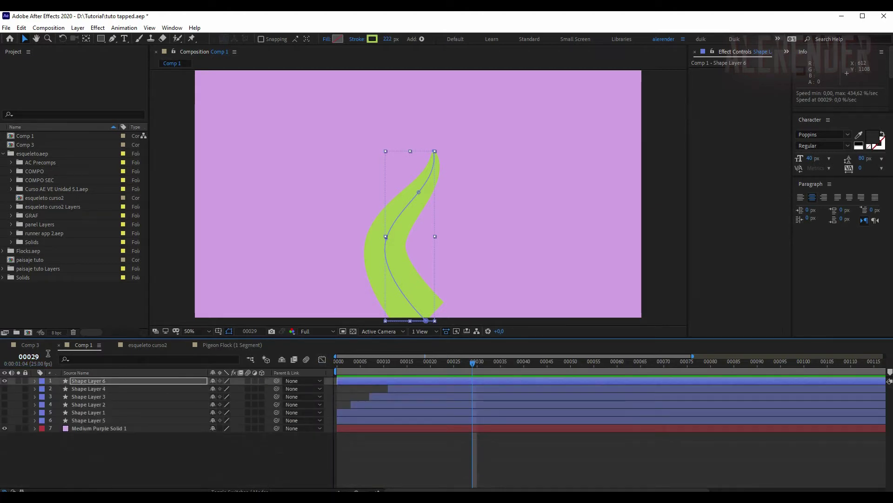
click(30, 345)
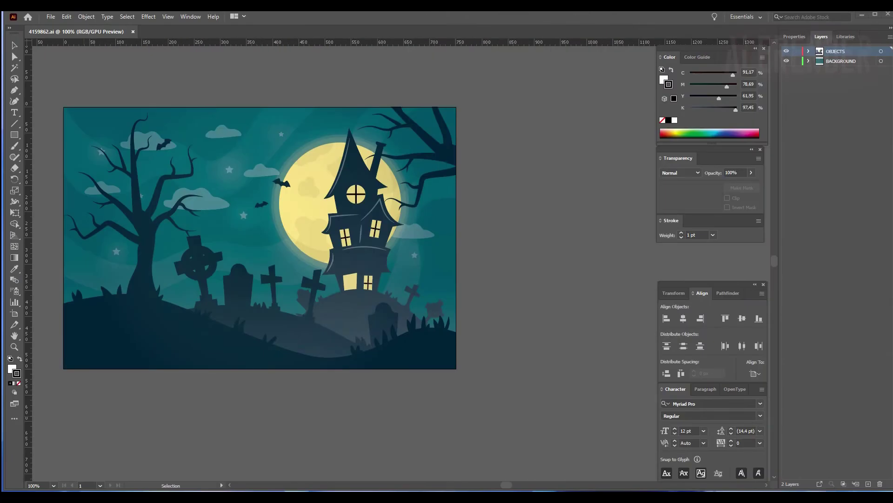
- Release the OBJECTS artwork into sequential sublayers Layer 3 through Layer 8 and check them
click(161, 187)
drag(507, 484, 500, 485)
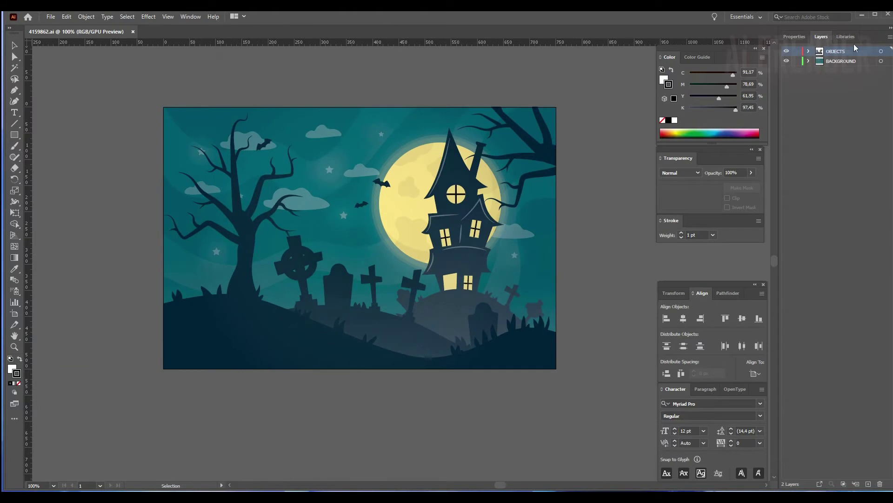
click(809, 52)
click(809, 52)
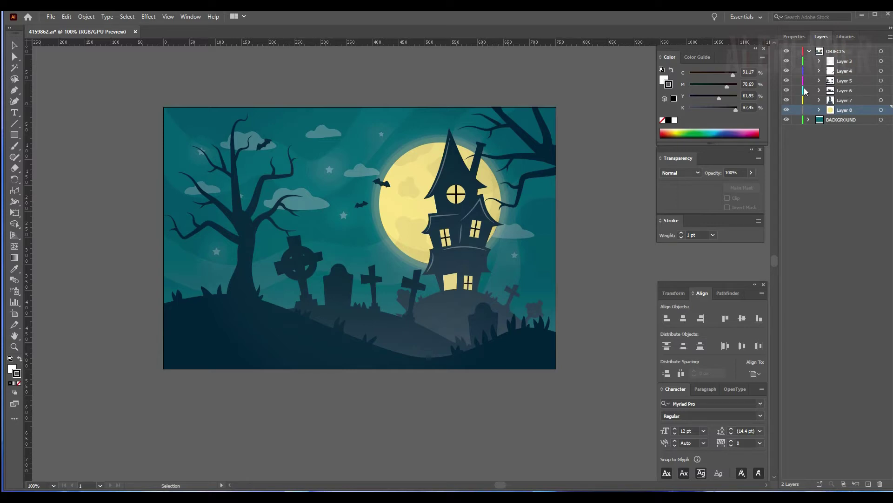
- Move Layers 3–8 out of OBJECTS to become top-level layers above it
shift+click(832, 62)
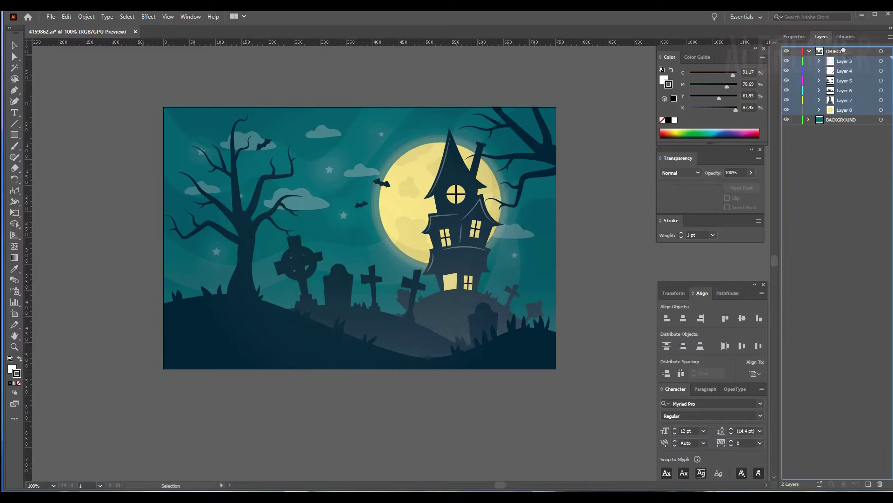
drag(831, 62, 811, 49)
click(828, 112)
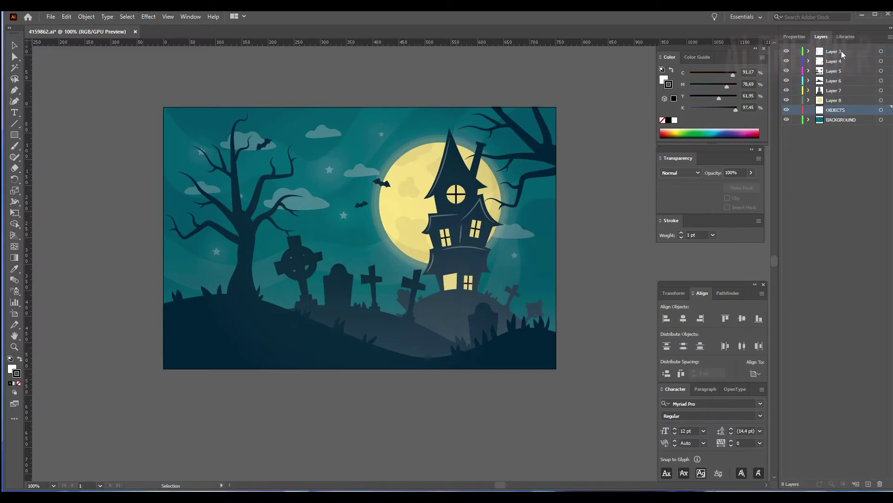
- Toggle visibility of Layers 3, 4, 5 and the haunted house to check each one's content
click(788, 51)
click(787, 61)
click(786, 61)
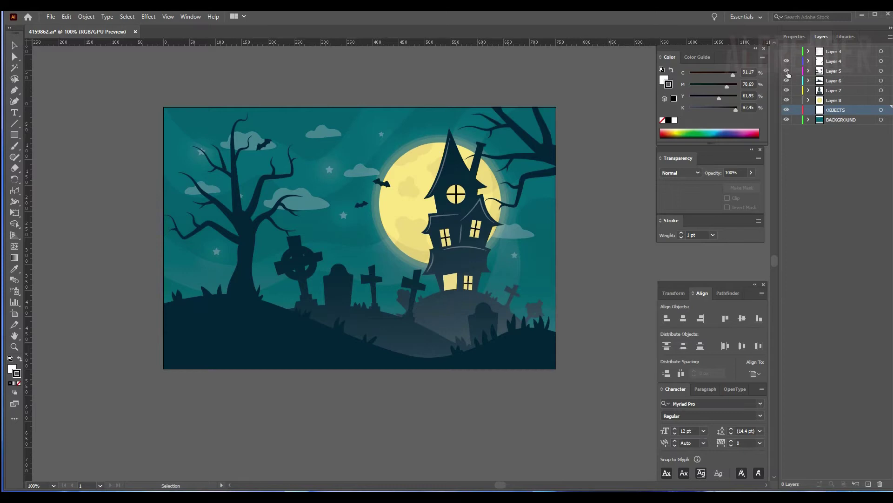
click(786, 72)
click(787, 72)
click(787, 90)
click(787, 90)
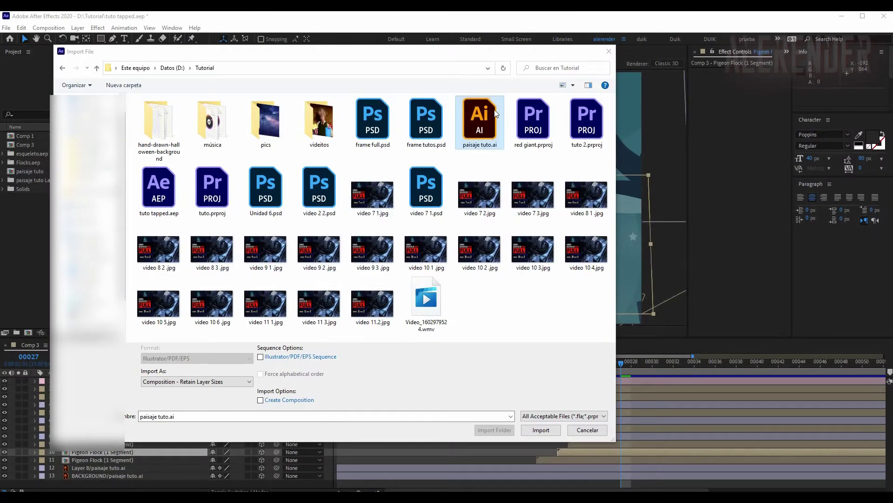
- Import paisaje tuto.ai as a composition retaining layer sizes and open paisaje tuto 2
click(172, 381)
click(541, 430)
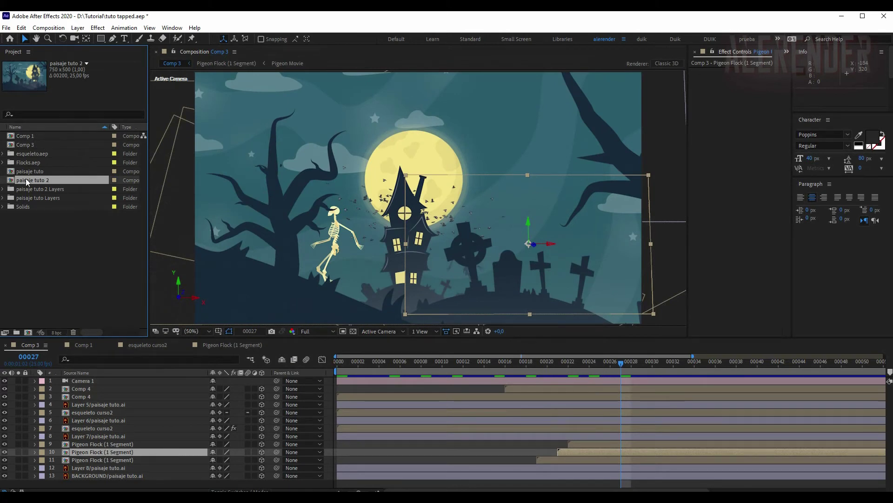
double_click(24, 179)
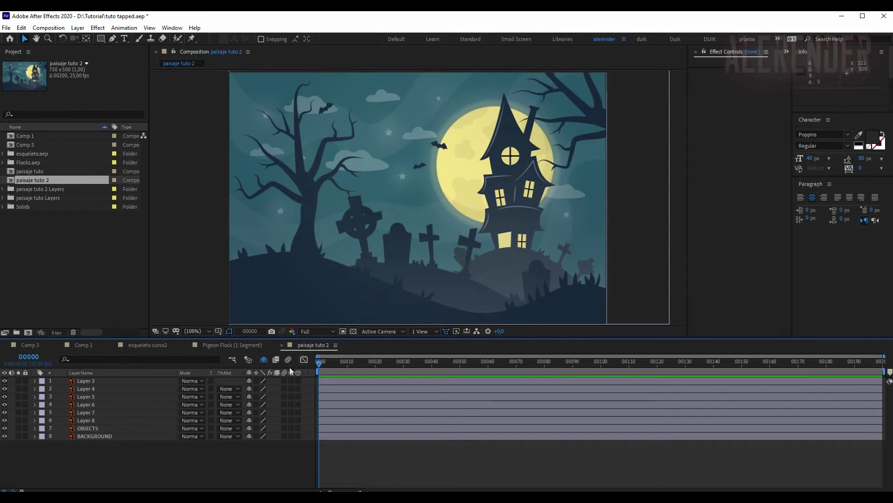
- Solo only Layer 5's trees and hill, unsoloing the bats, and select Layer 5 for masking
click(18, 429)
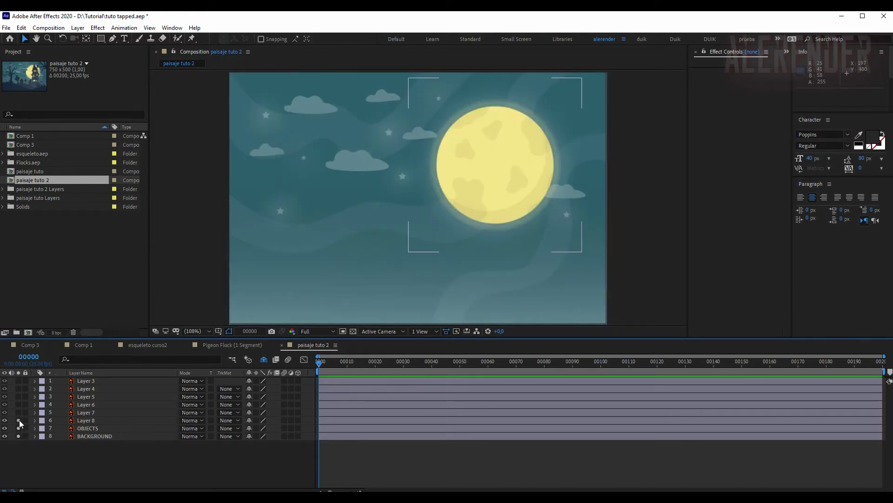
click(19, 405)
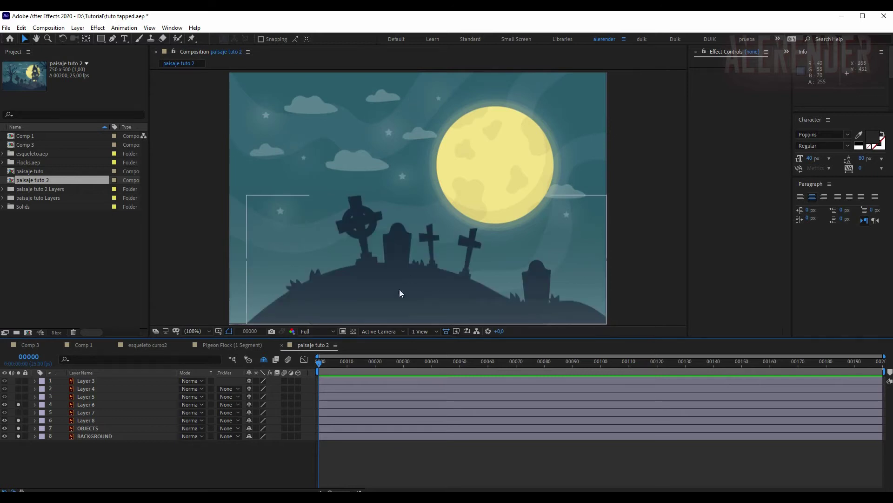
click(19, 412)
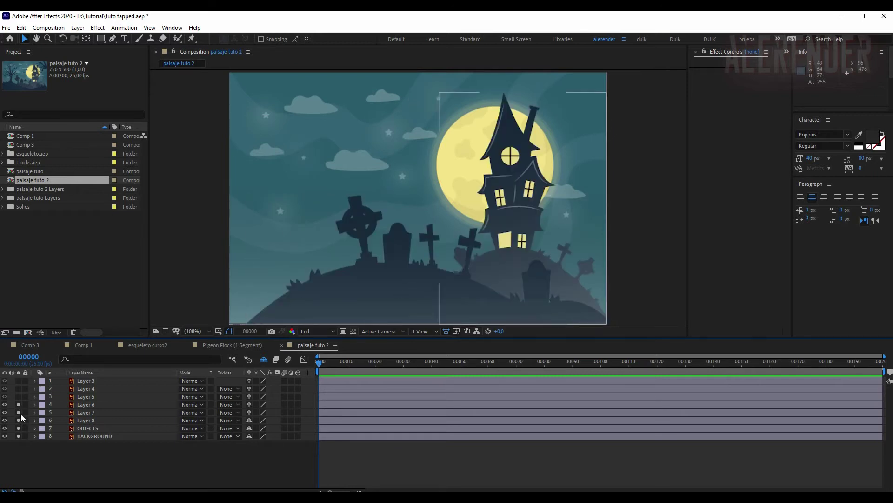
click(19, 397)
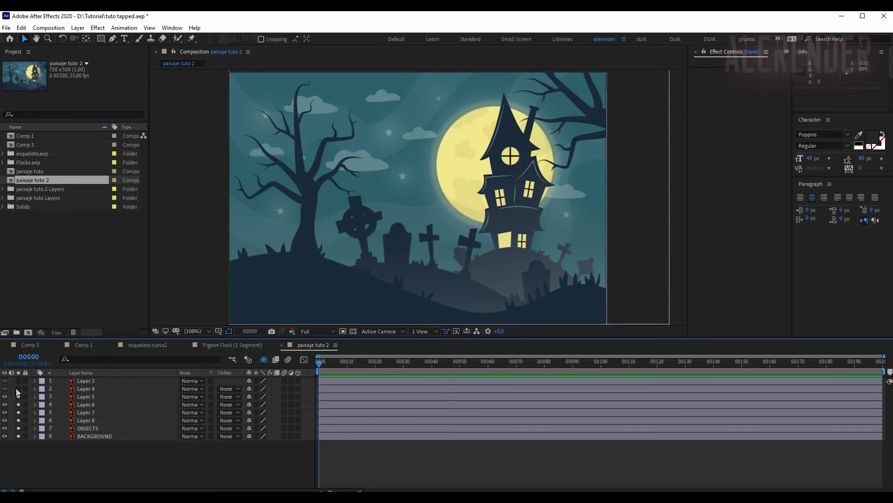
click(19, 389)
drag(19, 413, 19, 436)
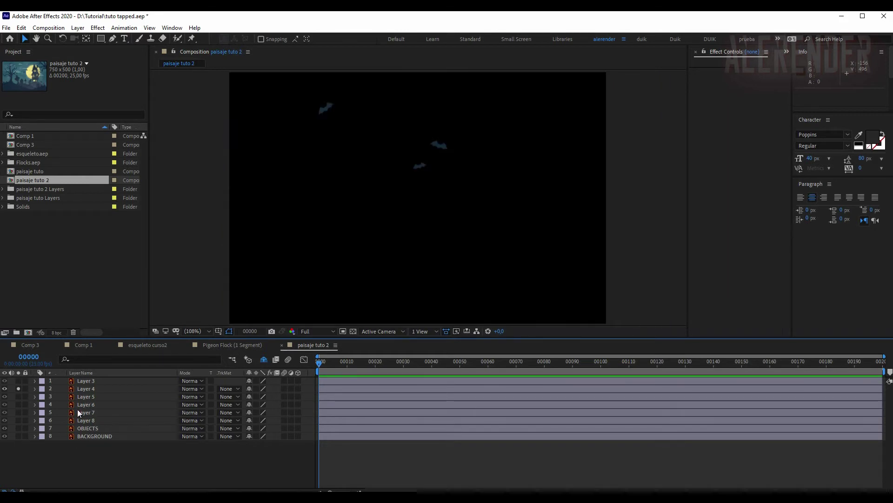
click(18, 396)
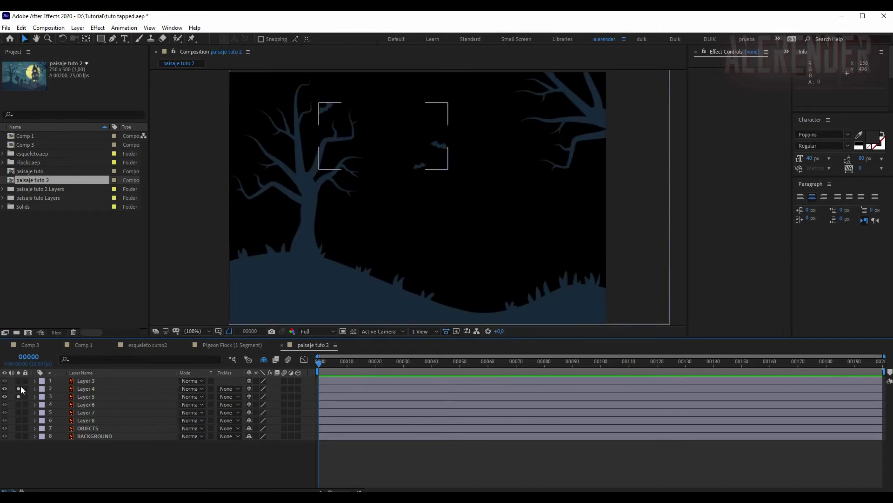
click(18, 388)
click(86, 396)
key(g)
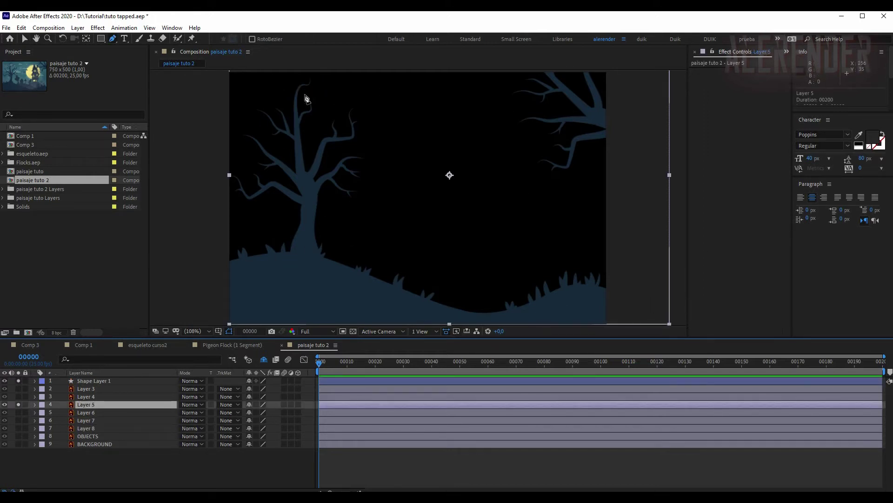
- Mask around the left tree on Layer 5 and invert Mask 1 to hide it
click(265, 74)
click(210, 131)
mouse_move(209, 207)
mouse_down()
mouse_move(275, 238)
mouse_move(298, 262)
mouse_move(354, 249)
mouse_up()
drag(405, 165, 407, 157)
drag(365, 80, 368, 81)
click(265, 75)
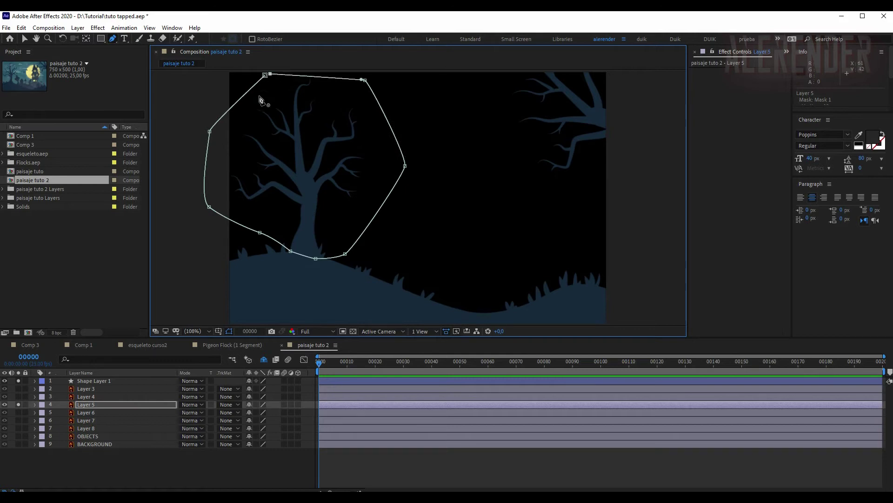
click(265, 75)
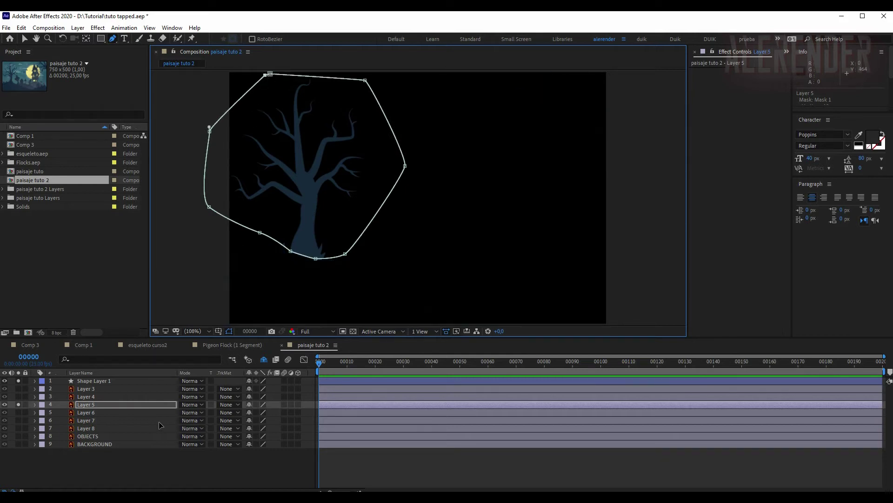
click(34, 404)
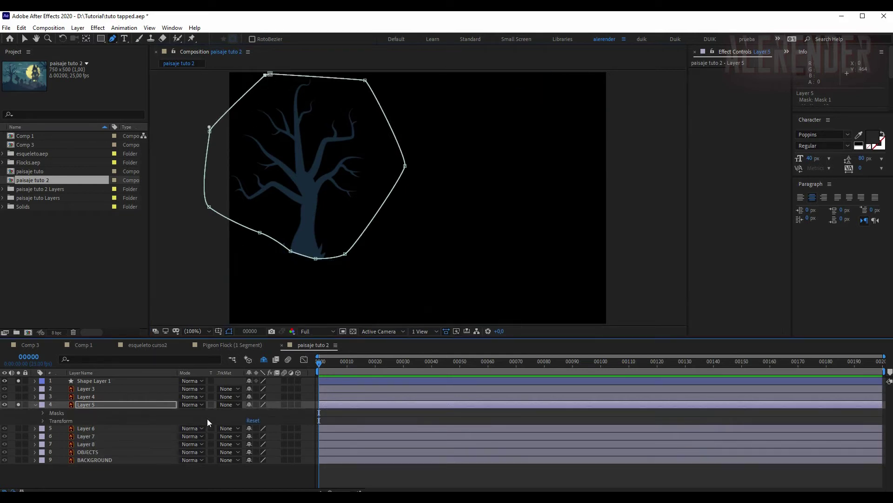
click(42, 413)
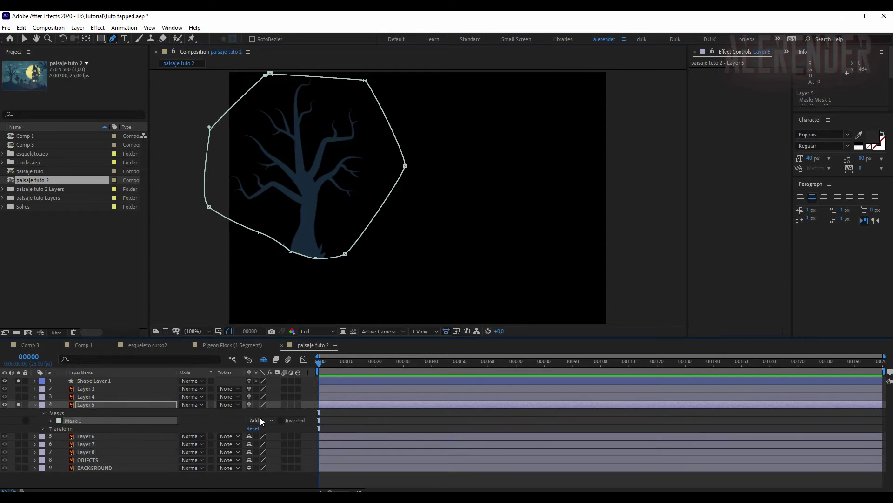
click(280, 421)
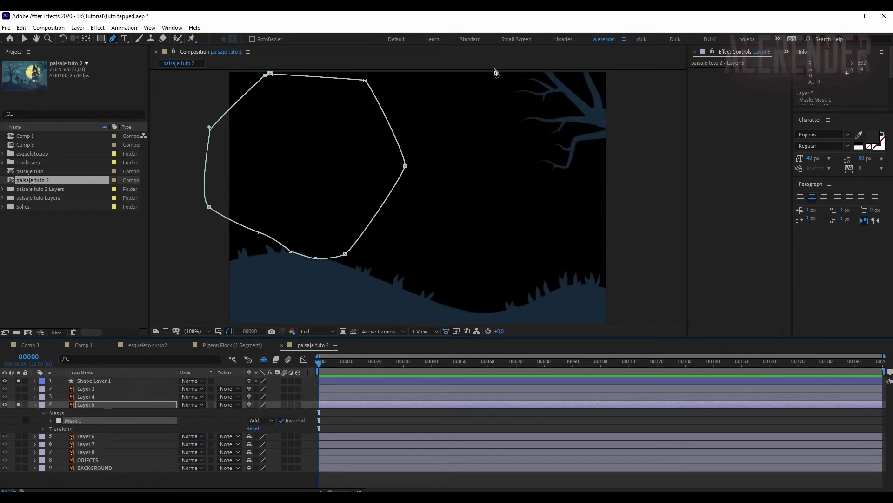
- Draw Mask 2 around the right branches and set its mode to Subtract
click(485, 162)
drag(539, 199, 552, 200)
click(624, 193)
drag(633, 74, 633, 65)
click(497, 72)
click(476, 117)
click(485, 162)
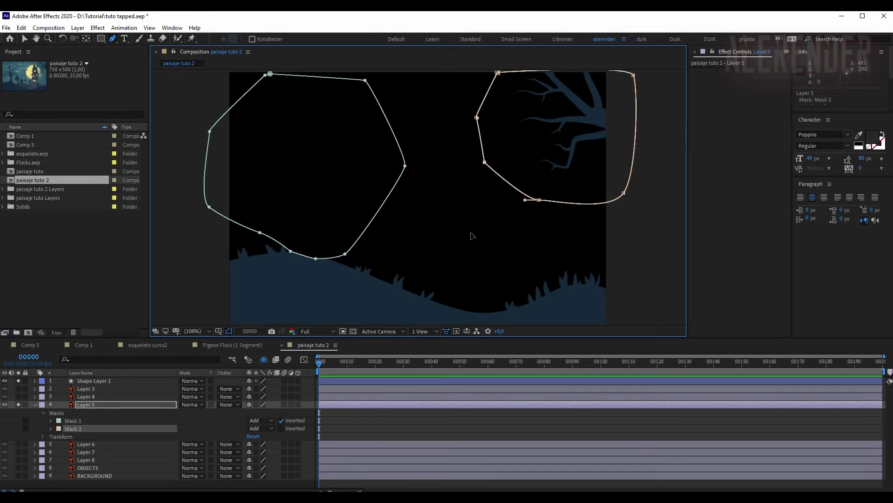
click(264, 428)
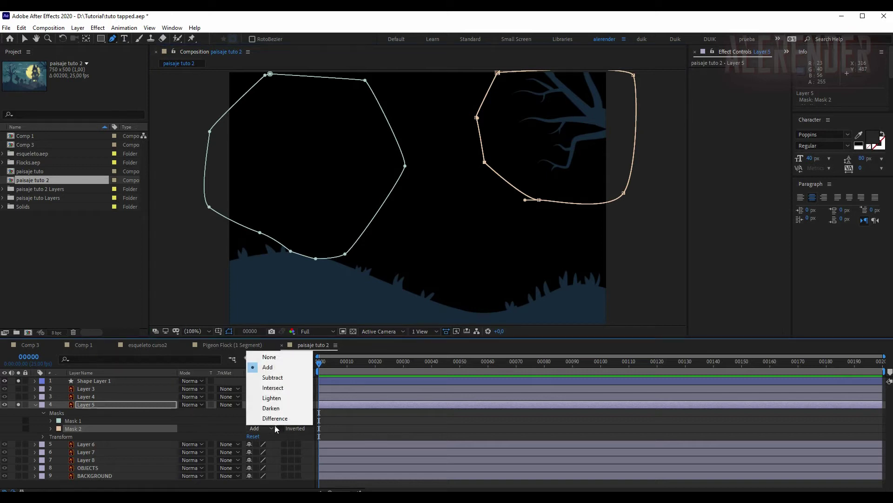
click(272, 377)
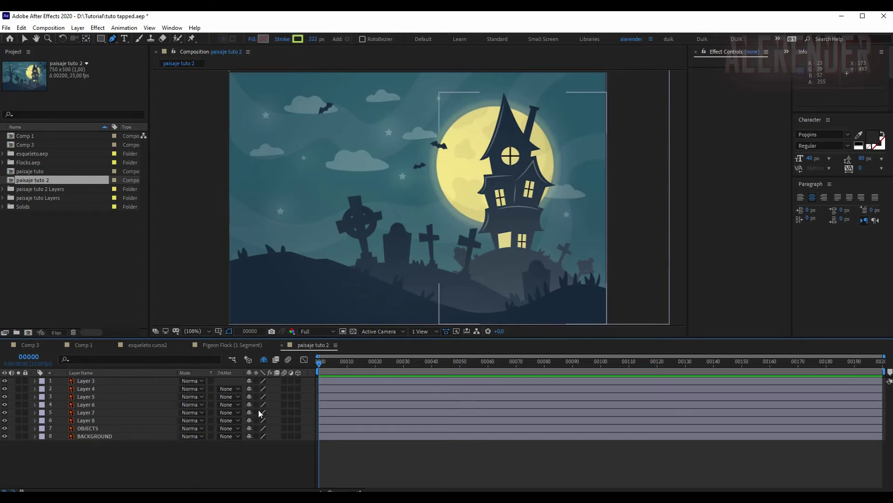
- Make all eight artwork layers 3D, add Camera 1 with default settings, and open the camera view list
drag(297, 380, 291, 449)
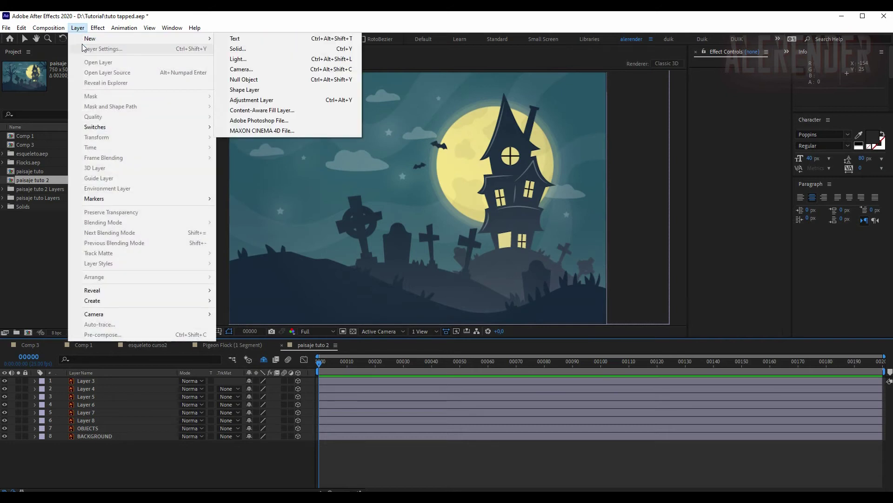
mouse_move(97, 39)
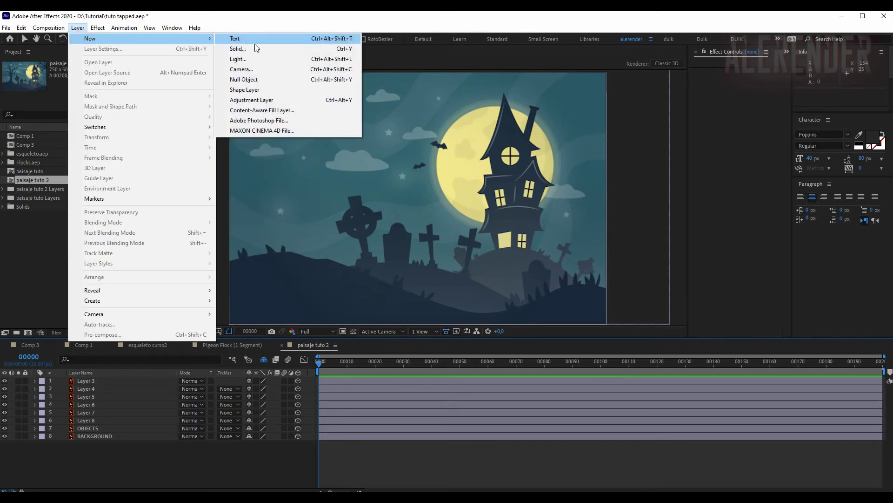
click(228, 70)
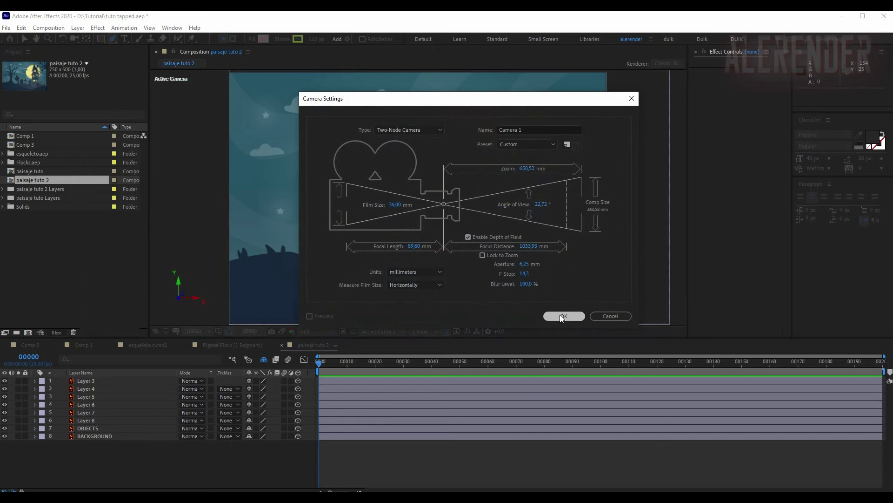
click(564, 316)
click(434, 330)
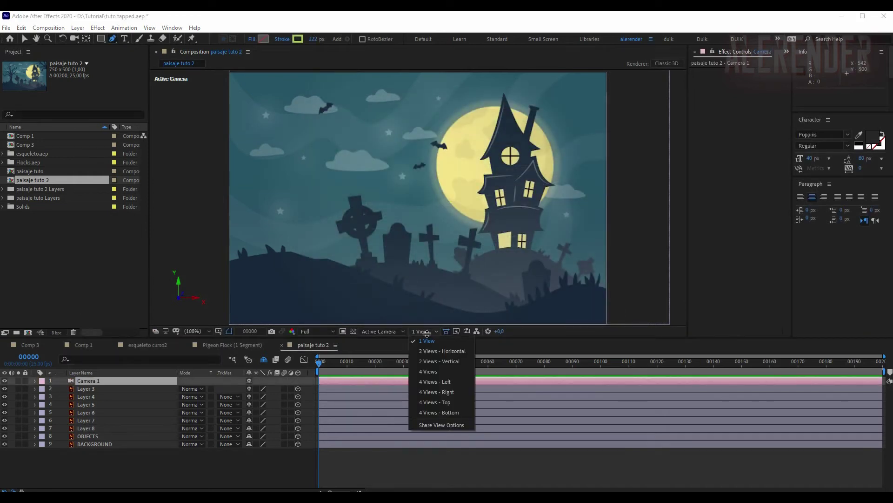
click(389, 331)
- Switch to the zoomed-out Left view, undo the new camera, and pick the Selection tool
click(380, 376)
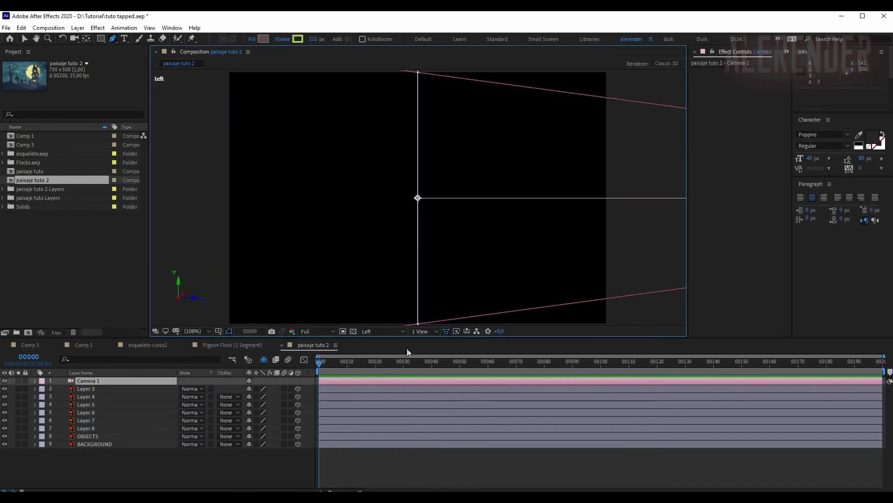
key(comma)
key(comma)
key(comma)
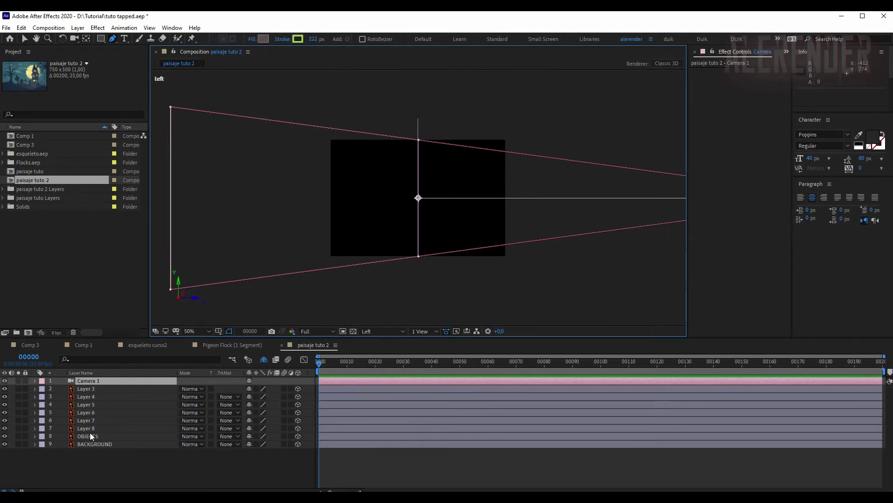
click(90, 434)
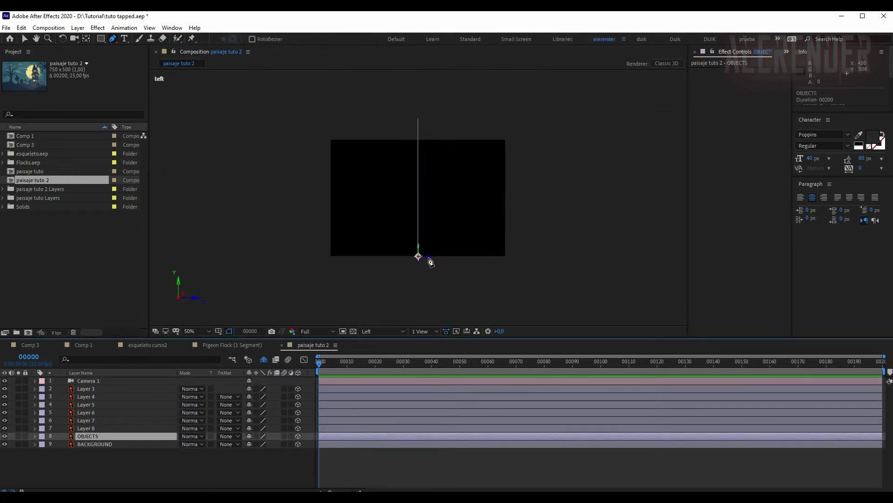
click(21, 29)
click(24, 37)
click(24, 38)
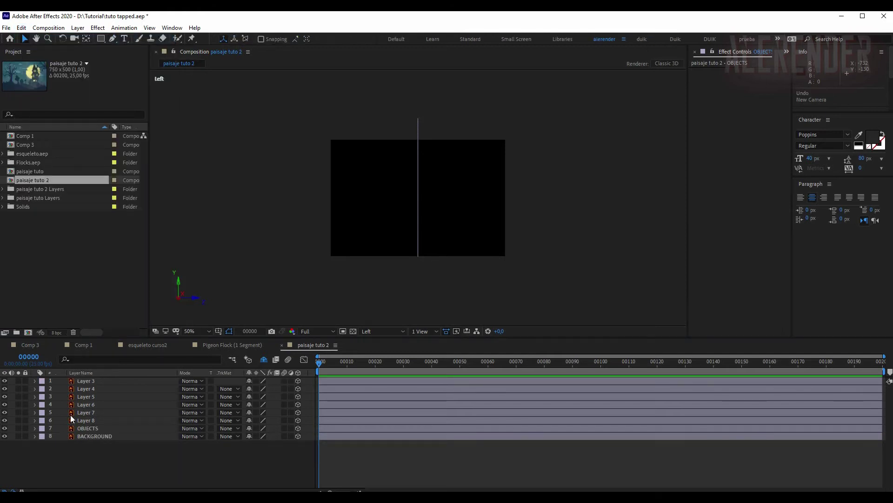
- Push Layers 8, 7, 6, 5 and 4 back to progressively deeper, staggered Z depths
click(80, 429)
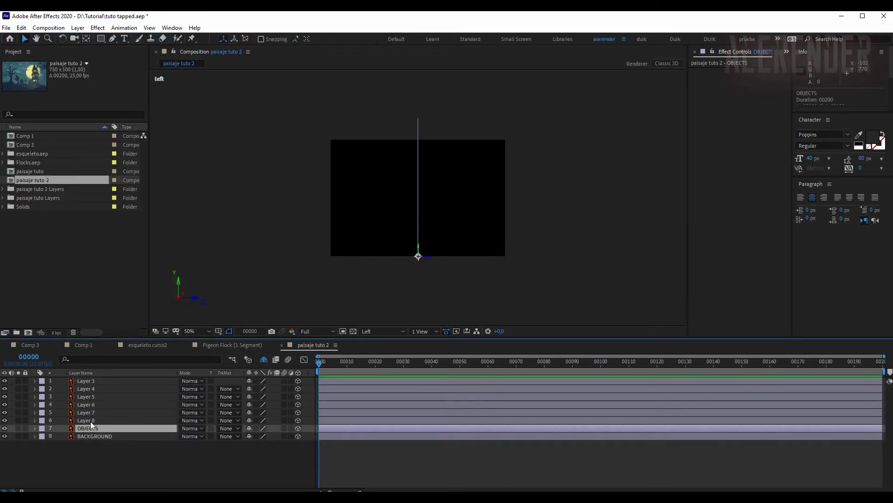
click(90, 421)
drag(429, 185, 409, 186)
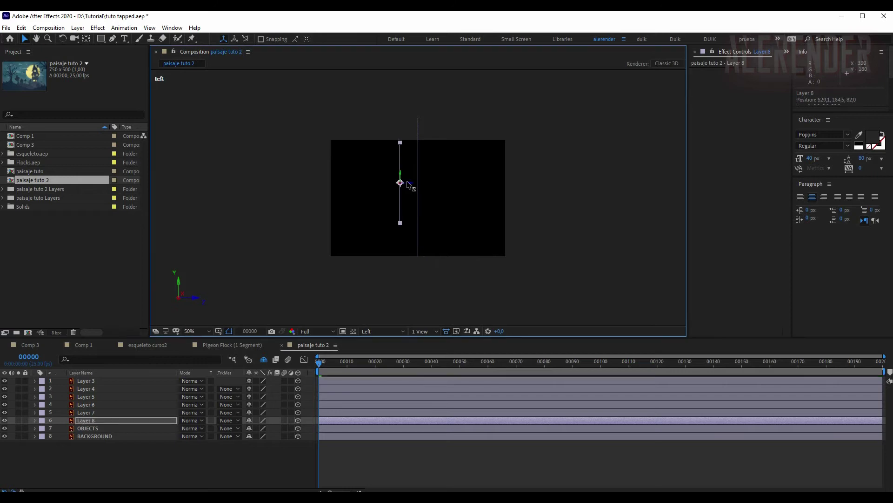
click(92, 412)
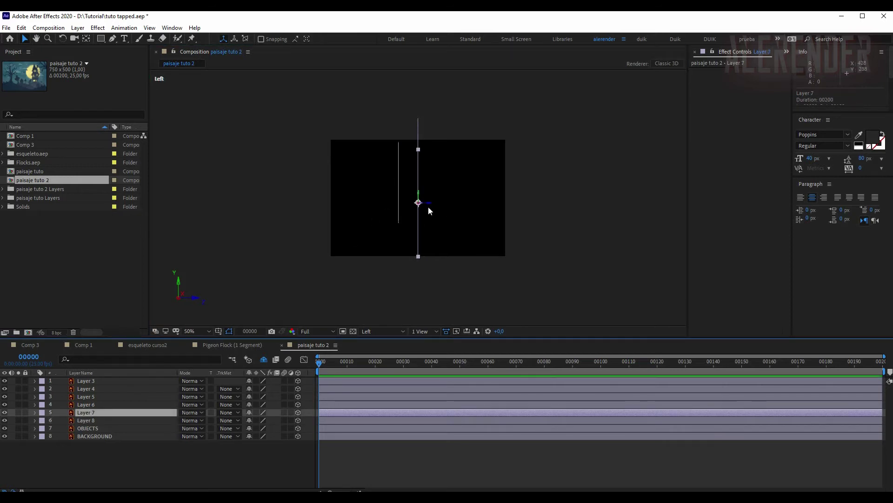
mouse_move(427, 205)
mouse_down()
mouse_move(372, 204)
mouse_move(388, 204)
mouse_up()
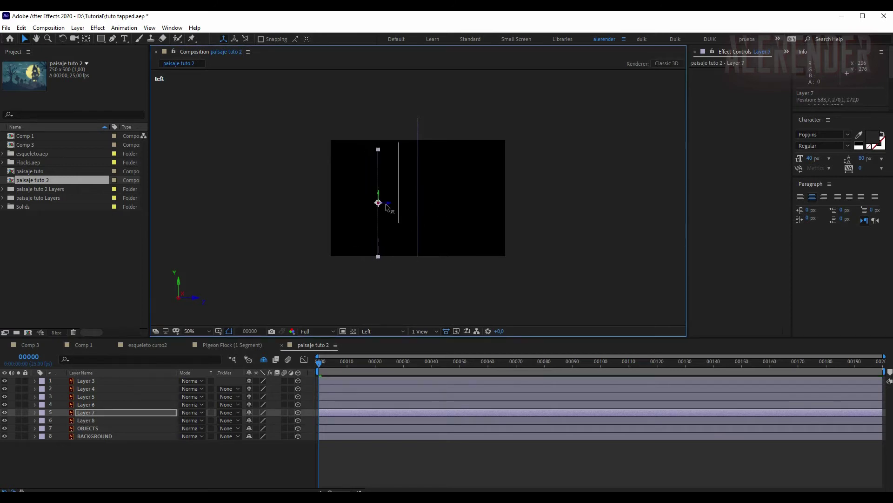
click(95, 404)
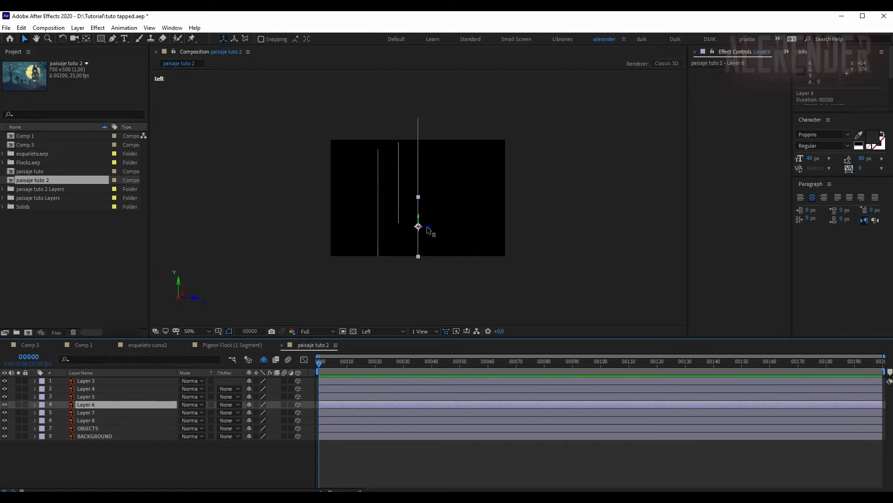
drag(431, 228, 363, 229)
click(84, 396)
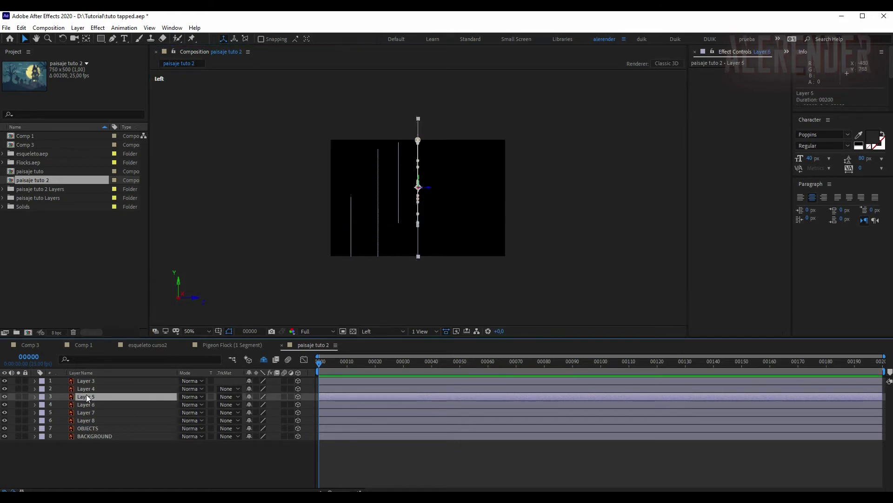
drag(430, 192, 338, 190)
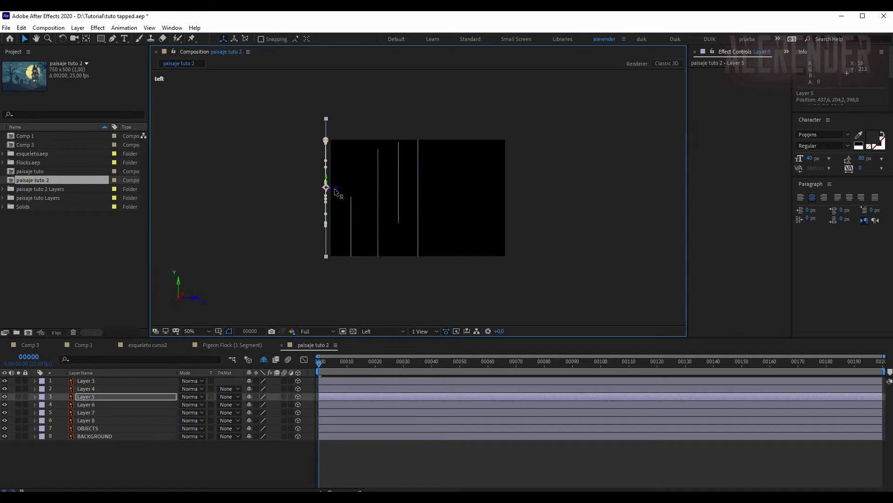
click(86, 389)
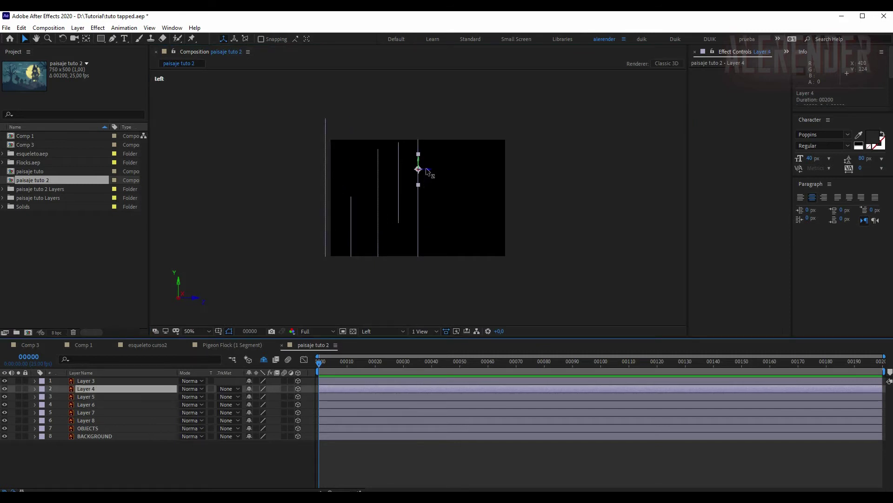
drag(427, 171, 310, 171)
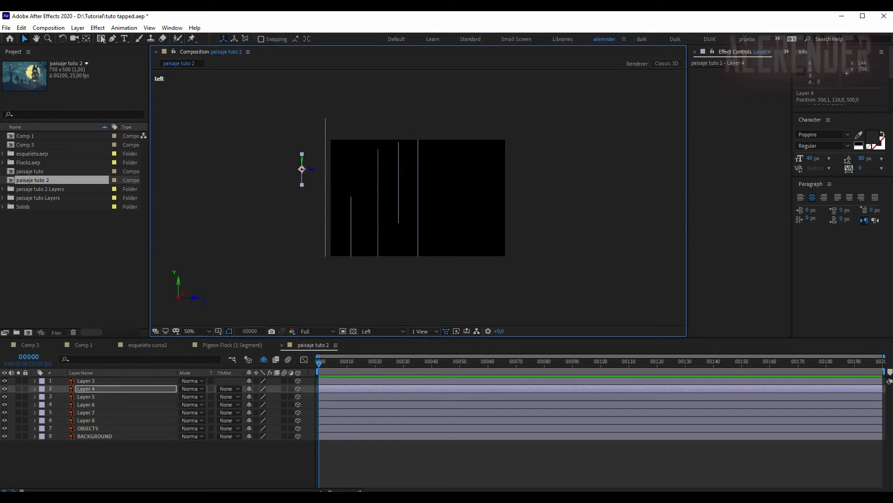
- Add Camera 1 with default settings, move it to the top of the stack, then view Comp 3
click(78, 27)
mouse_move(110, 39)
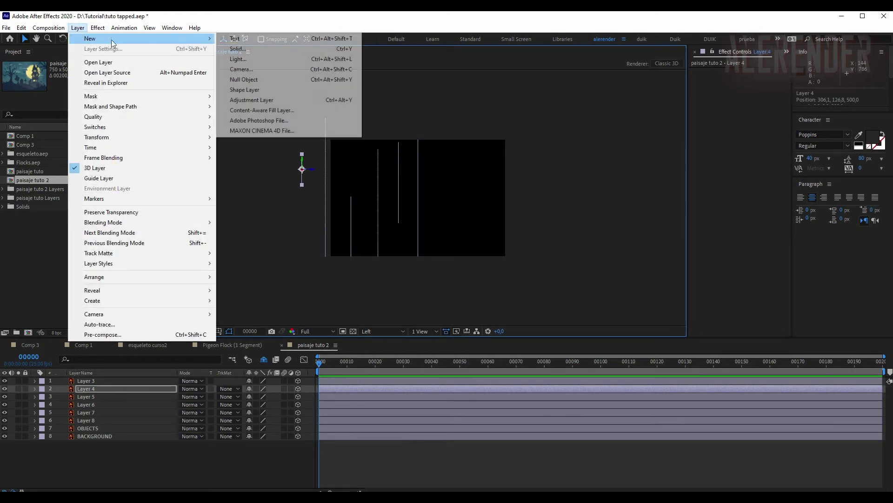
click(244, 69)
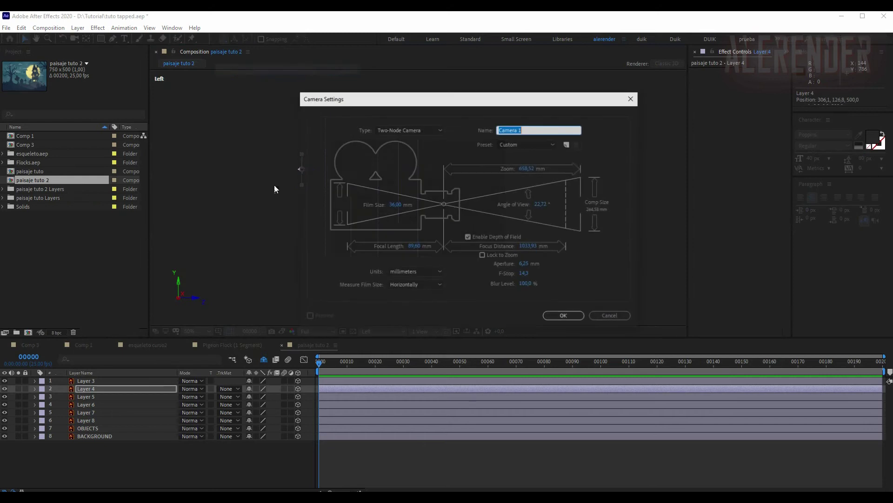
click(562, 315)
drag(91, 387, 94, 379)
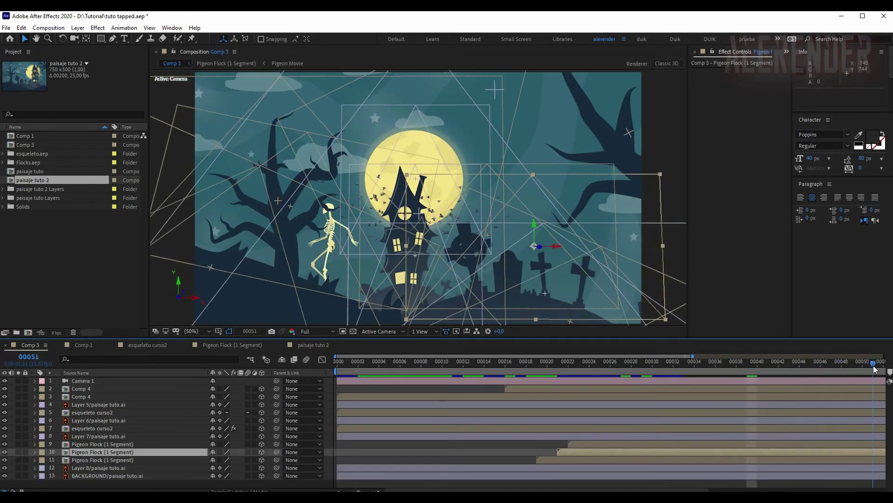
click(682, 362)
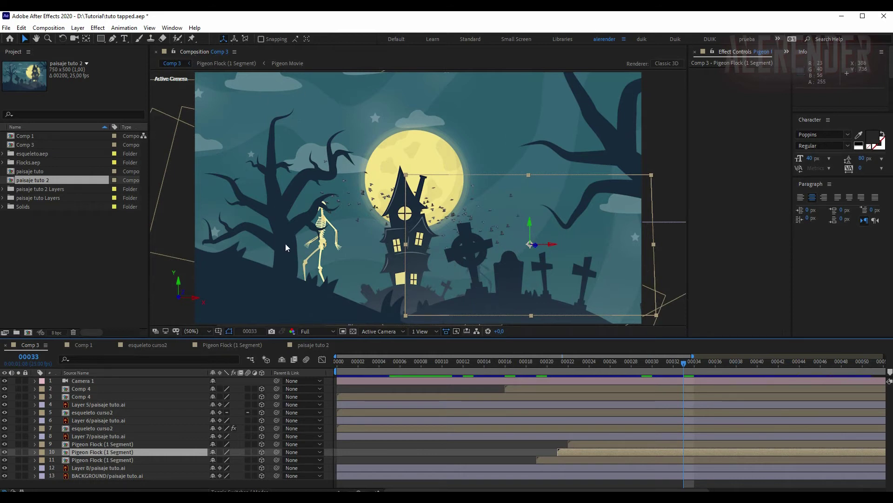
- Check the growth in Comp 1 at frame 00075, then create a composition from Layer 5/paisaje tuto.ai
click(86, 344)
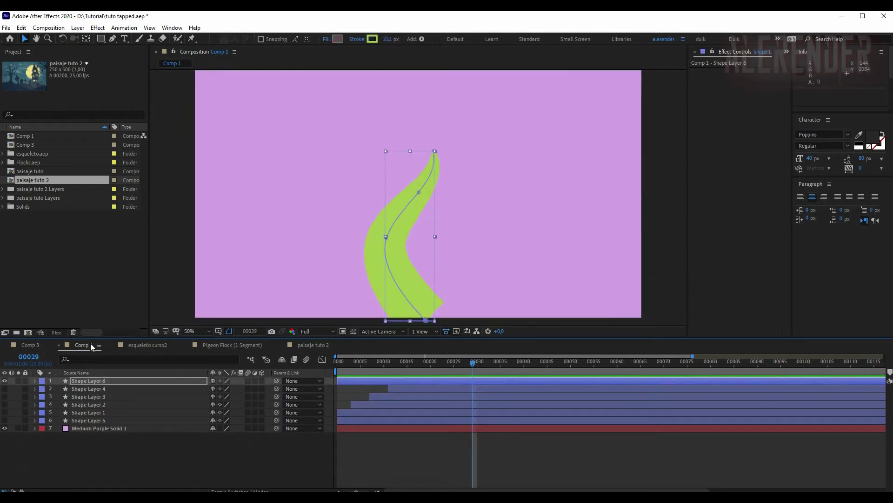
drag(392, 362, 689, 371)
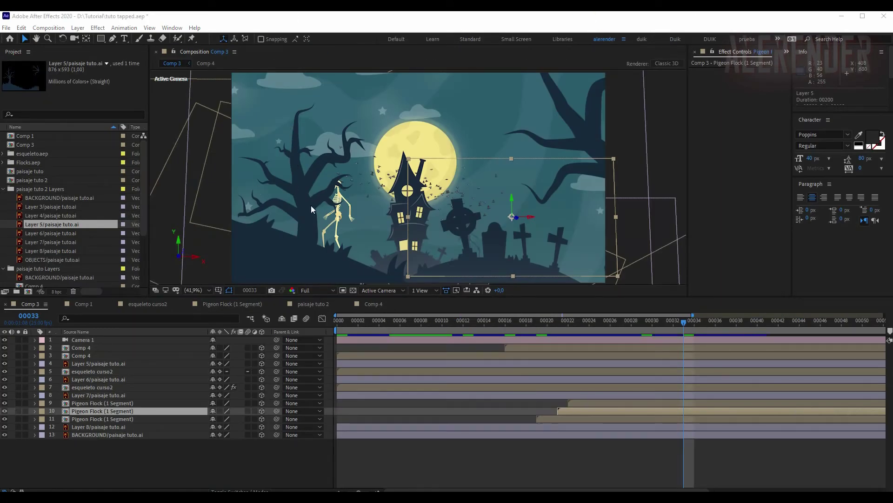
click(45, 224)
drag(44, 225, 28, 292)
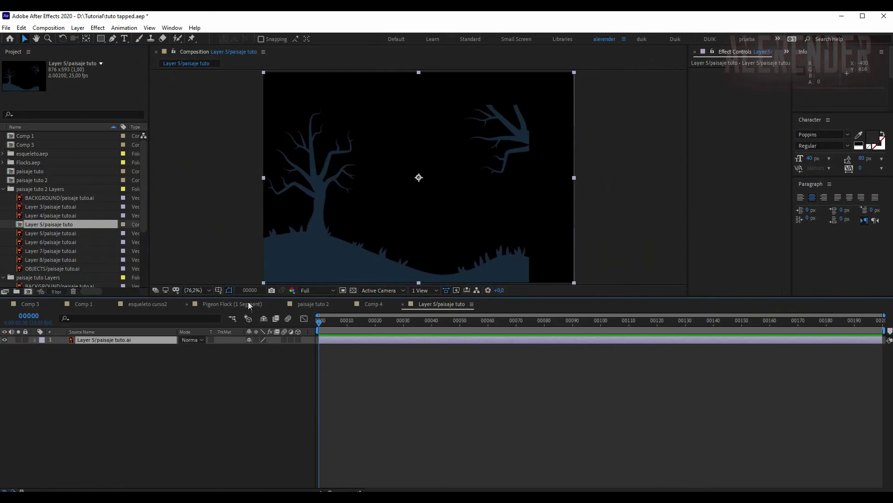
- Set the tree composition to the HDTV 1080 25 preset, 1920x1080
key(s)
click(60, 28)
click(64, 51)
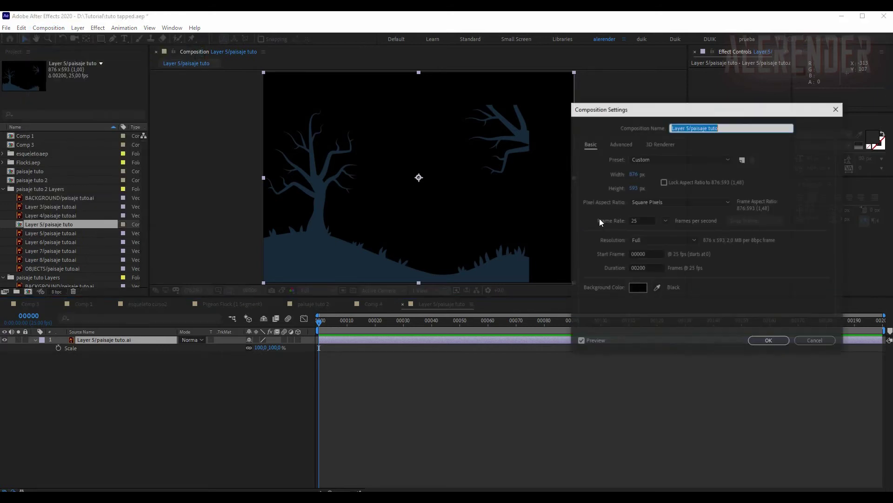
click(680, 160)
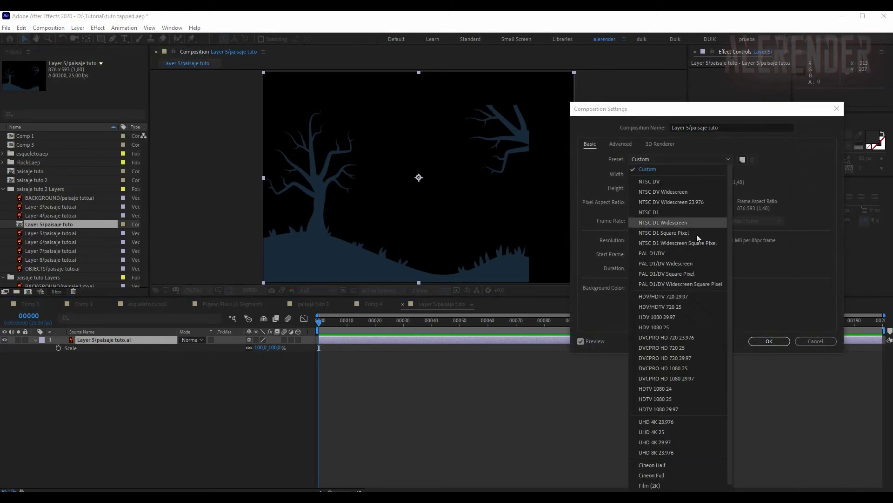
click(677, 400)
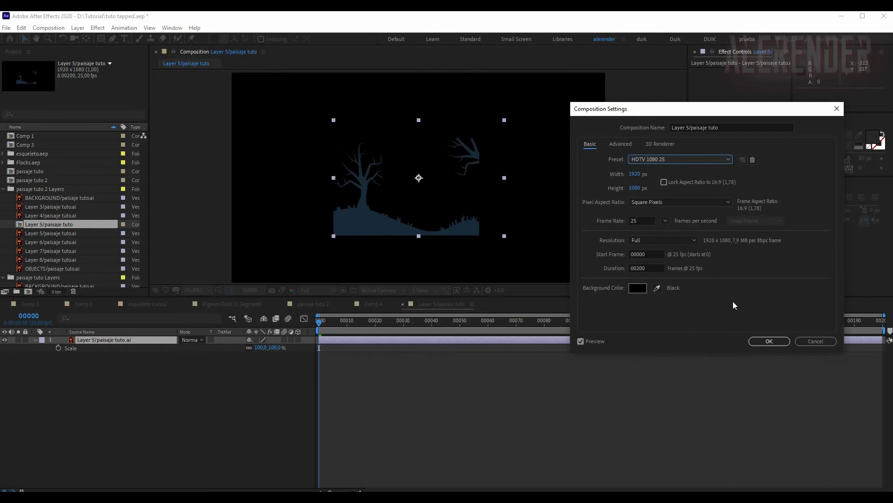
click(782, 343)
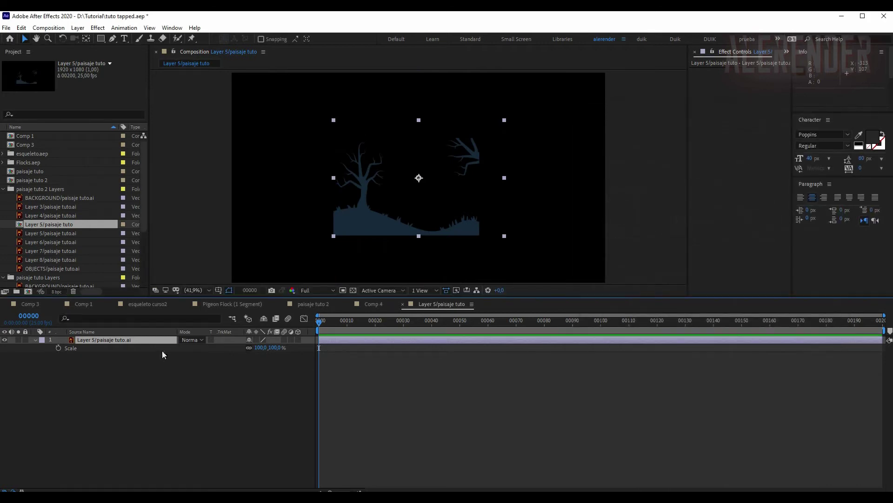
- Scale the tree layer to 327% with its trunk centred, then compare with Comp 1's animation
key(s)
key(s)
drag(262, 347, 371, 349)
drag(255, 200, 442, 227)
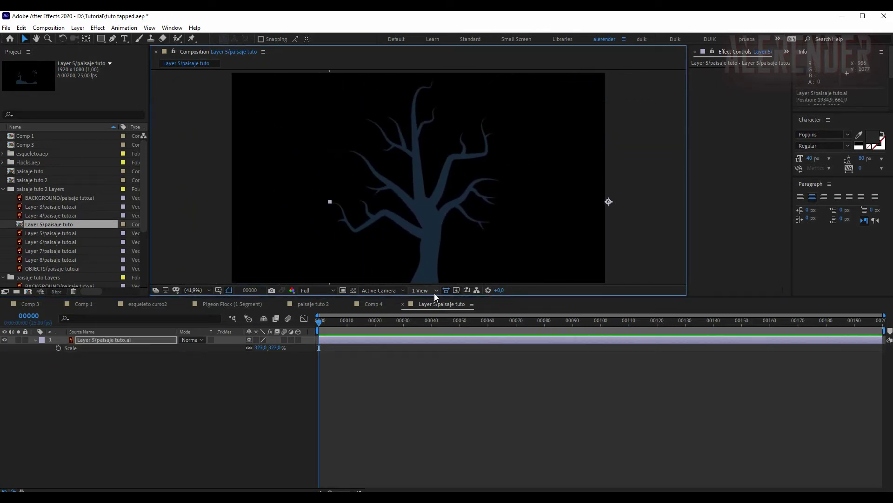
drag(437, 297, 435, 344)
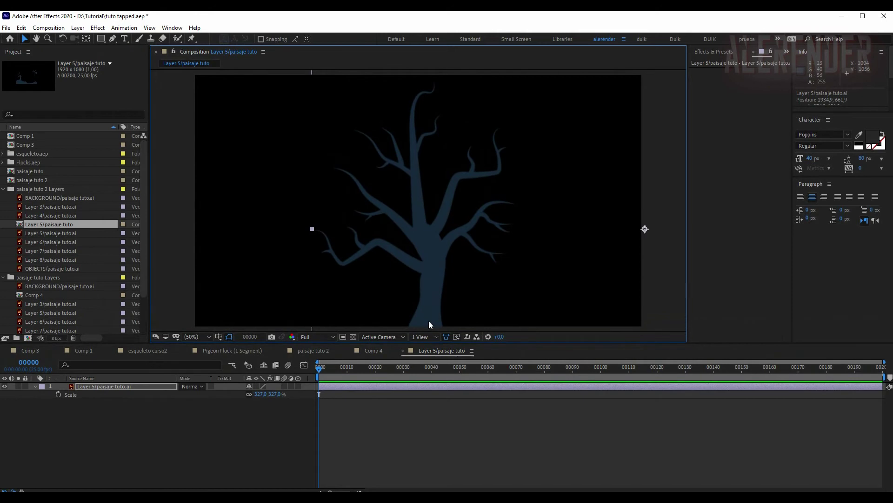
click(79, 351)
mouse_move(398, 369)
mouse_down()
mouse_move(356, 368)
mouse_move(544, 373)
mouse_up()
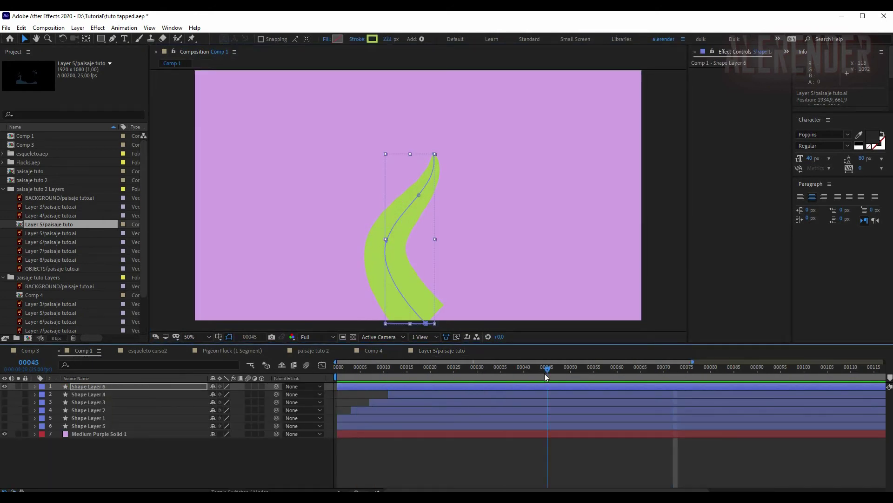
click(442, 353)
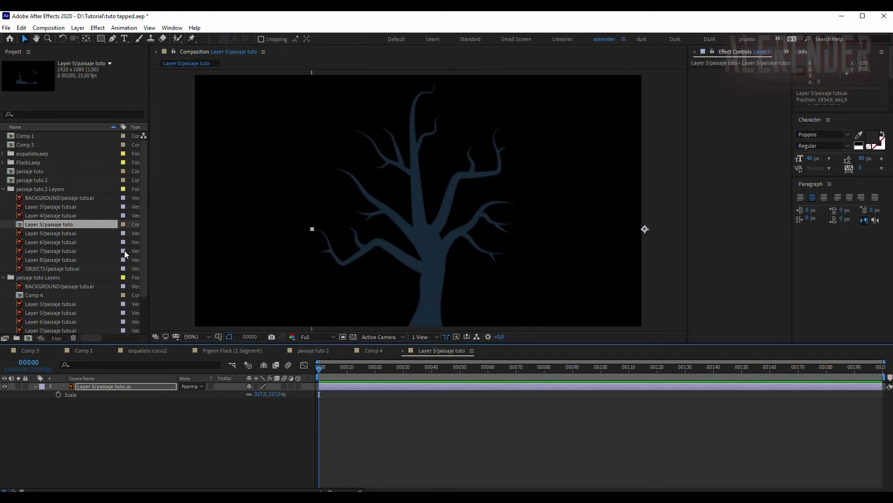
- Trace Shape Layer 1 with the Pen tool, from the trunk base up to the top branch tip
click(113, 39)
click(97, 418)
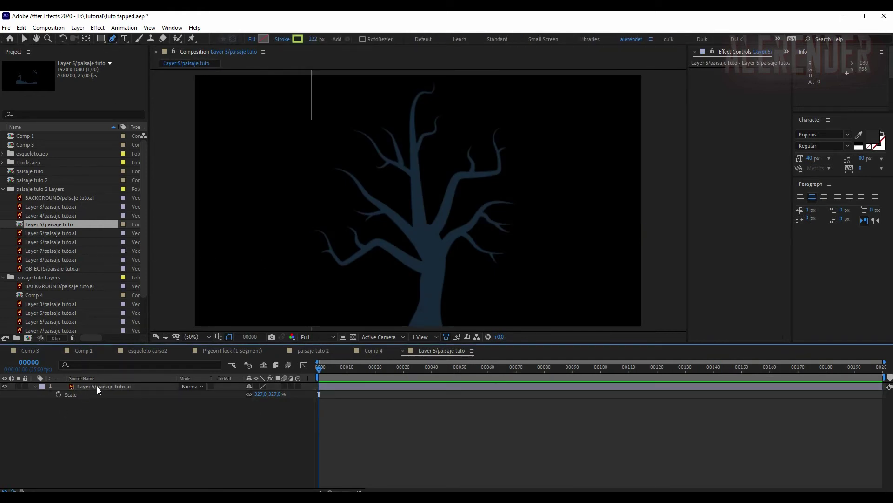
click(431, 326)
click(438, 292)
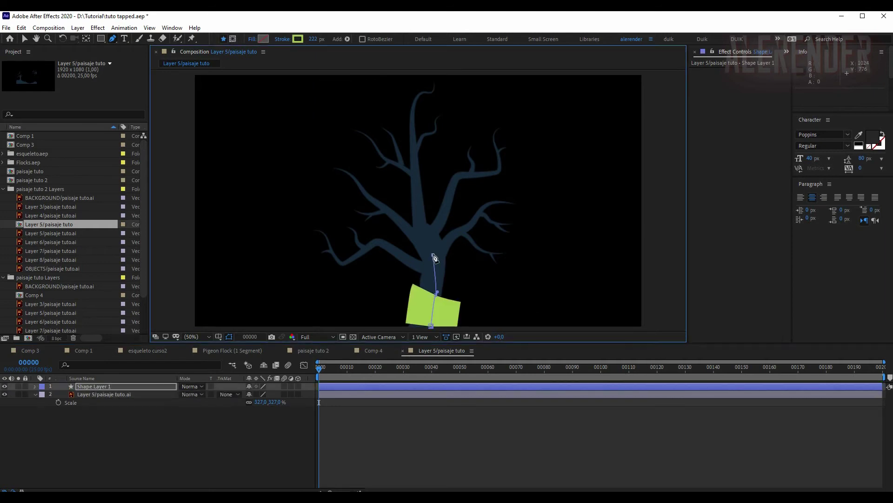
click(433, 254)
click(424, 226)
click(417, 187)
click(414, 140)
click(414, 117)
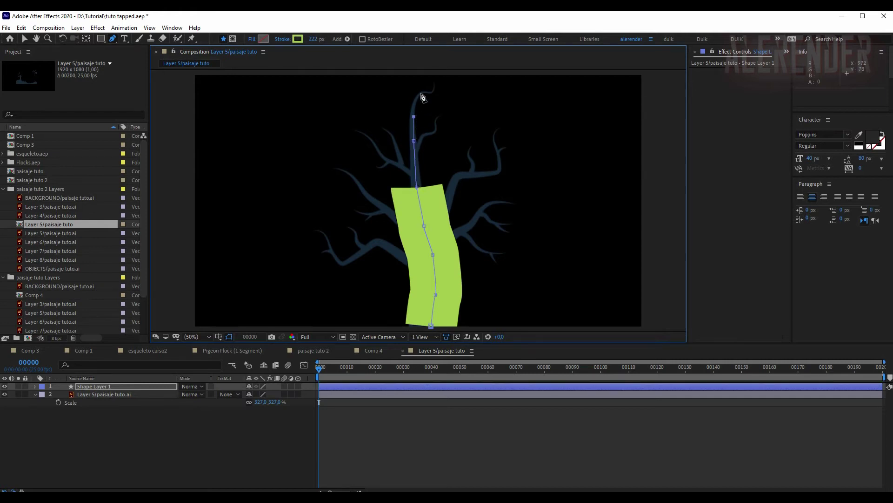
click(438, 92)
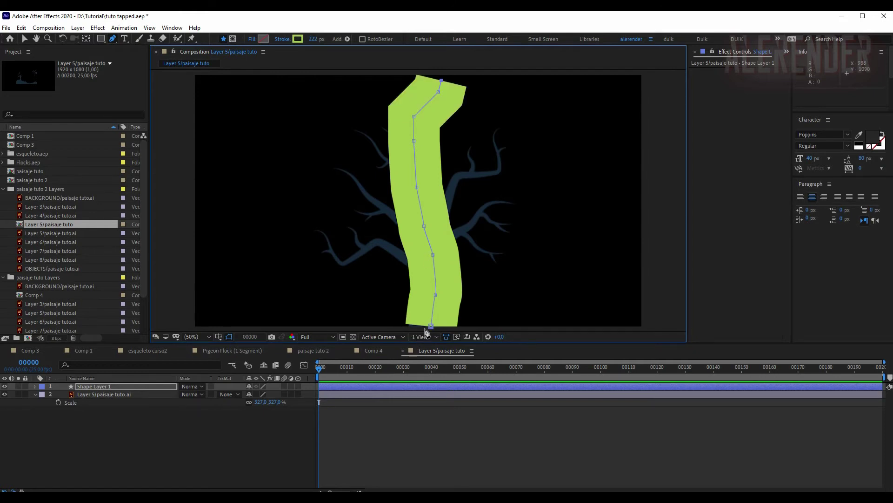
- Narrow the stroke to about 102 px and move the bottom vertex below the trunk base
drag(313, 40, 263, 45)
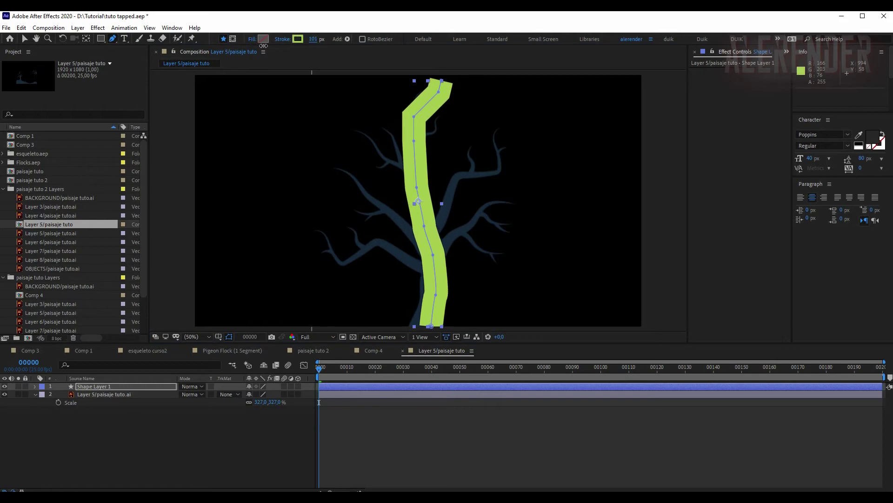
drag(431, 327, 424, 331)
key(ctrl+s)
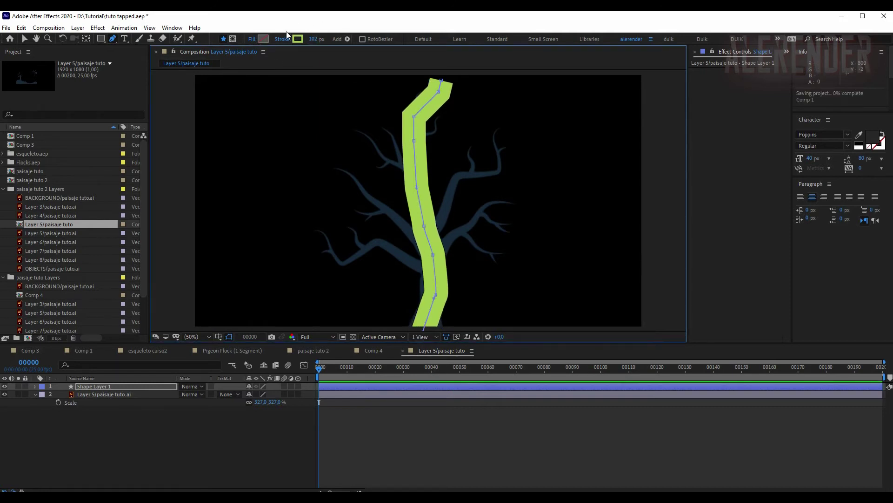
- Colour the trunk stroke with the tree's dark blue sampled by eyedropper
click(297, 40)
click(675, 183)
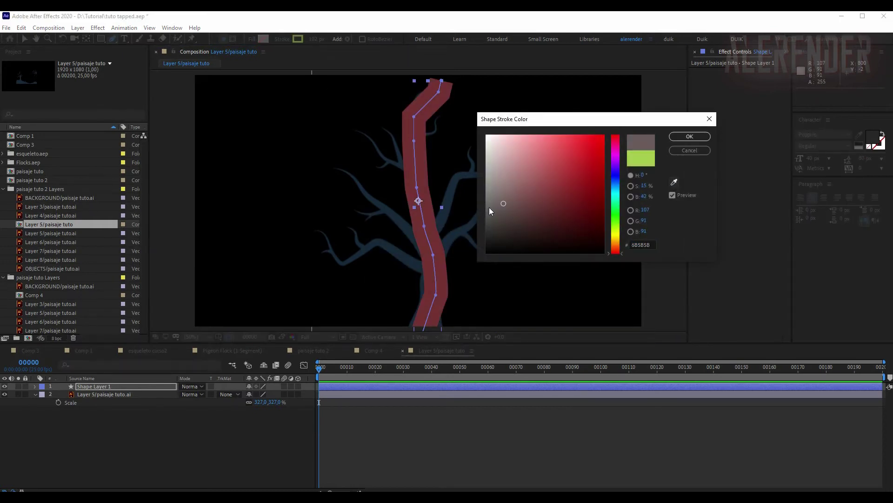
click(453, 209)
click(696, 137)
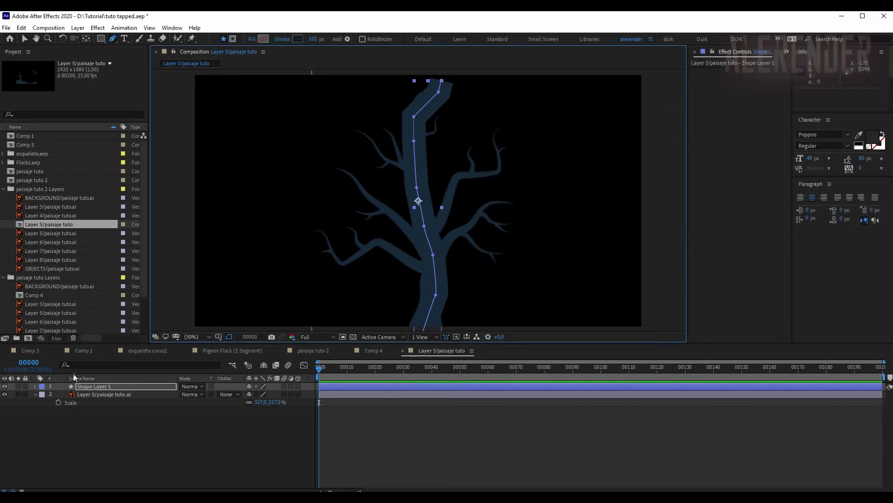
- Set Stroke 1's Taper End Length to 100%, then select the original tree artwork layer
click(35, 386)
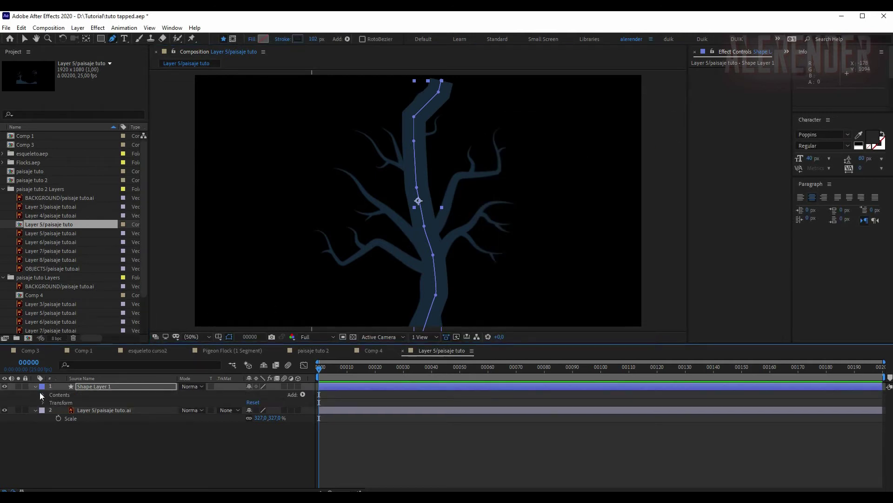
click(41, 395)
click(51, 402)
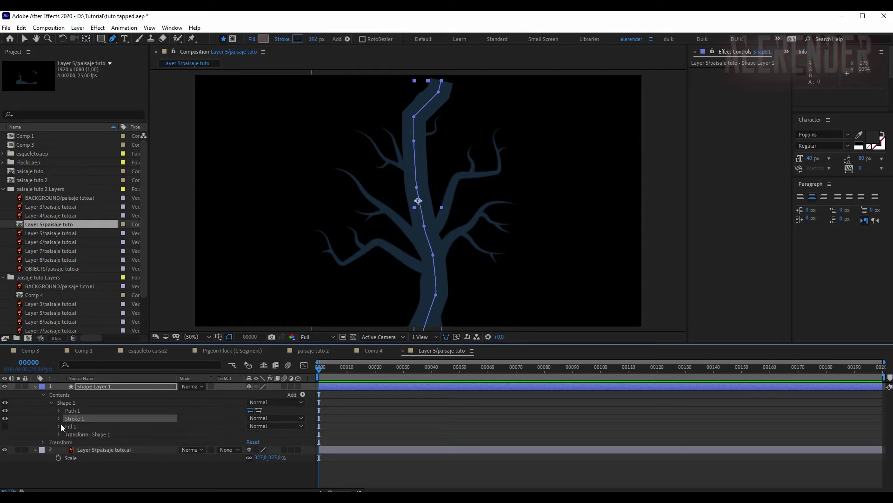
click(59, 418)
scroll(83, 424, down, 3)
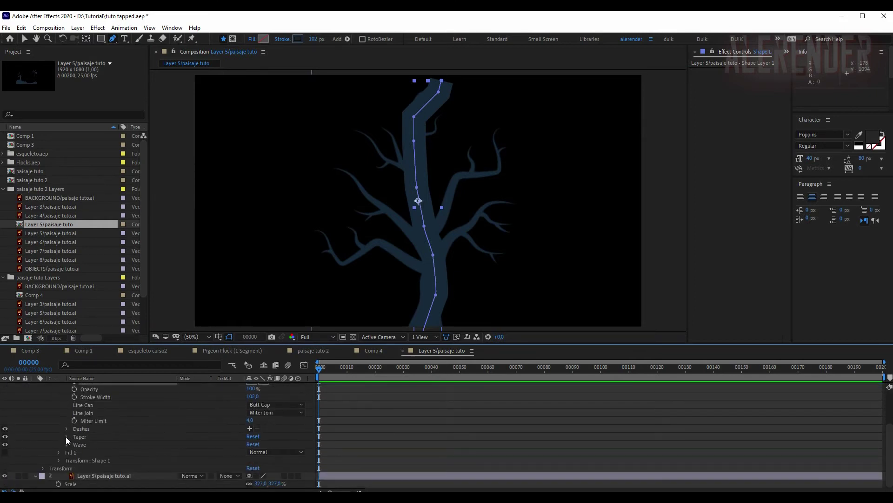
click(65, 436)
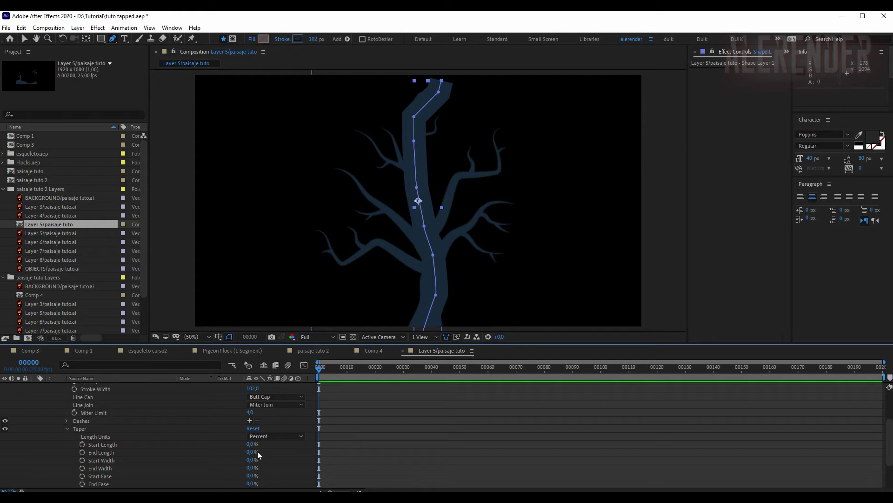
drag(250, 452, 404, 449)
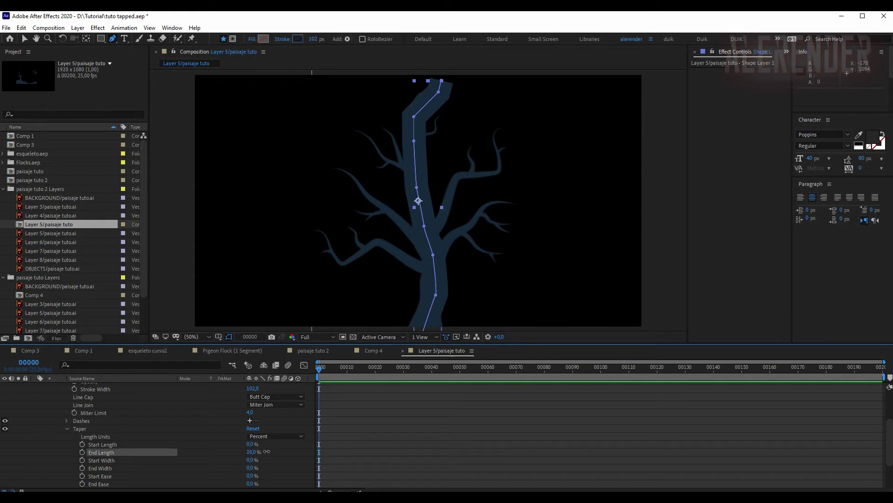
scroll(92, 412, up, 4)
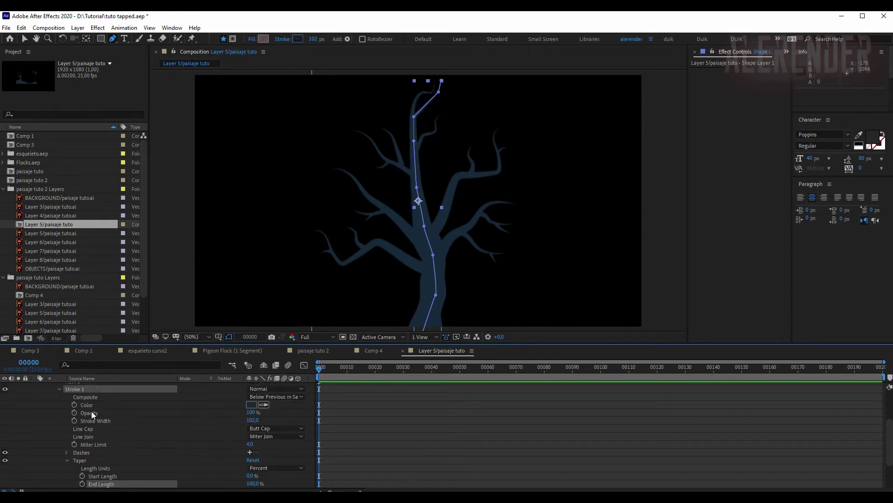
click(35, 386)
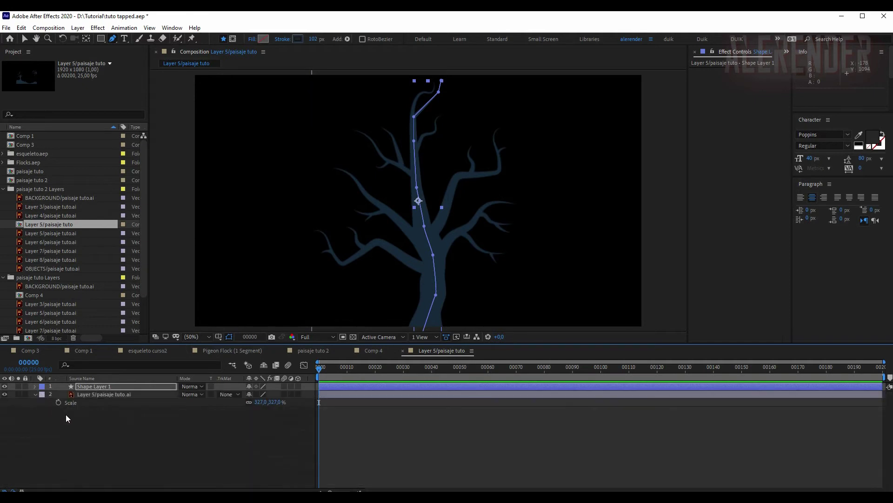
click(89, 394)
- Lower the tree artwork layer's Opacity to 40% and select Shape Layer 1
key(t)
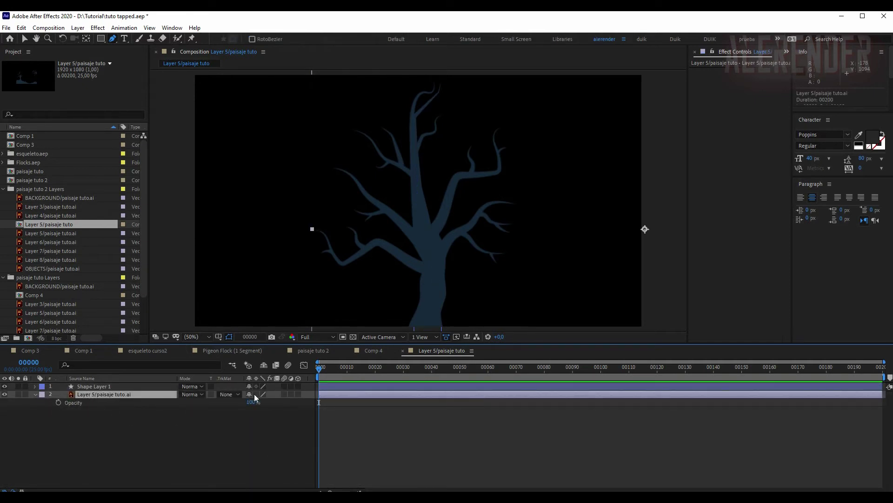
drag(252, 403, 235, 407)
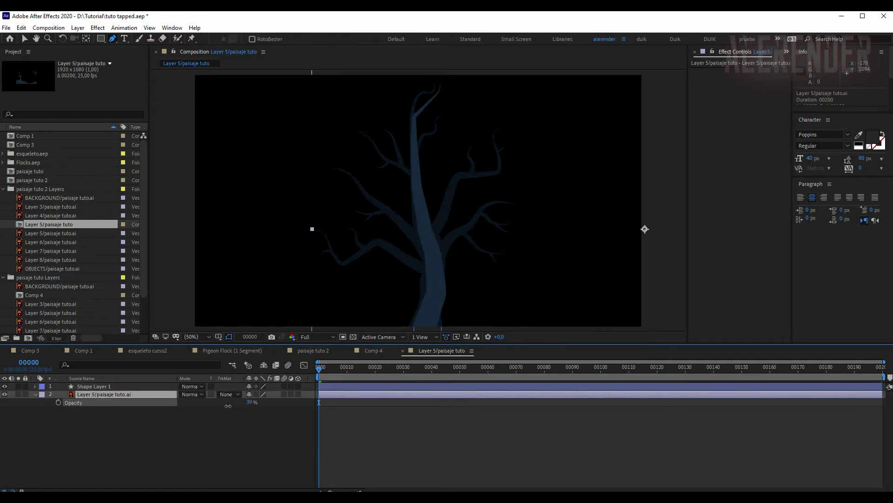
click(228, 405)
click(84, 386)
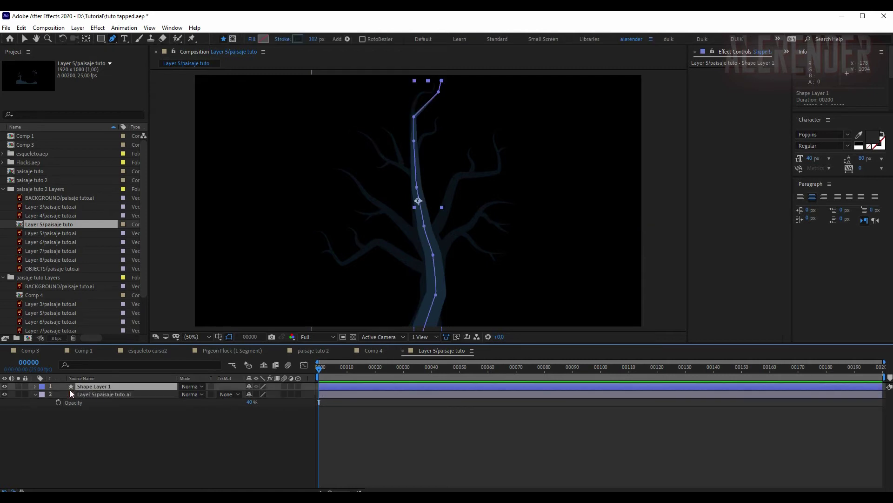
- Expand Shape Layer 1's properties and scroll through them
key(F2)
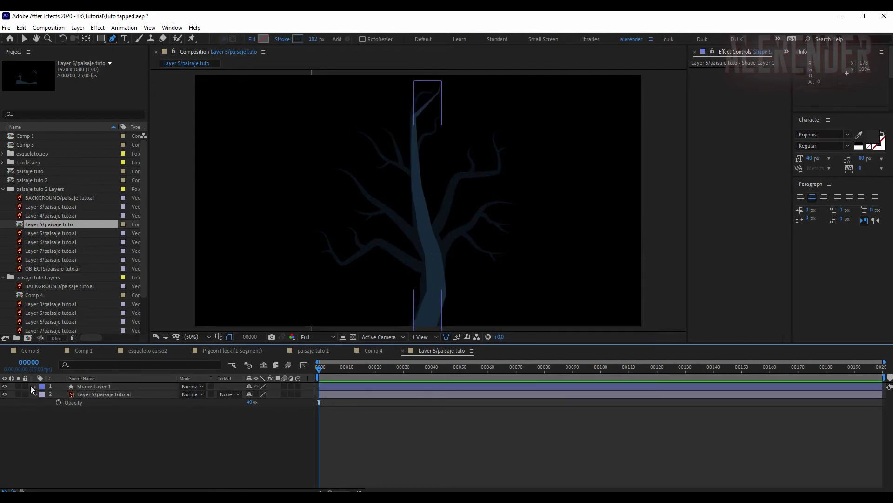
click(36, 387)
scroll(140, 428, down, 5)
scroll(153, 433, down, 2)
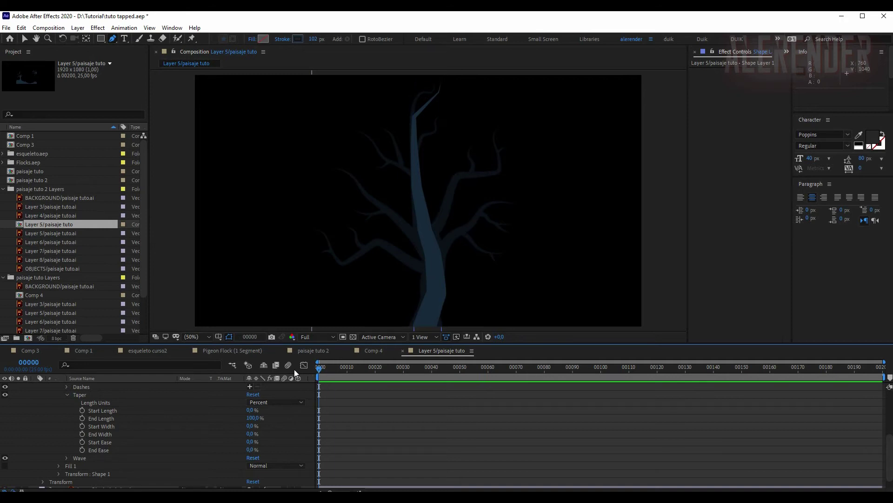
scroll(152, 398, up, 4)
- Add Trim Paths to the trunk shape and keyframe End at 0% on frame 0
scroll(329, 382, up, 2)
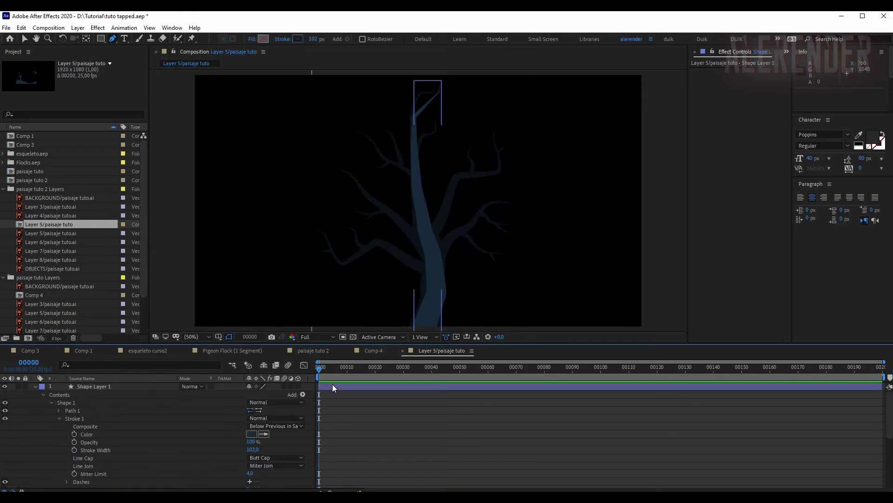
click(301, 394)
click(336, 346)
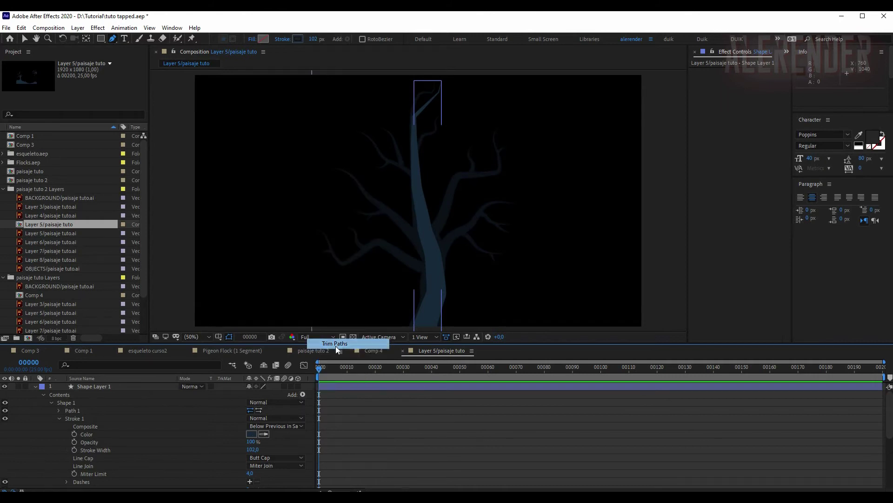
click(51, 483)
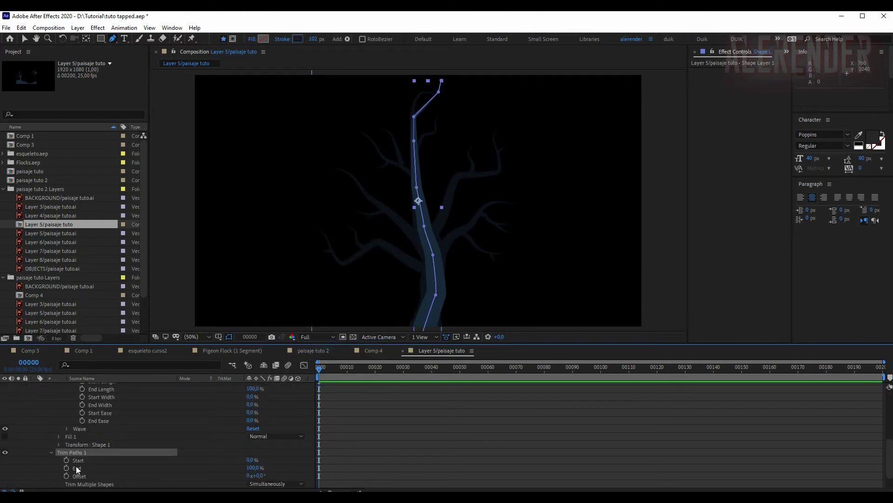
click(68, 461)
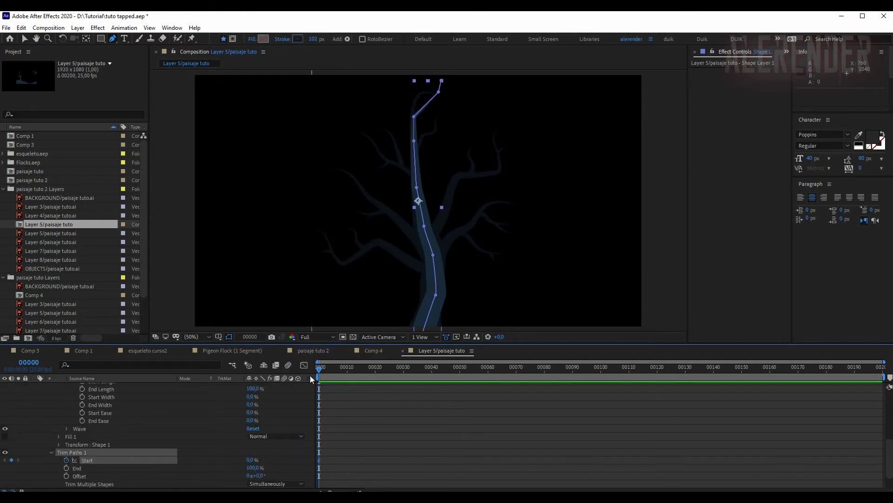
click(66, 467)
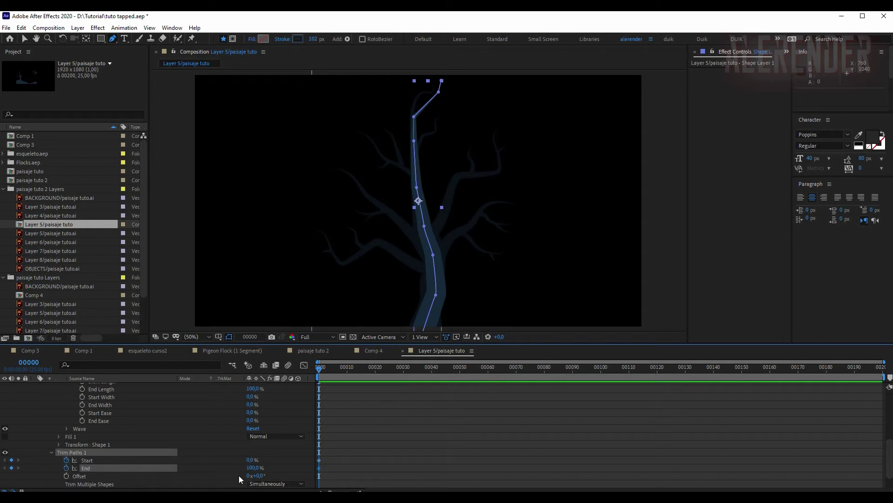
drag(253, 471, 235, 468)
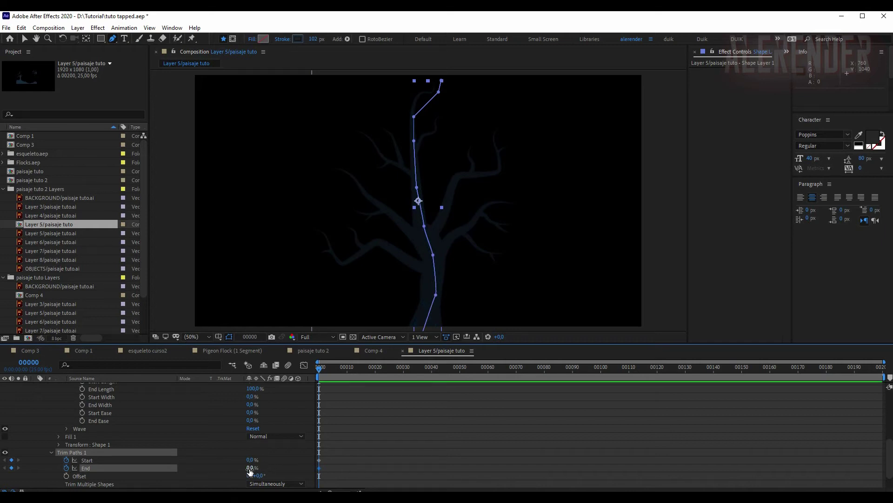
- Keyframe Trim Paths End at 100% on frame 22
mouse_move(336, 369)
mouse_down()
mouse_move(403, 372)
mouse_move(381, 372)
mouse_up()
drag(252, 467, 486, 467)
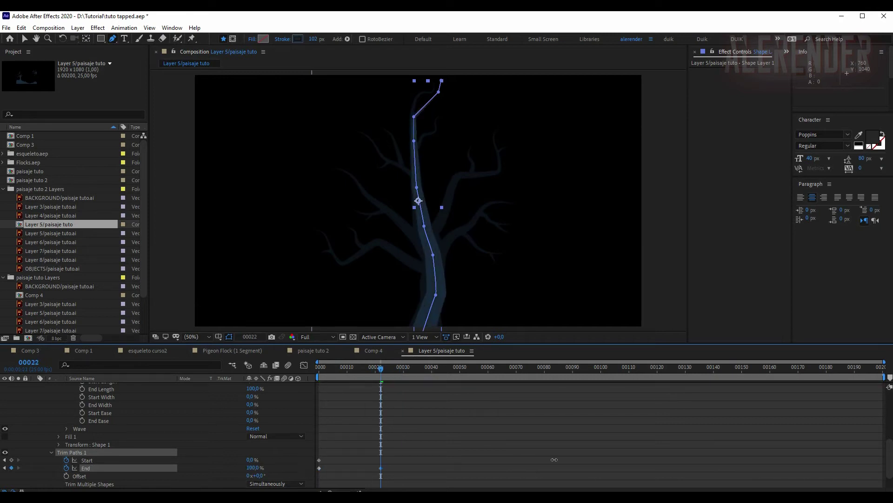
mouse_move(383, 465)
mouse_down()
mouse_move(376, 474)
mouse_move(268, 473)
mouse_up()
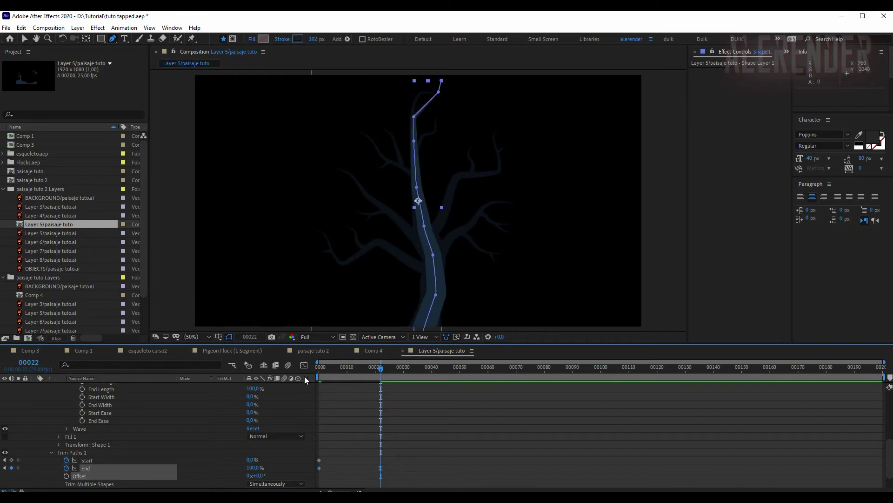
click(358, 434)
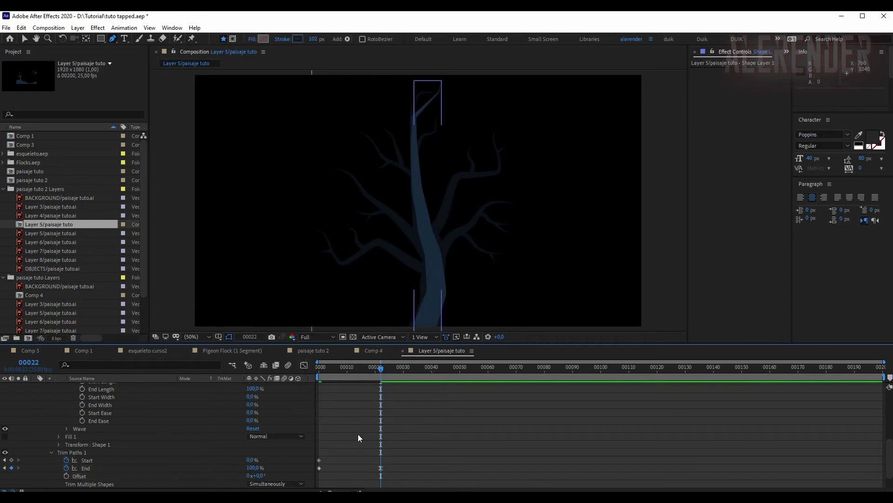
click(305, 365)
- Ease the End keyframe's influence in the speed graph so the trunk grows fast, then slows
click(304, 366)
drag(407, 454, 314, 473)
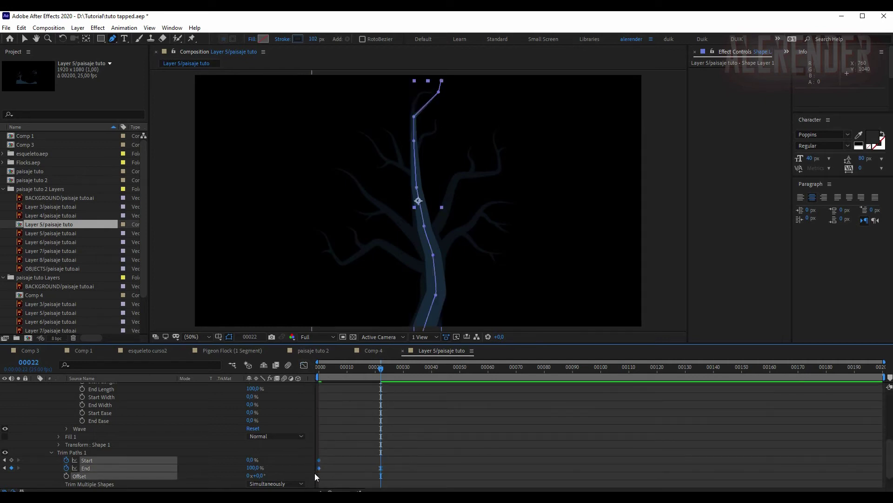
click(304, 366)
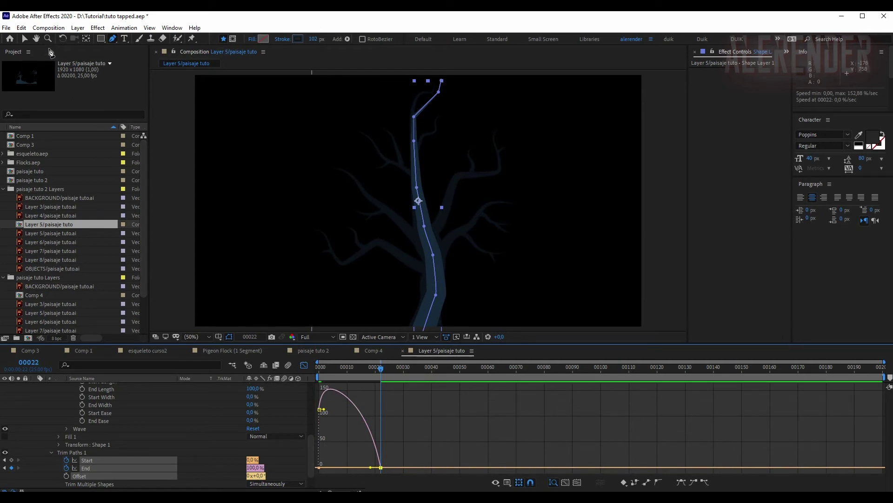
click(25, 39)
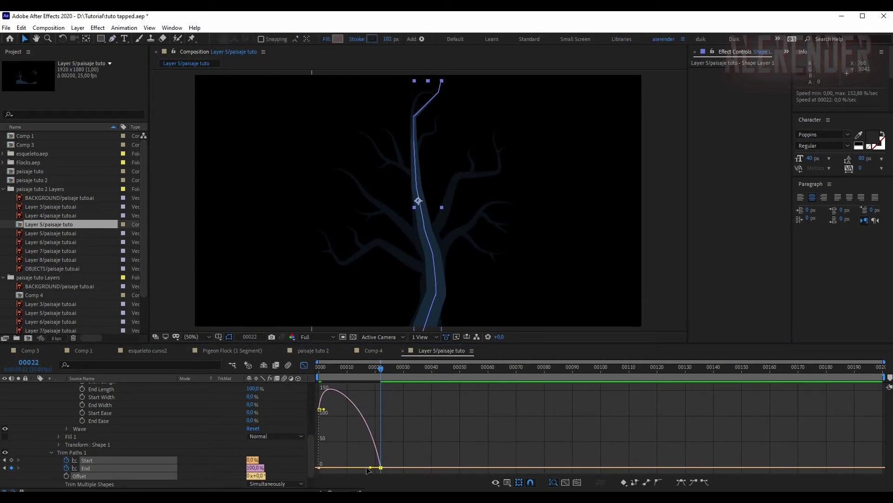
drag(370, 467, 349, 468)
drag(346, 368, 245, 367)
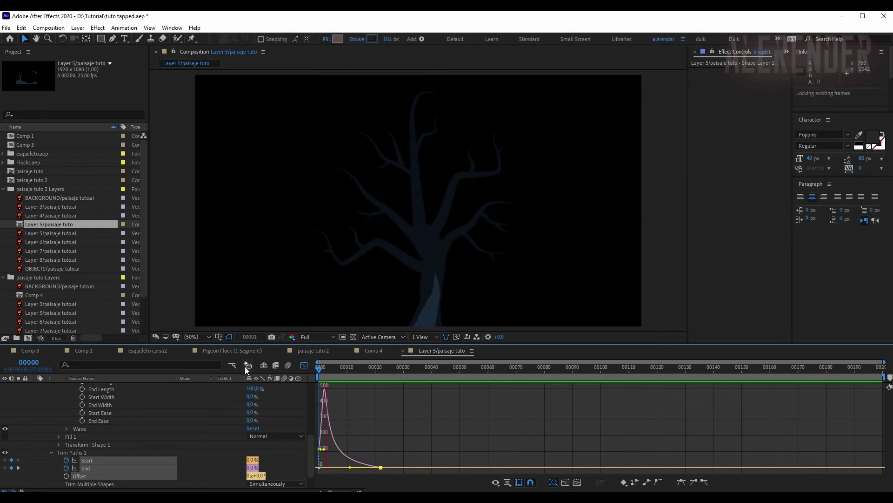
- Preview the trunk drawing on and collapse Shape Layer 1's properties
key(space)
scroll(127, 399, up, 4)
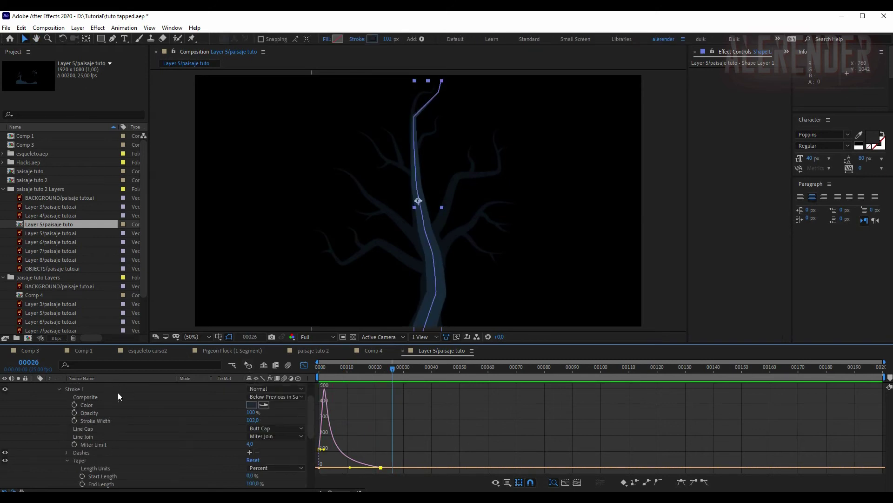
scroll(118, 392, up, 2)
click(35, 386)
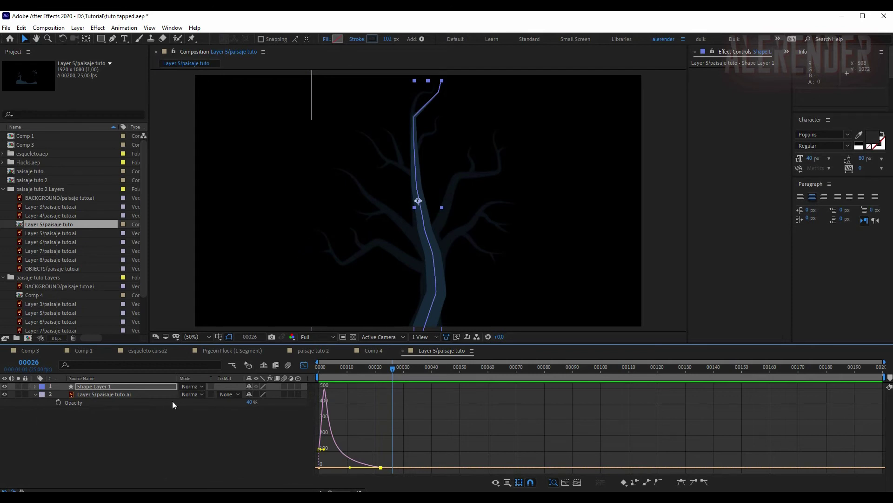
- Preview the 21-layer tree growing in Comp 4 over its first frames, then select trunk Shape Layer 1
click(305, 365)
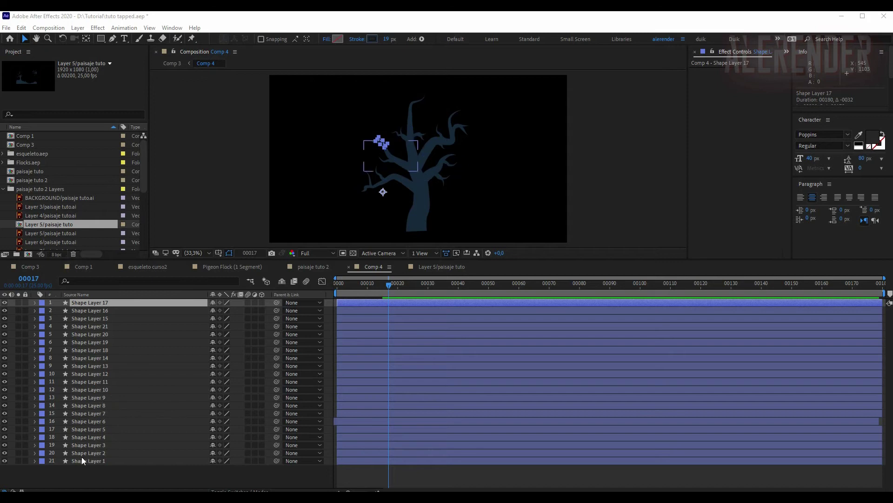
click(370, 285)
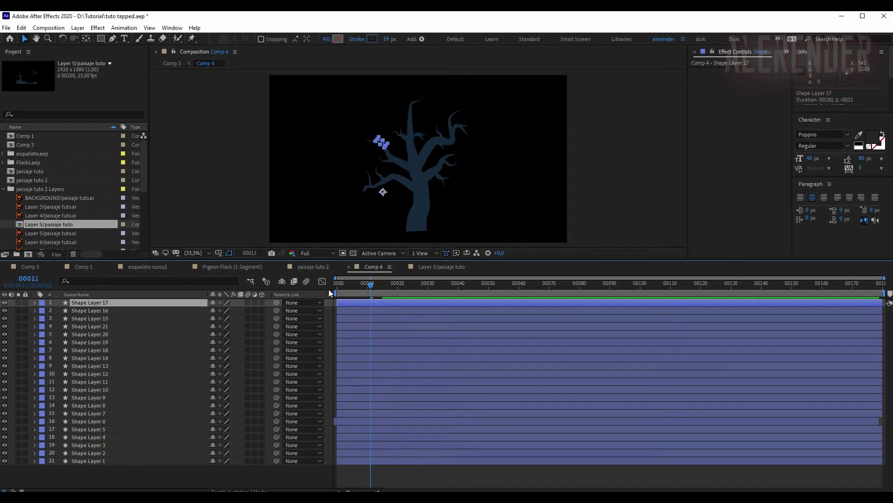
key(space)
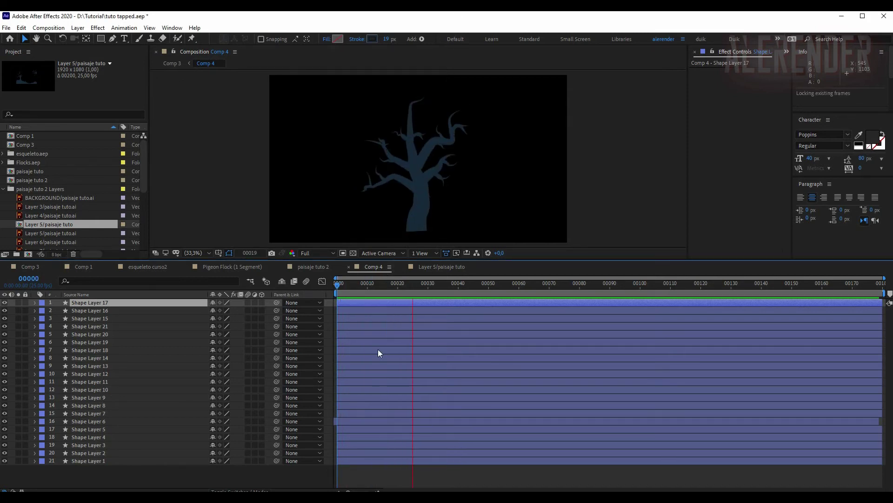
click(366, 286)
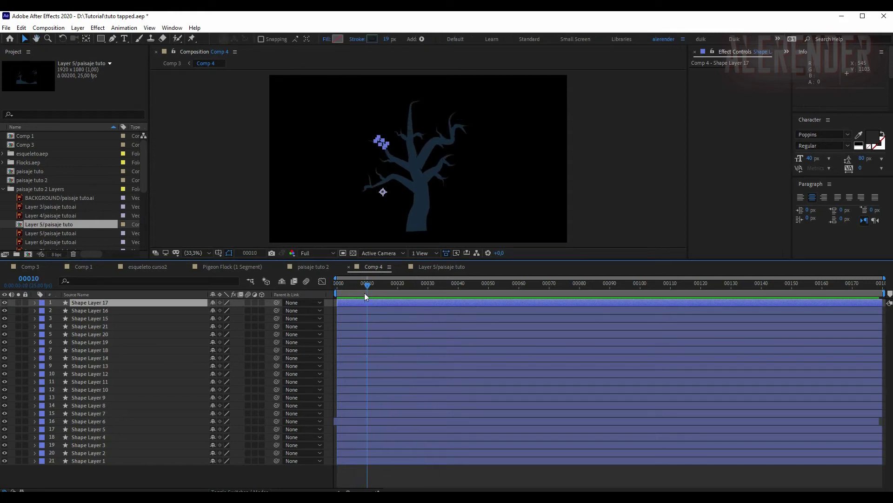
drag(363, 290, 345, 289)
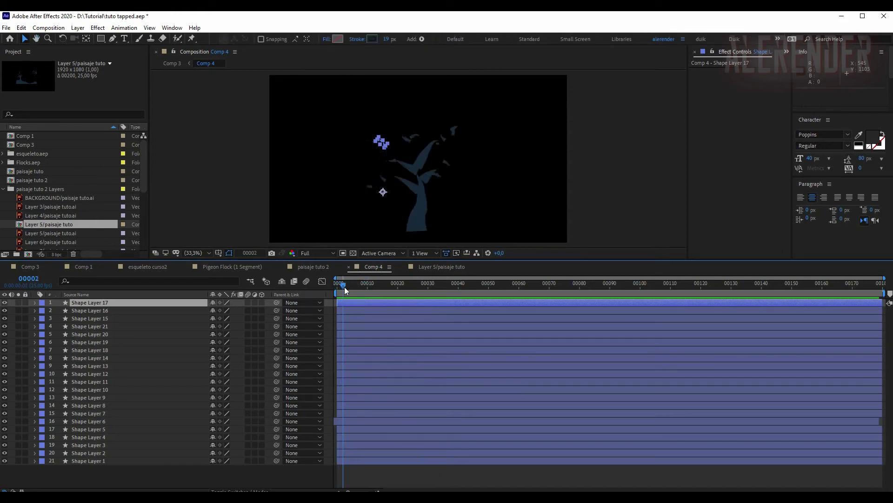
drag(348, 285, 355, 285)
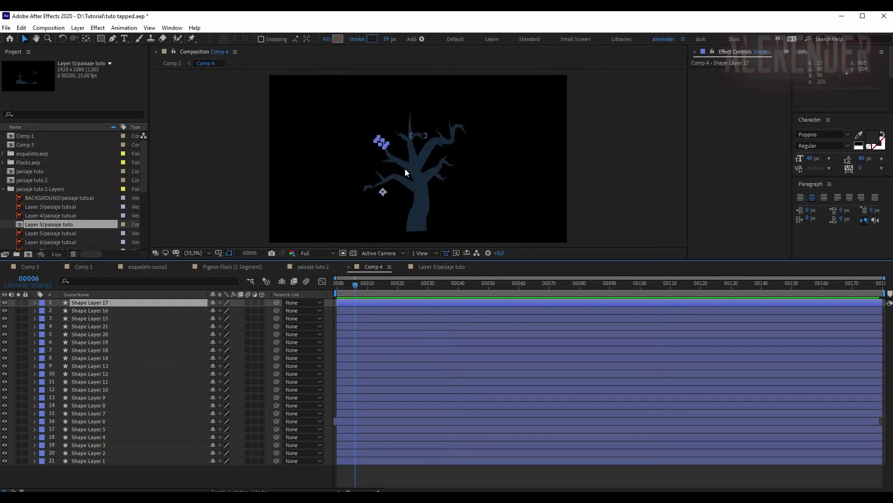
click(80, 460)
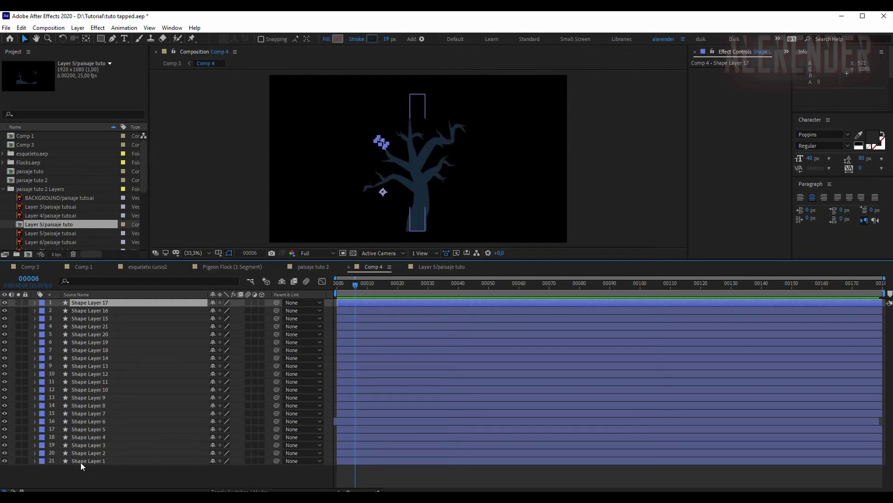
- Solo the trunk and Shape Layer 2, start Shape Layer 2 four frames later, and preview
click(19, 461)
drag(345, 289, 370, 295)
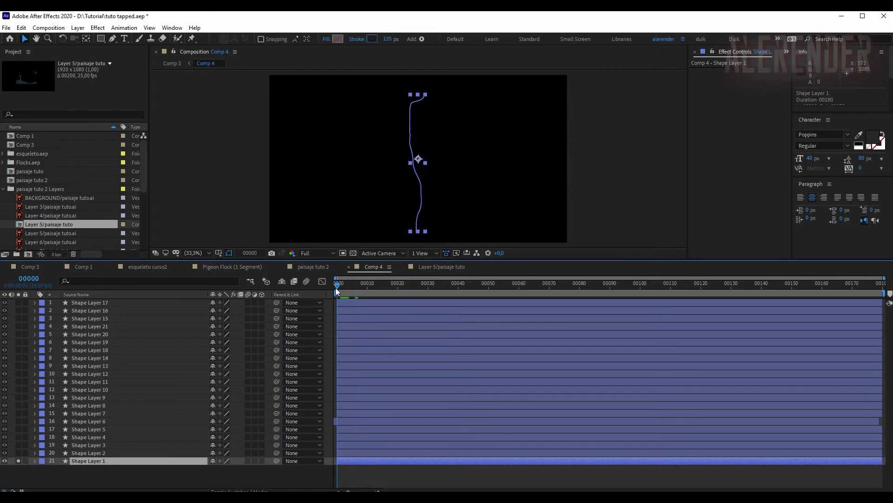
click(23, 452)
click(18, 453)
drag(349, 291, 351, 288)
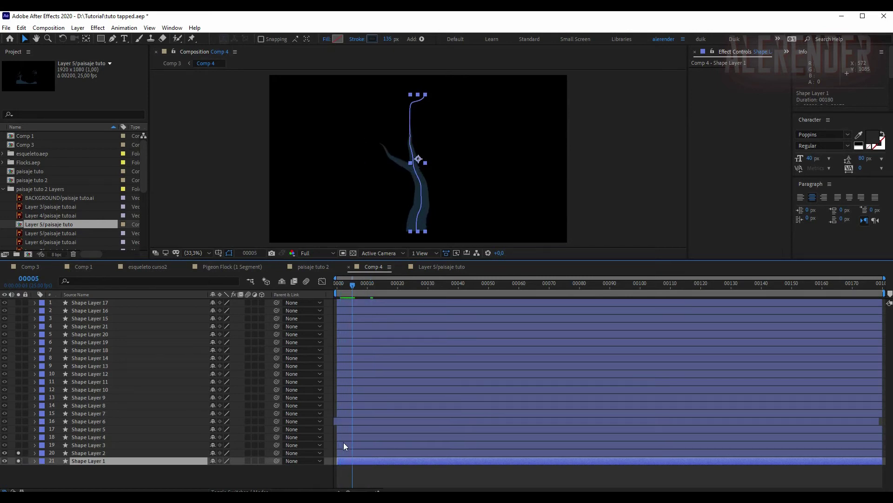
drag(347, 452, 360, 454)
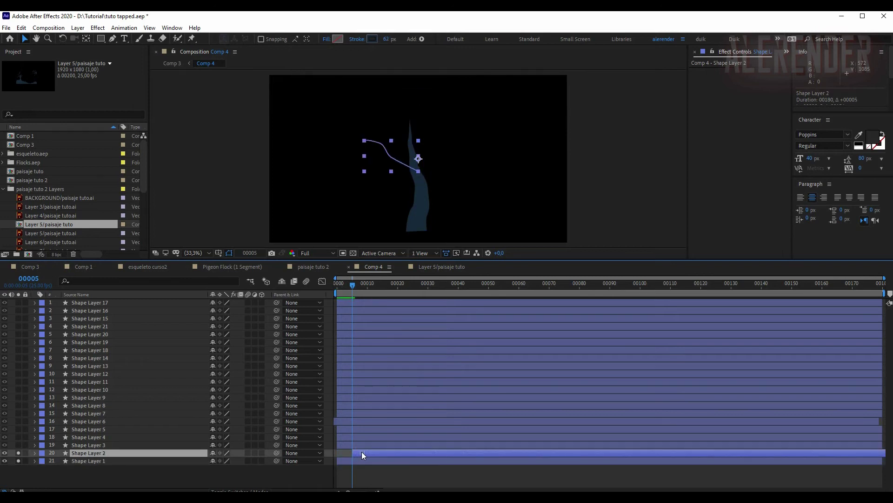
click(334, 284)
key(space)
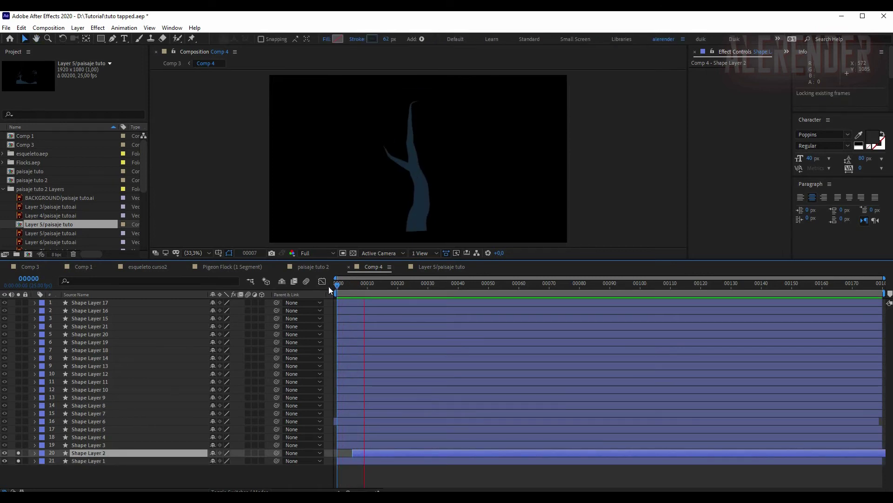
key(space)
- Pull Shape Layer 2 two frames earlier, then solo Shape Layer 3 and delay it 4 frames
click(348, 284)
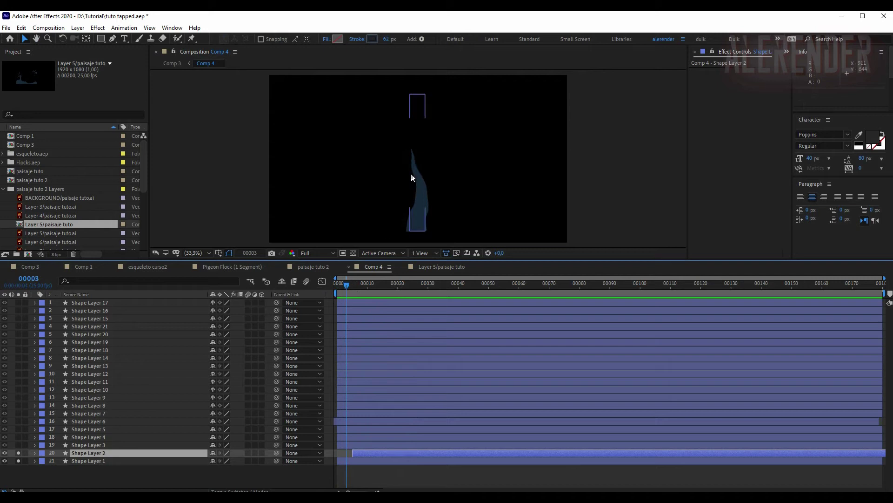
scroll(381, 284, up, 3)
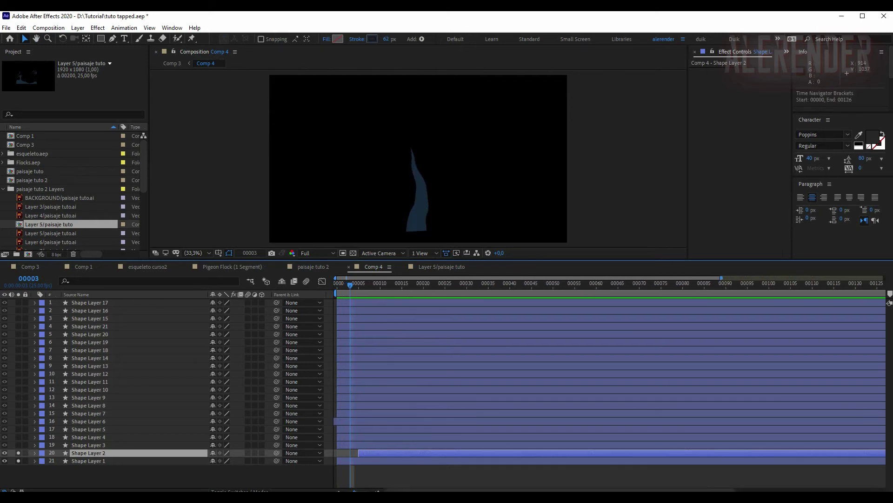
click(363, 284)
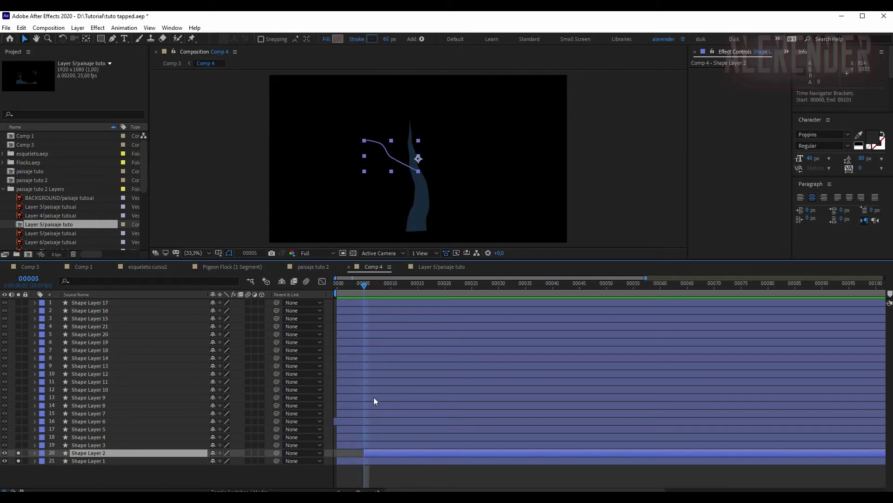
drag(371, 450, 360, 452)
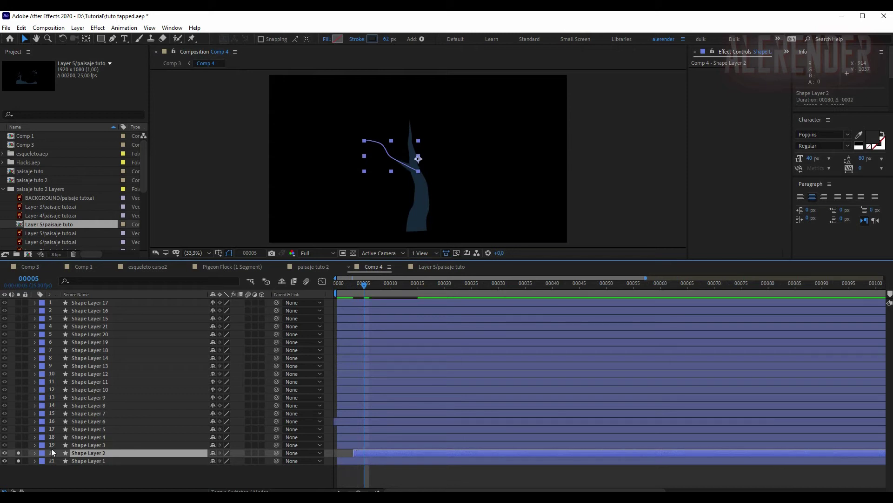
drag(18, 446, 18, 453)
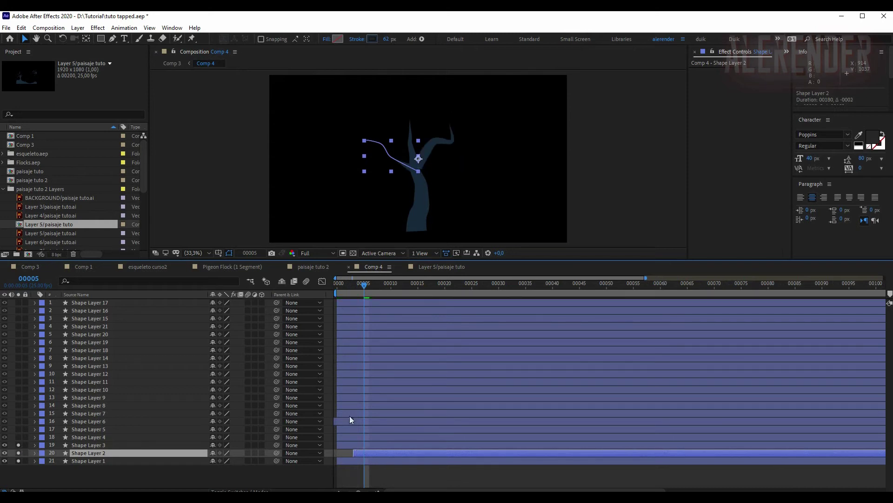
drag(352, 445, 367, 444)
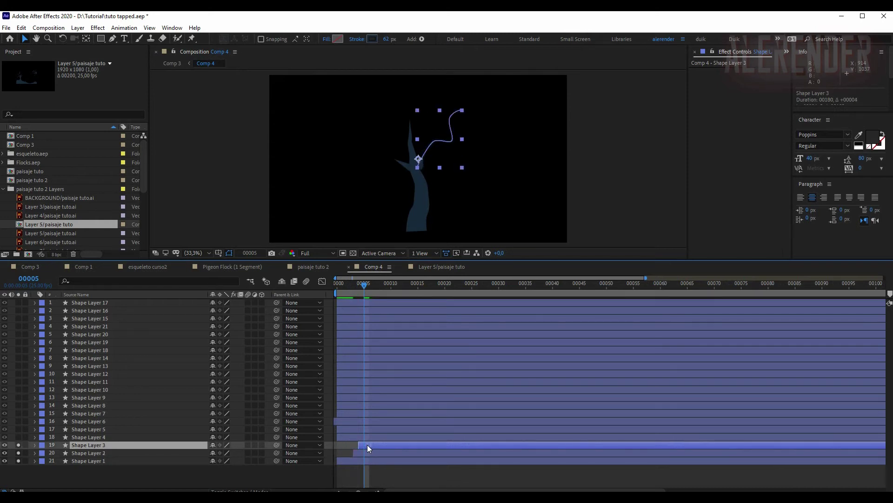
- Add Shape Layer 4 to the soloed layers and delay its start by 4 frames
click(18, 436)
mouse_move(356, 289)
mouse_down()
mouse_move(382, 289)
mouse_move(347, 289)
mouse_up()
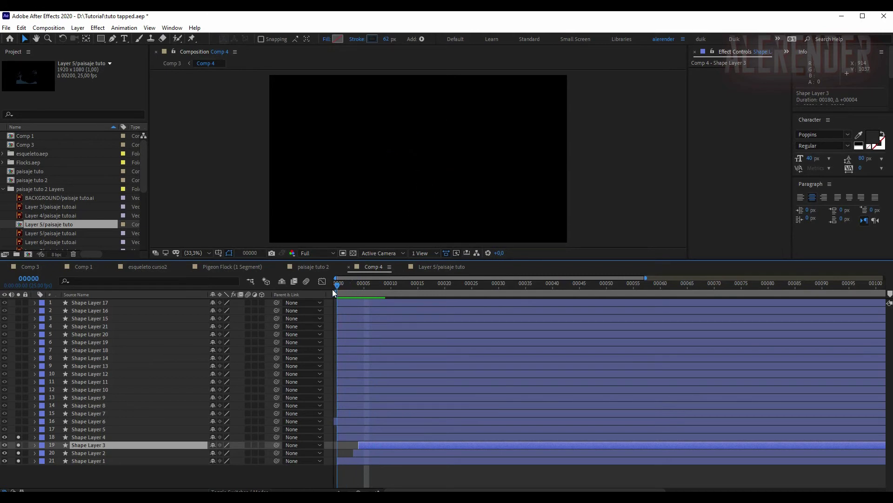
click(93, 438)
drag(351, 437, 375, 437)
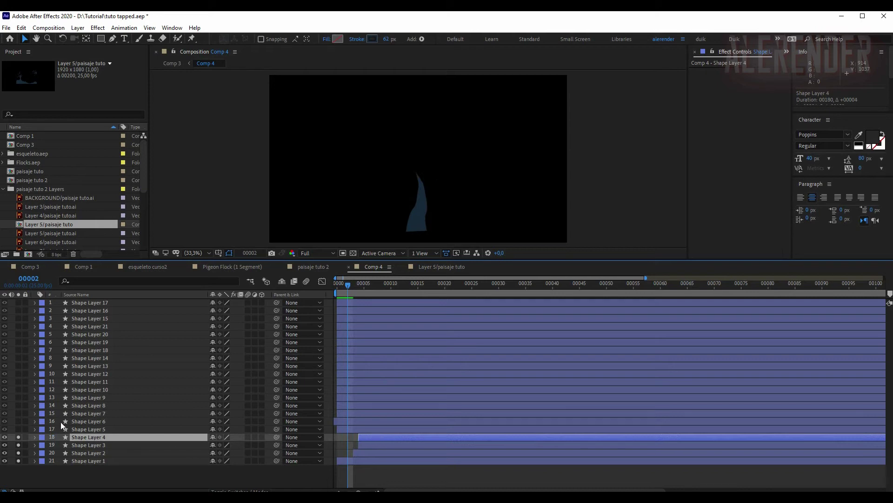
- Solo Shape Layer 5, start it one frame later, and preview the staggered tree growth
click(18, 428)
drag(343, 285, 350, 286)
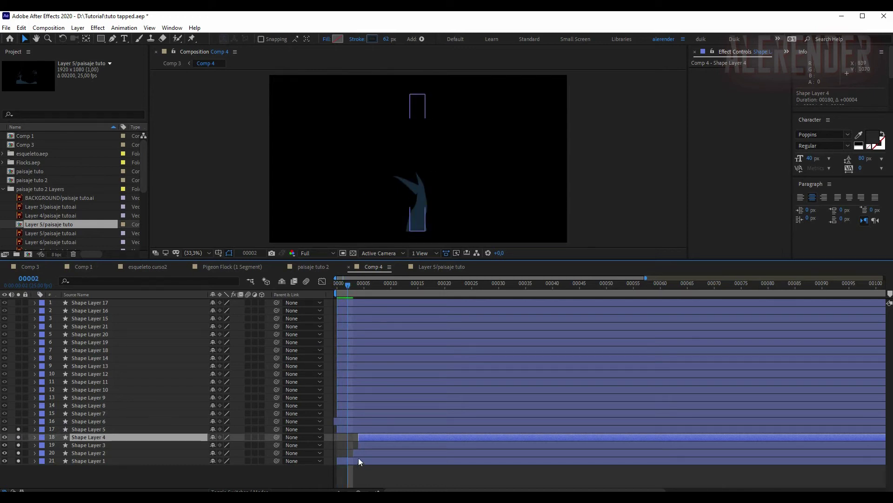
drag(353, 428, 381, 429)
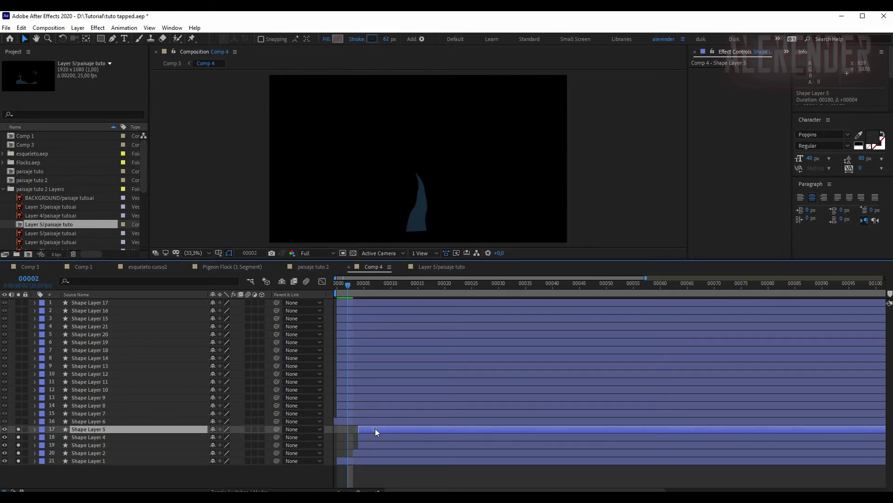
key(space)
drag(340, 285, 369, 299)
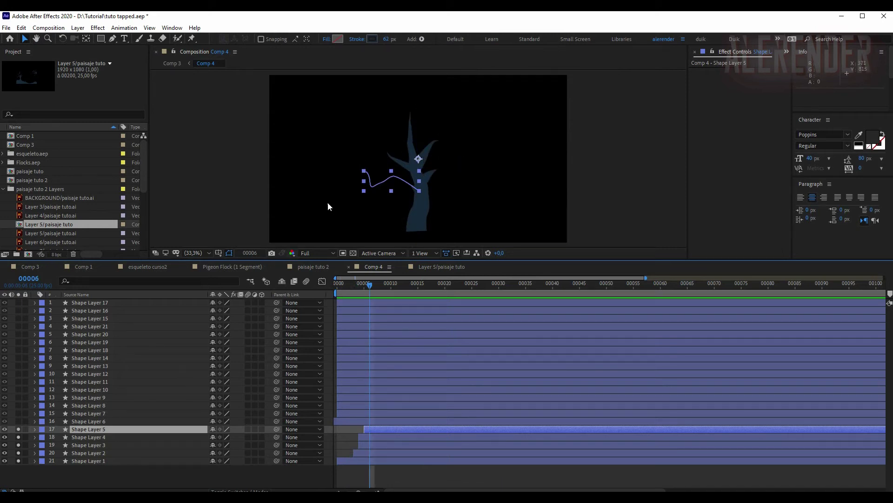
drag(359, 286, 369, 311)
key(space)
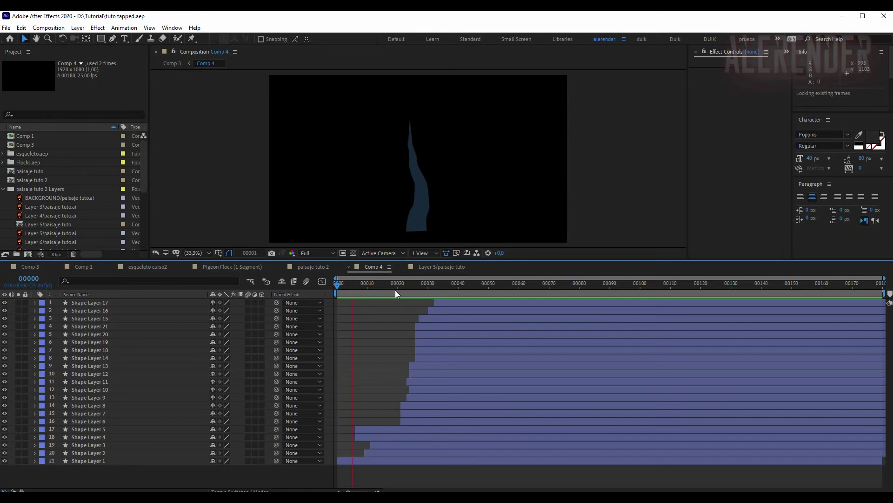
- Show Comp 3's haunted-house scene, select the Comp 4 tree layer, and enlarge the viewer
click(36, 265)
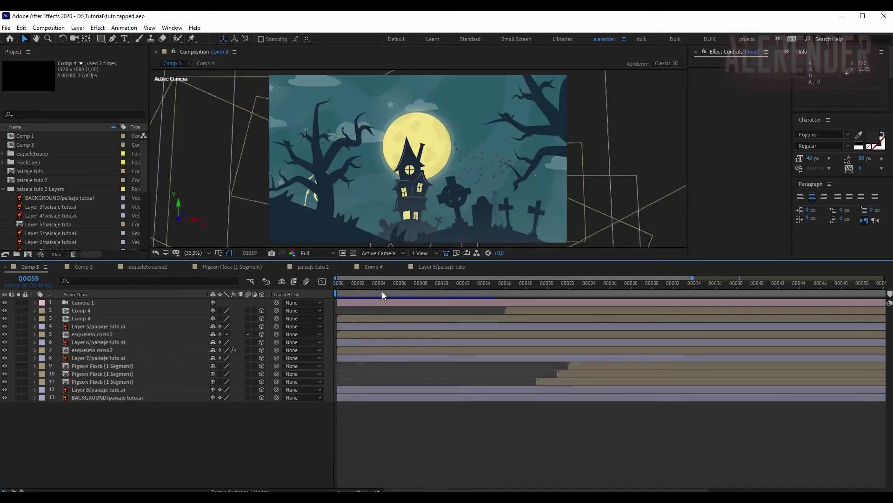
drag(381, 291, 662, 292)
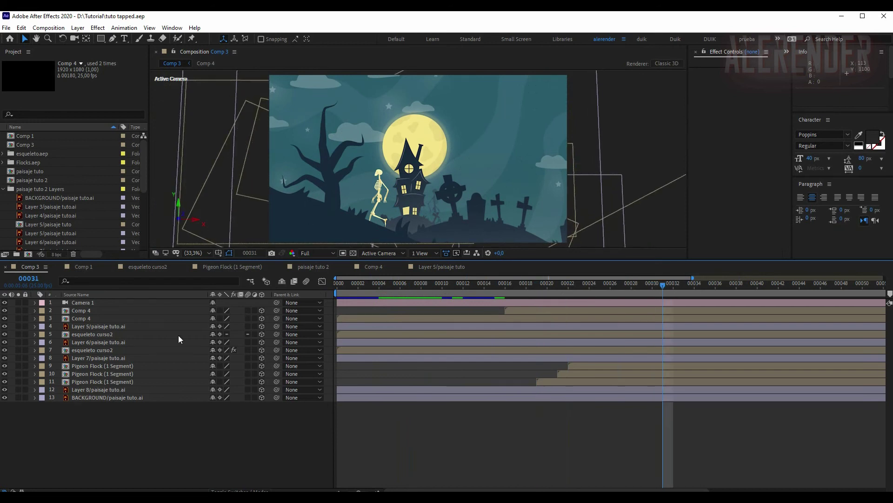
click(80, 318)
click(81, 310)
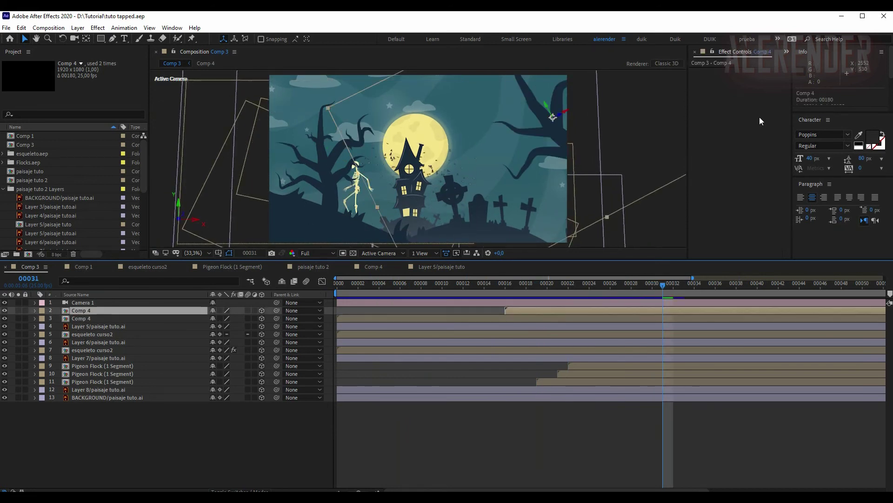
drag(369, 285, 666, 288)
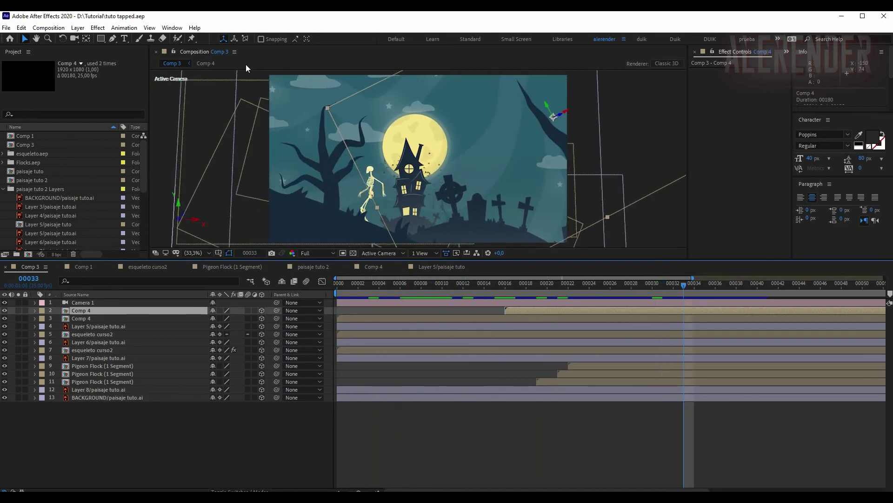
mouse_move(369, 289)
mouse_down()
mouse_move(536, 287)
mouse_move(537, 320)
mouse_up()
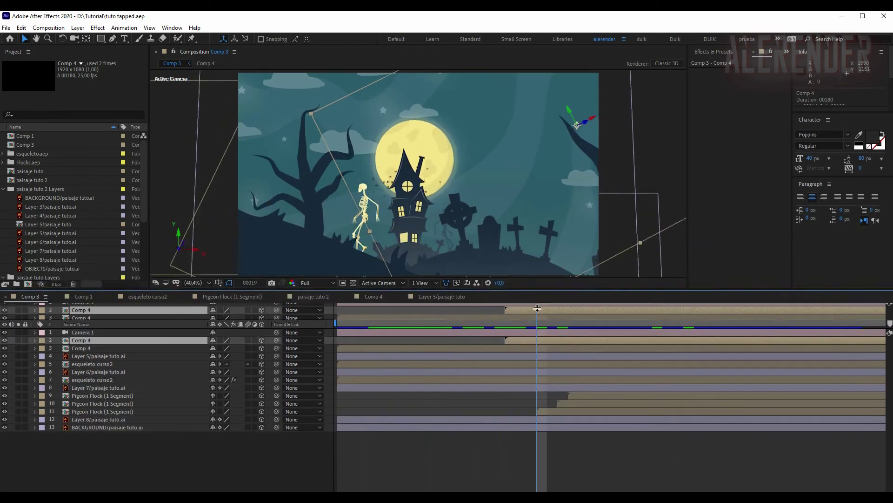
drag(434, 353, 397, 352)
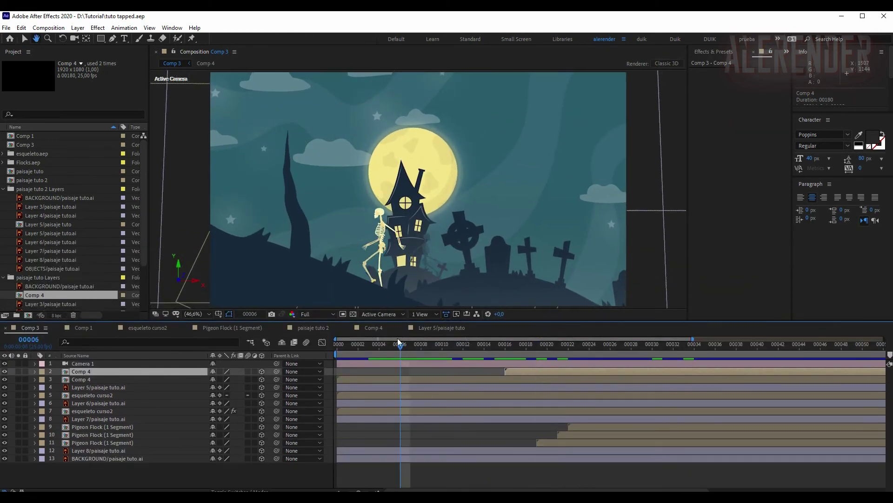
- Preview Comp 3's animation, step forward one frame, then switch to the Flocks tutorial video in Chrome
key(space)
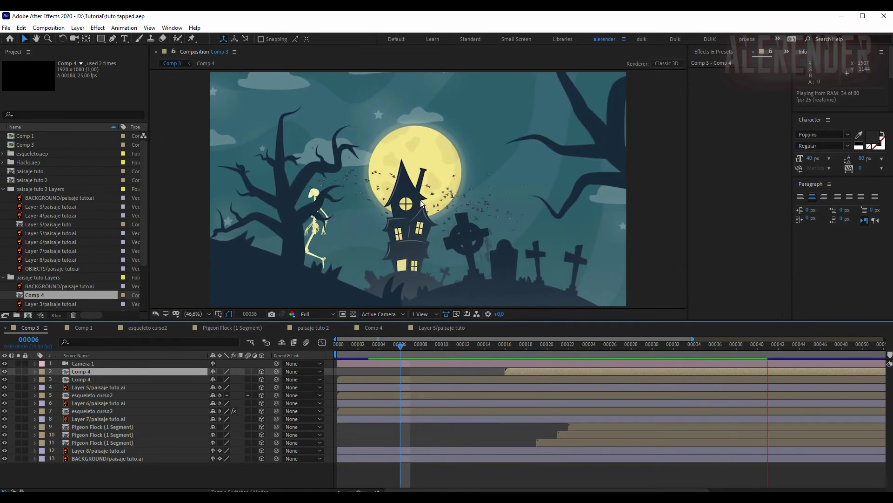
mouse_move(470, 350)
mouse_down()
mouse_move(410, 348)
mouse_move(568, 347)
mouse_up()
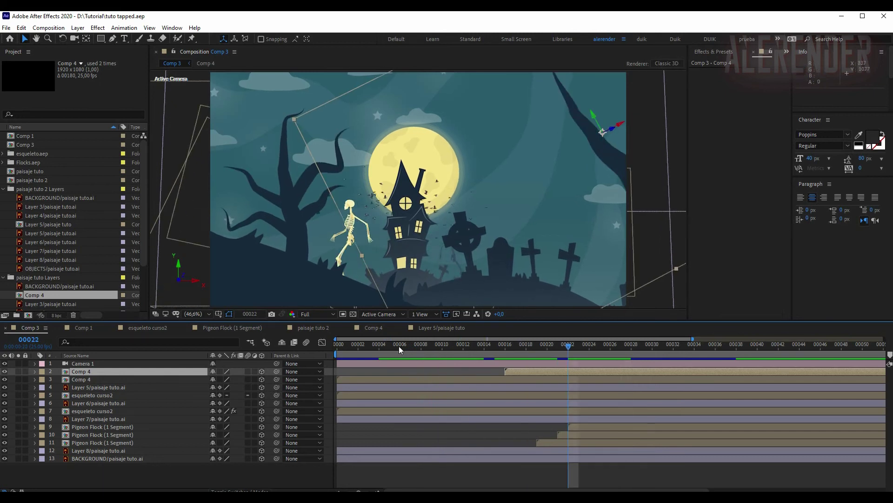
key(Page_Down)
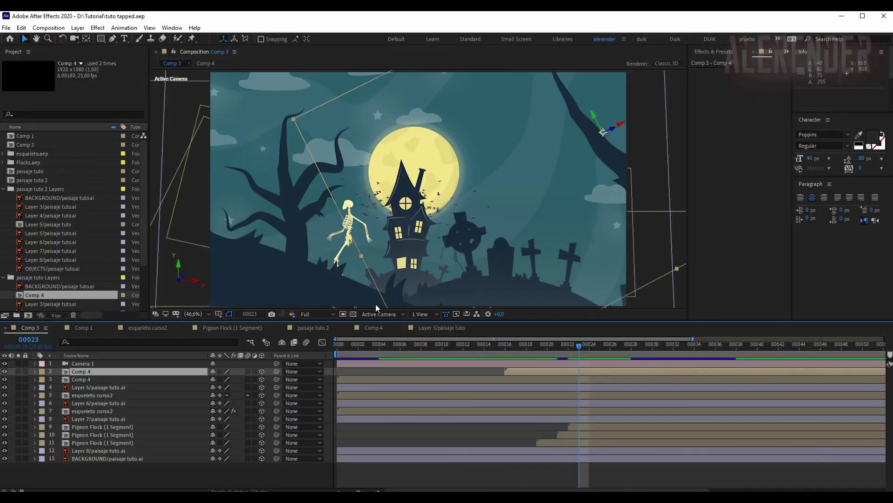
key(alt+Tab)
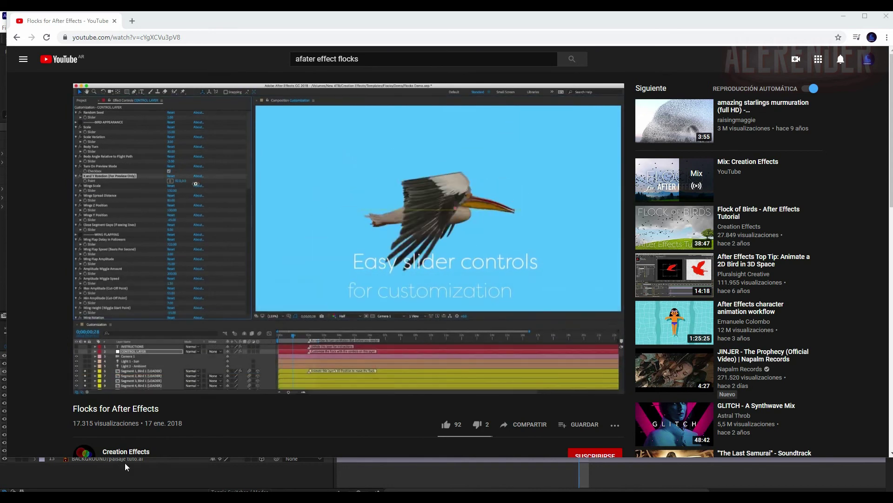
- Follow the creationeffects.com Flocks link in the video description
scroll(153, 358, down, 3)
click(173, 364)
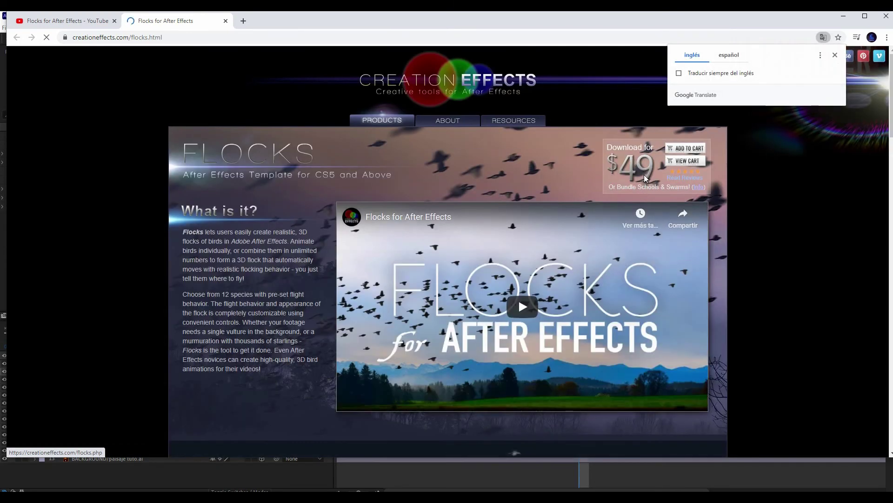
scroll(645, 177, down, 1)
mouse_move(891, 128)
mouse_down()
mouse_move(886, 226)
mouse_move(889, 114)
mouse_up()
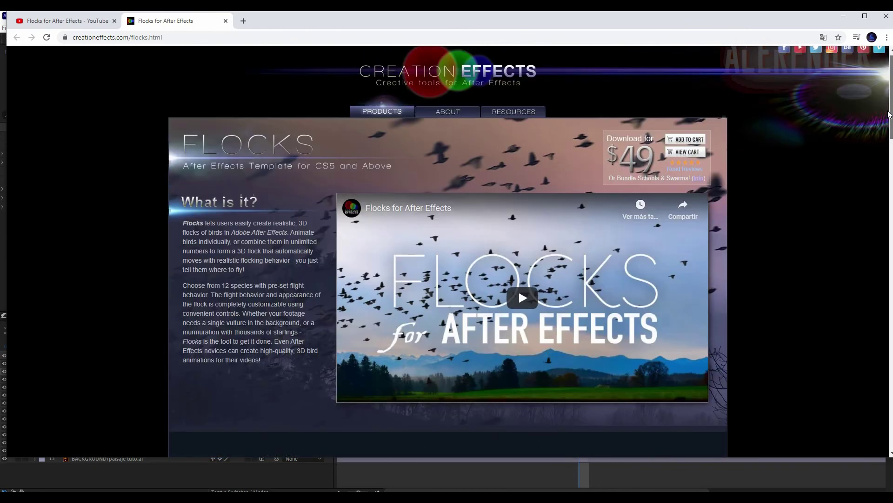
scroll(811, 183, down, 2)
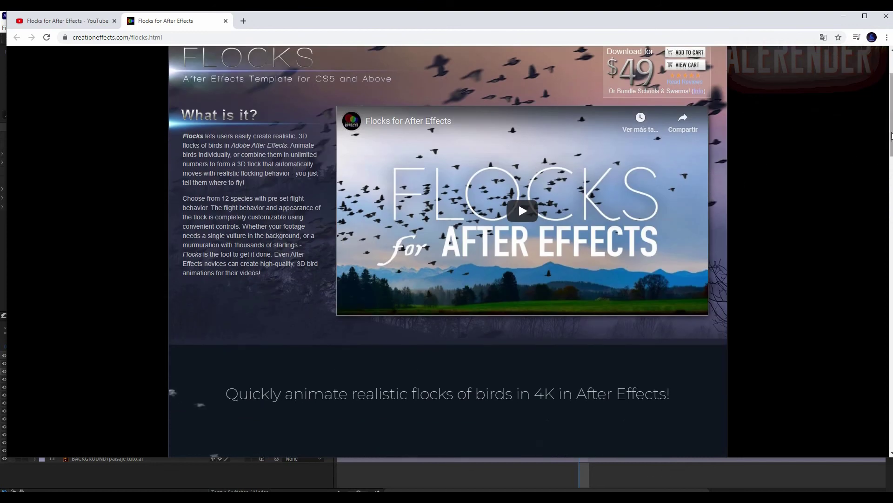
drag(892, 135, 892, 107)
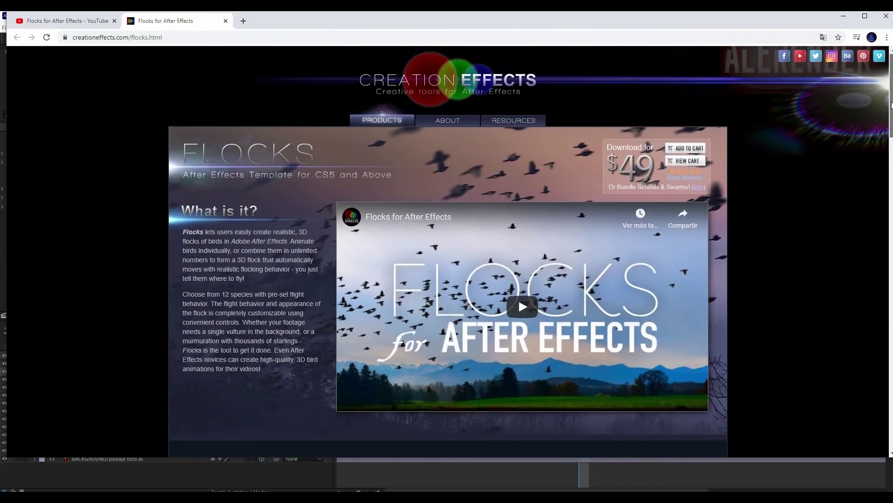
scroll(289, 379, down, 2)
scroll(461, 200, up, 2)
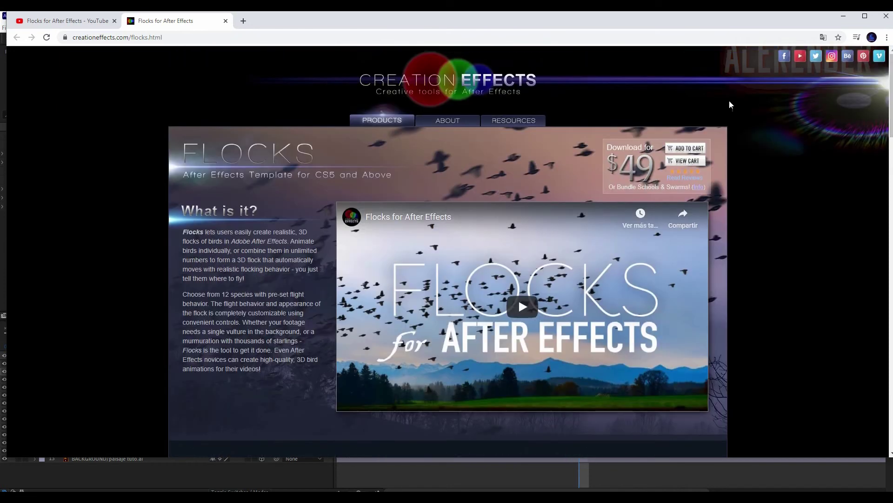
drag(891, 93, 884, 151)
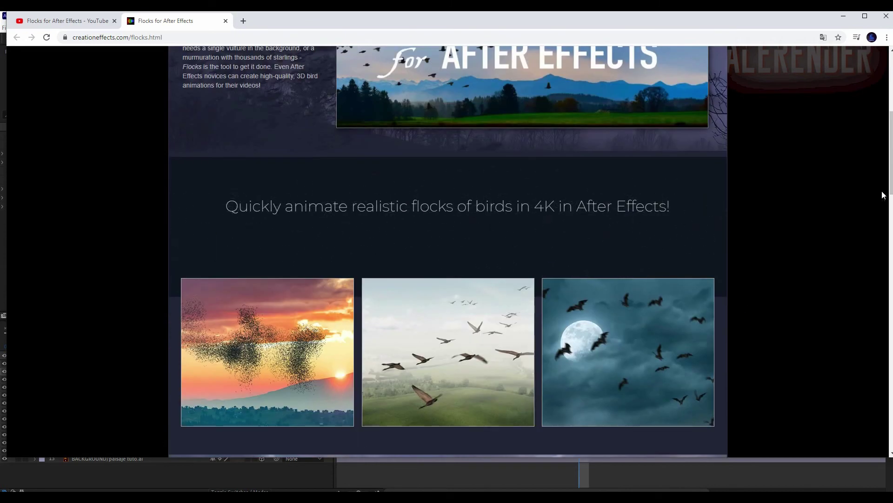
scroll(883, 194, down, 5)
scroll(864, 237, down, 3)
scroll(866, 174, up, 7)
scroll(865, 175, up, 2)
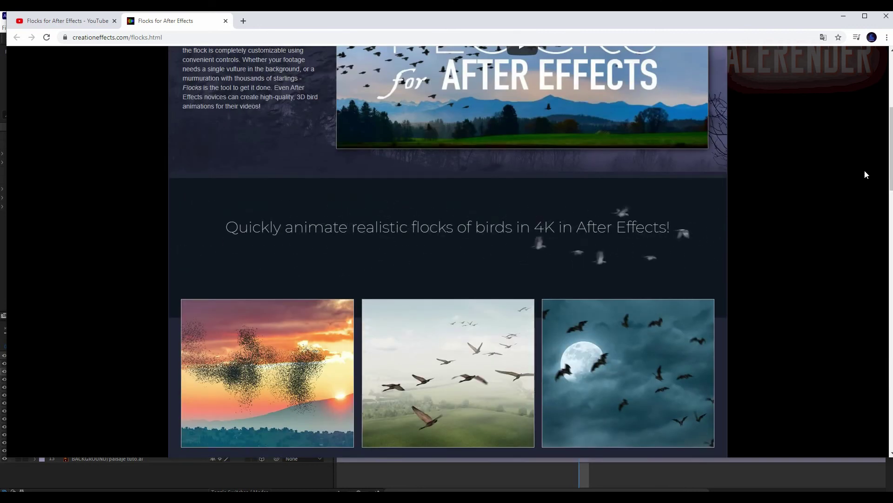
scroll(870, 140, up, 5)
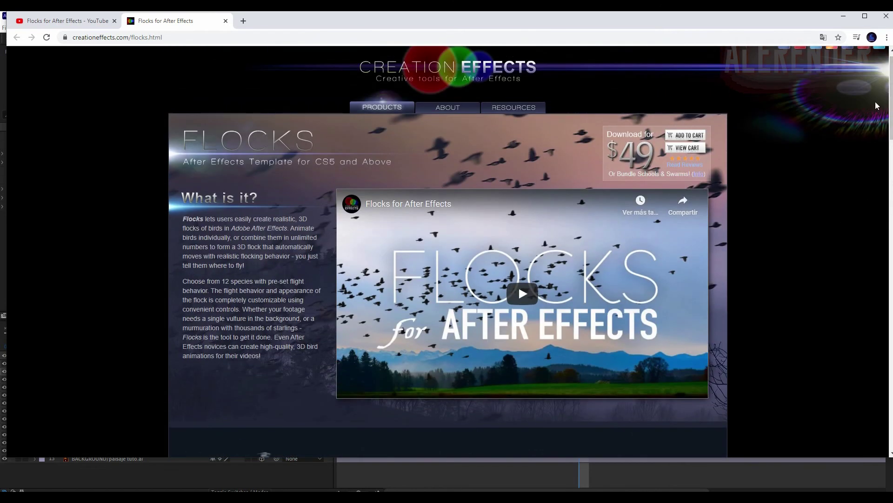
- Close Chrome, expand the Sparrow folder in Flocks.aep, and widen the Project panel to show Type
click(885, 17)
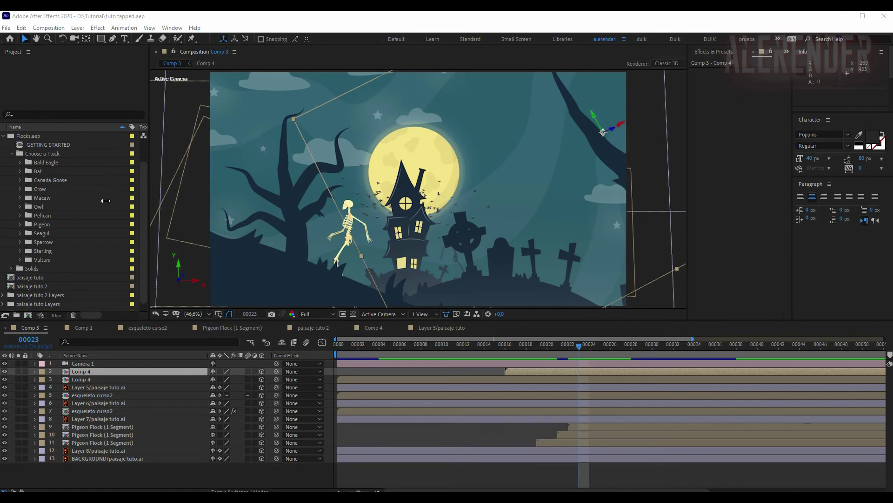
click(20, 242)
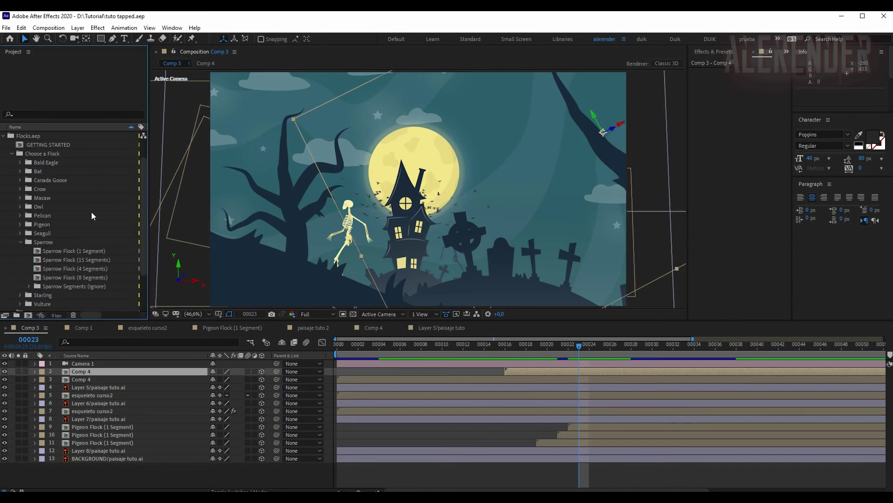
scroll(92, 215, down, 2)
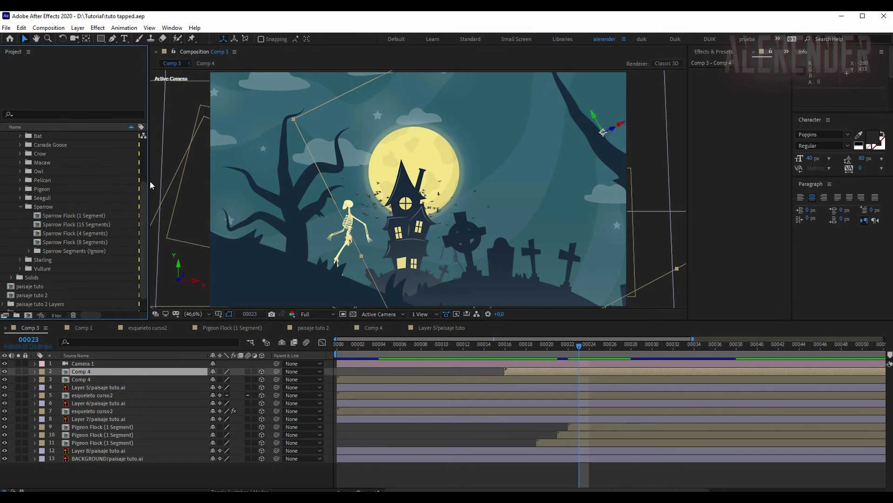
drag(147, 176, 179, 179)
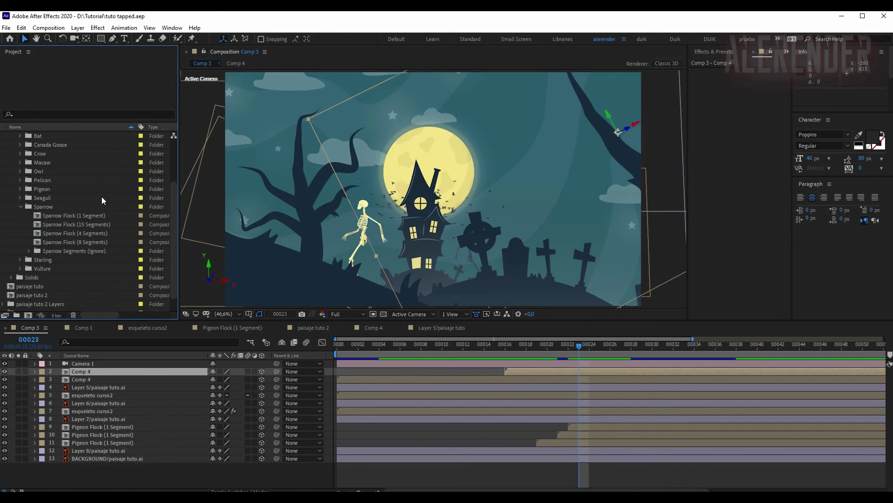
- Open Sparrow Flock (1 Segment), solo Bird 3, and orbit the camera closer to the sparrow
double_click(72, 216)
mouse_move(357, 344)
mouse_down()
mouse_move(438, 347)
mouse_move(333, 347)
mouse_up()
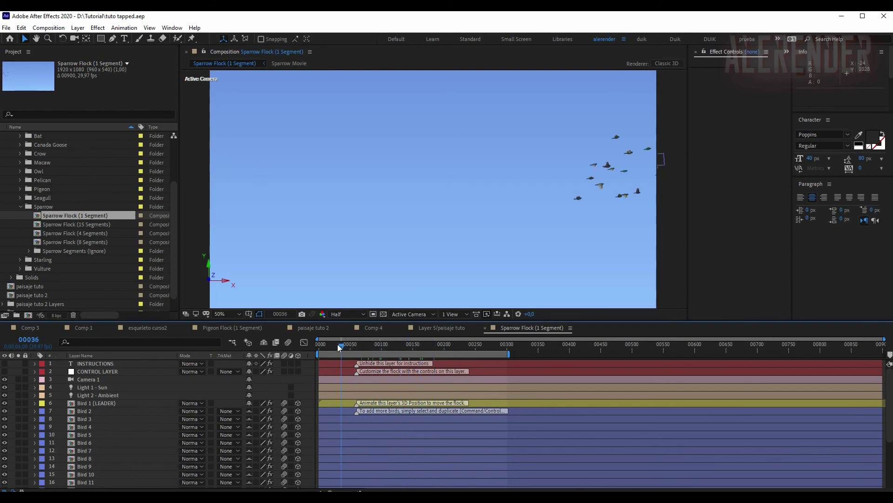
click(18, 419)
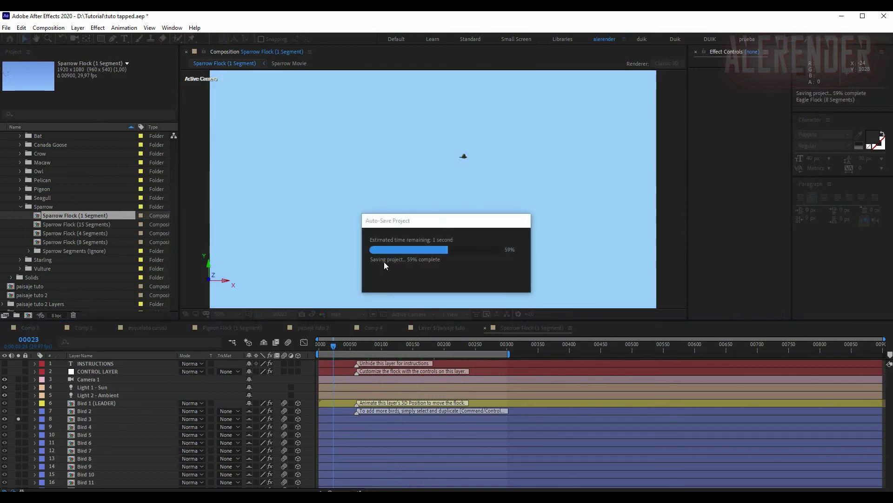
key(c)
drag(471, 161, 532, 108)
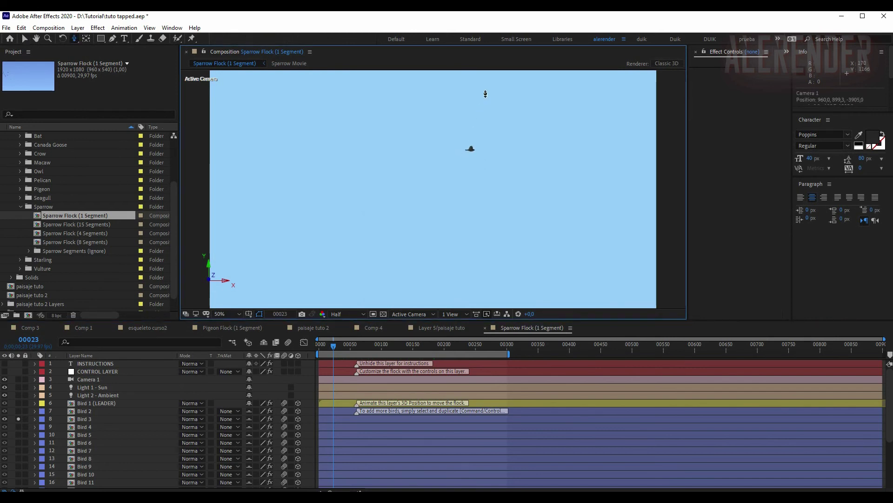
mouse_move(532, 110)
mouse_down()
mouse_move(415, 157)
mouse_move(436, 160)
mouse_move(374, 138)
mouse_move(396, 147)
mouse_move(377, 144)
mouse_move(435, 138)
mouse_up()
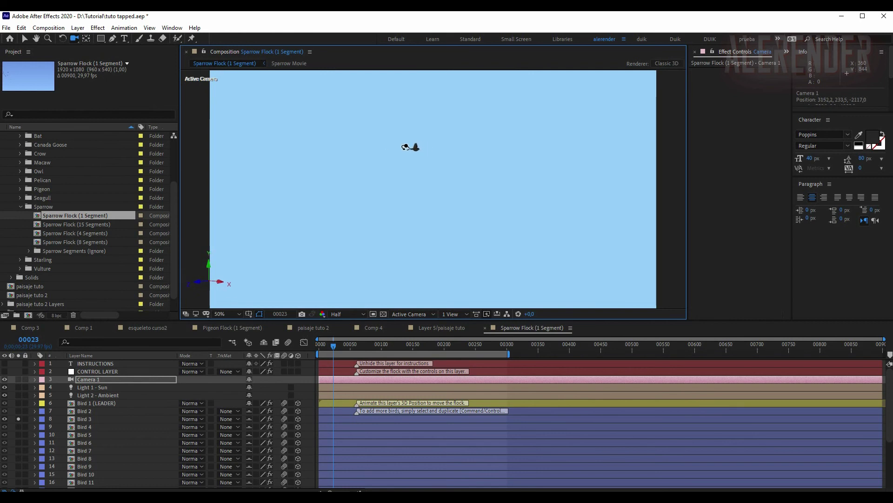
- Look inside Bird 3's Sparrow Movie precomp, then return to Sparrow Flock (1 Segment)
click(96, 215)
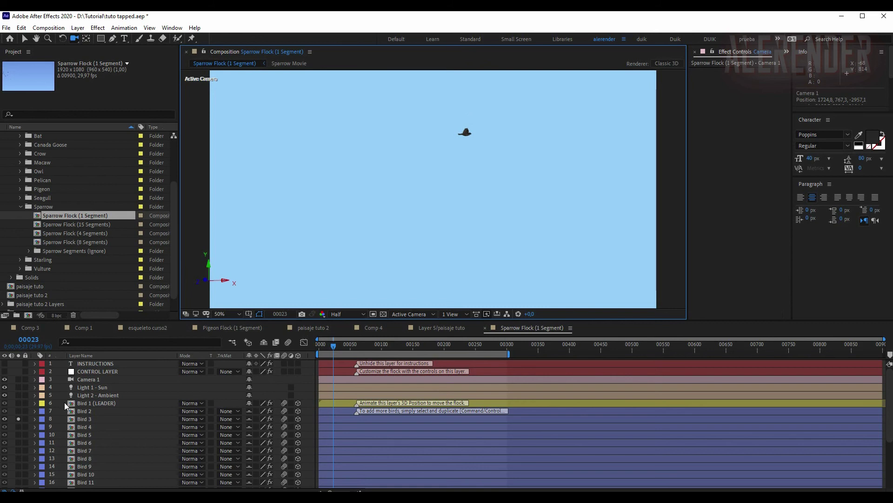
double_click(85, 419)
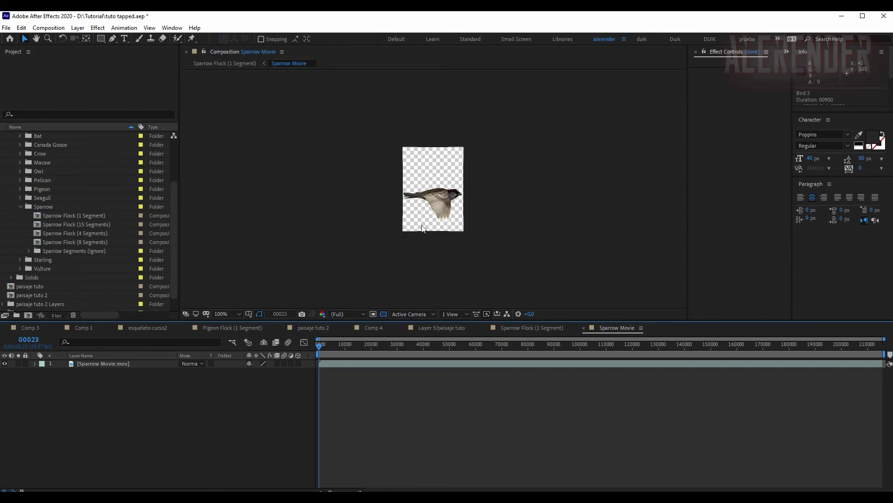
click(530, 329)
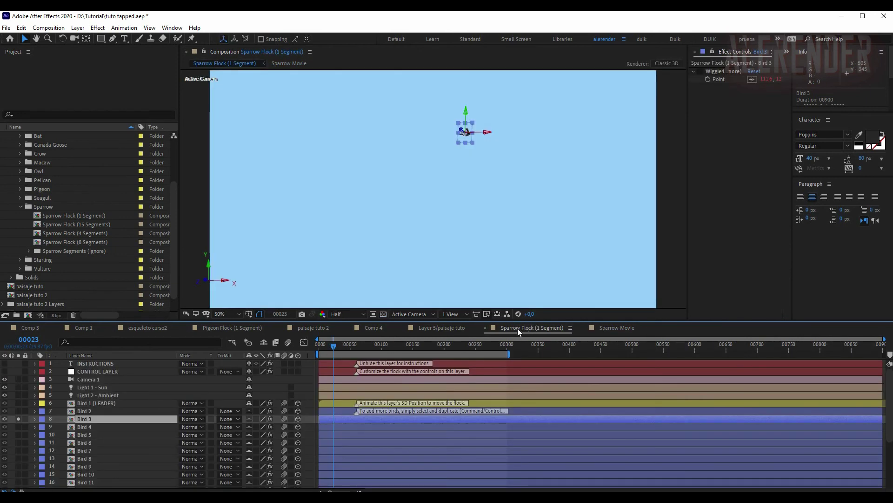
double_click(85, 225)
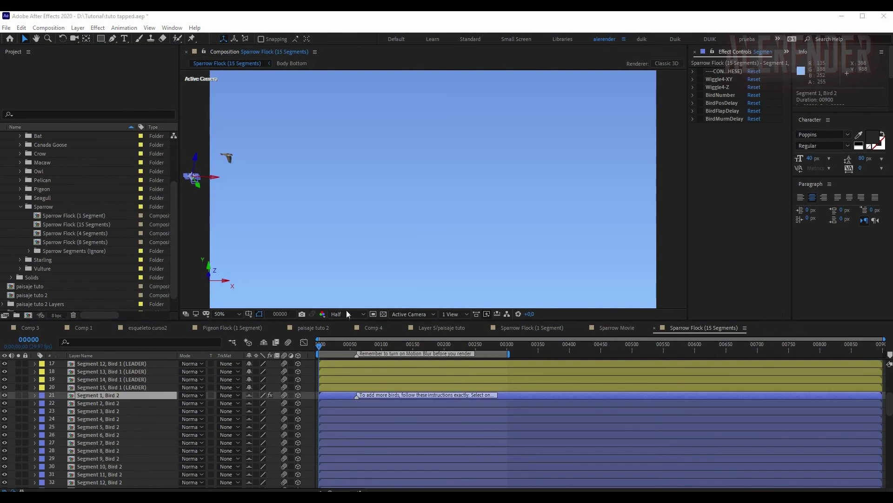
click(383, 345)
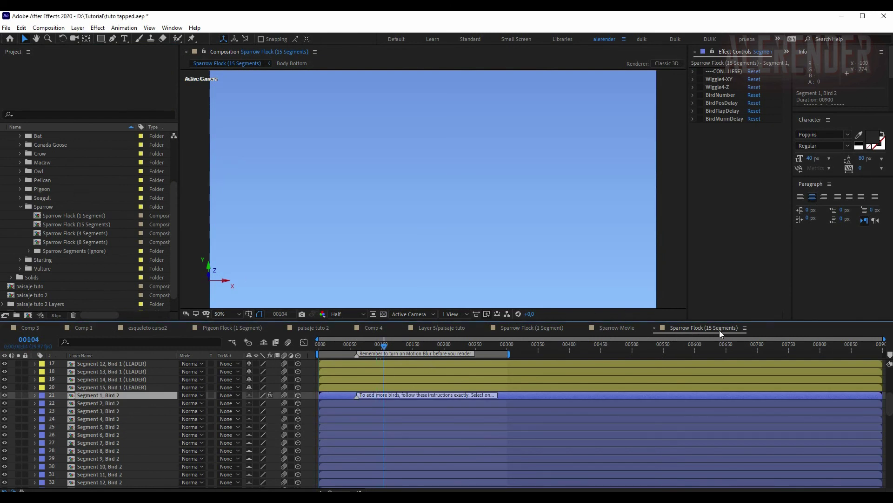
click(105, 458)
click(104, 448)
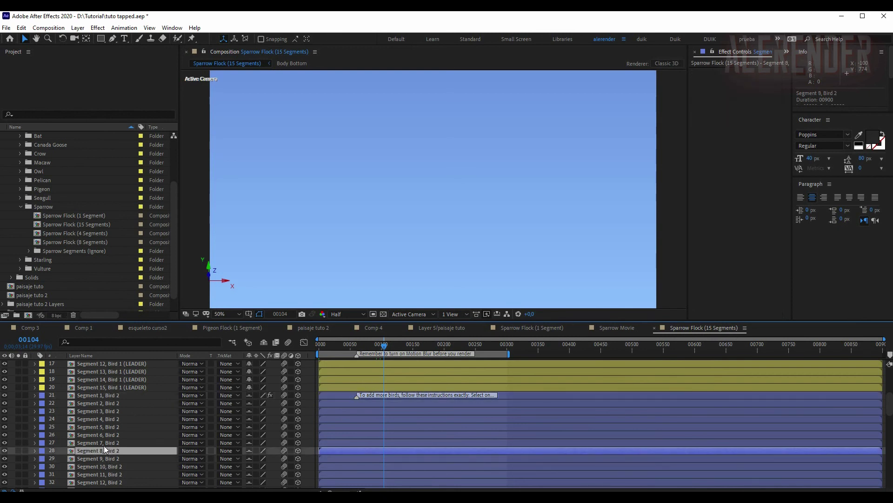
click(104, 442)
click(103, 435)
click(102, 425)
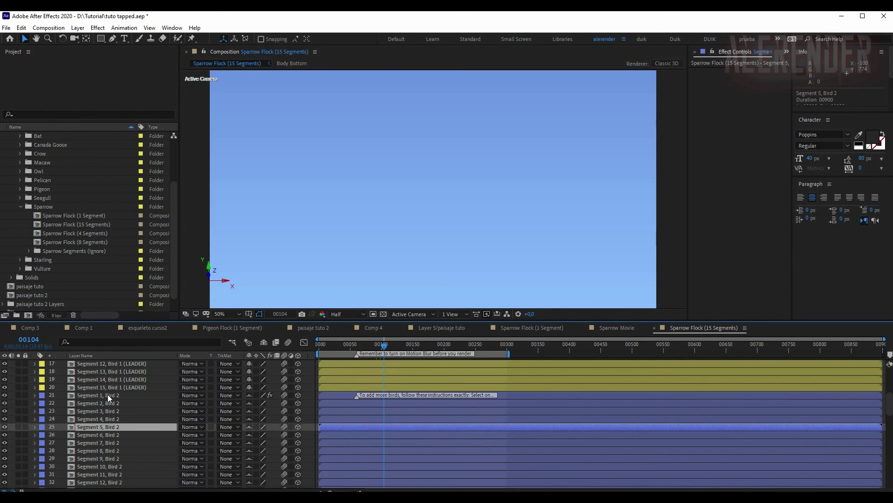
drag(413, 345, 443, 346)
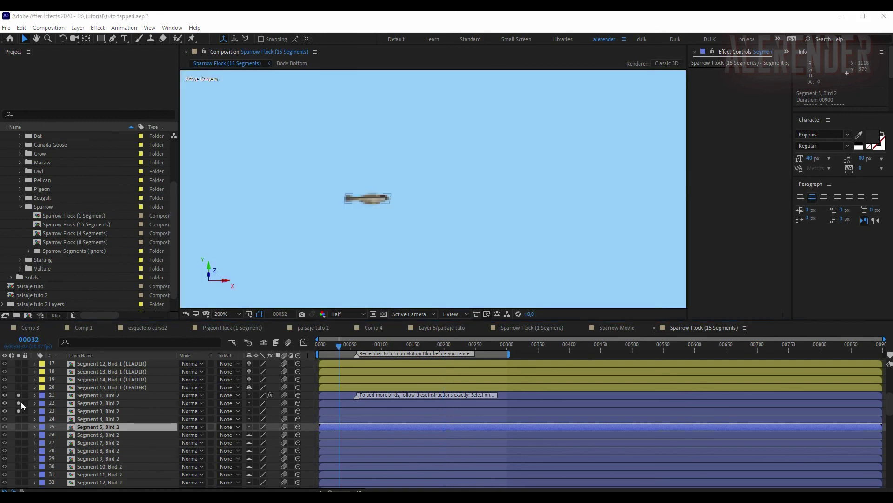
drag(19, 417, 18, 435)
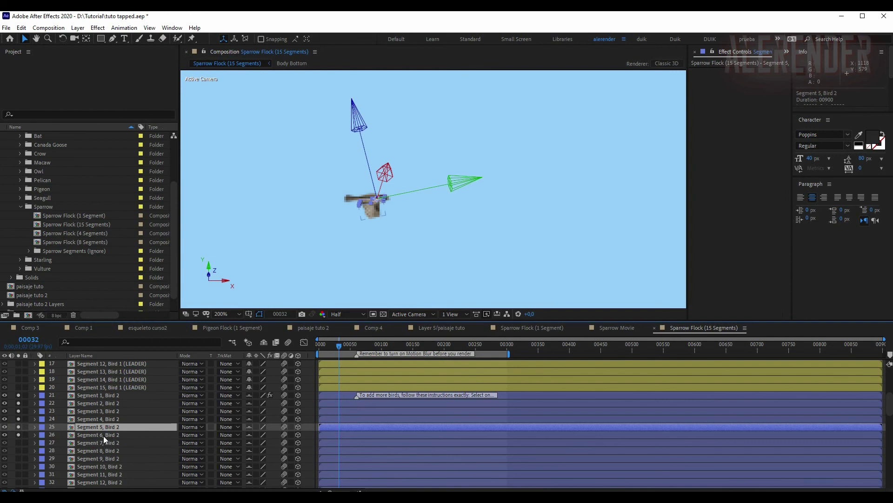
click(19, 441)
click(19, 449)
click(18, 458)
key(c)
mouse_move(428, 184)
mouse_down()
mouse_move(321, 191)
mouse_move(341, 106)
mouse_up()
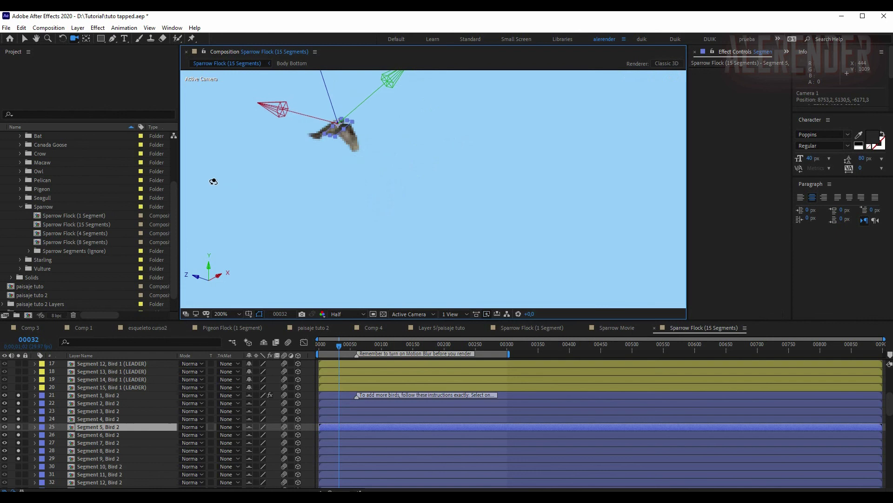
drag(339, 119, 289, 292)
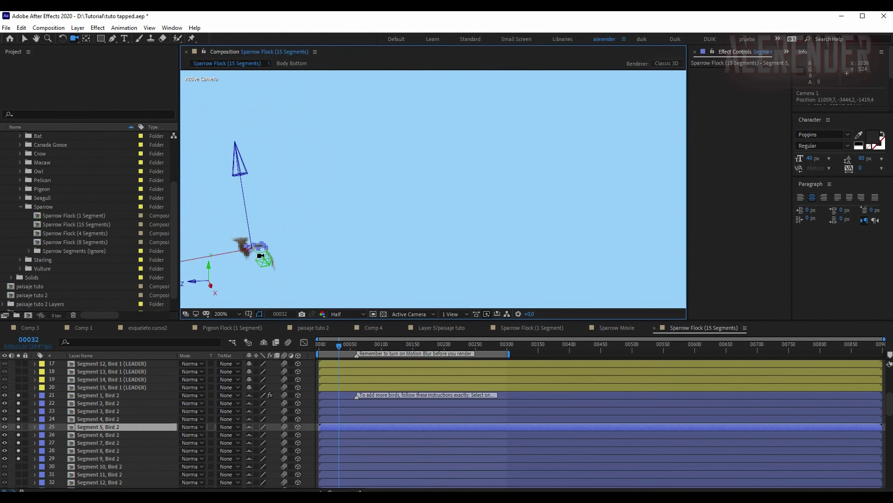
drag(18, 396, 15, 464)
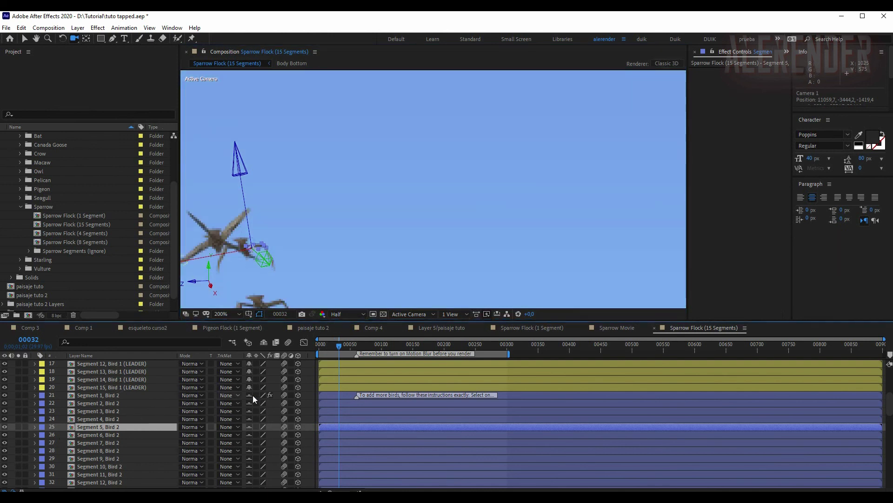
key(c)
key(c)
drag(309, 221, 462, 171)
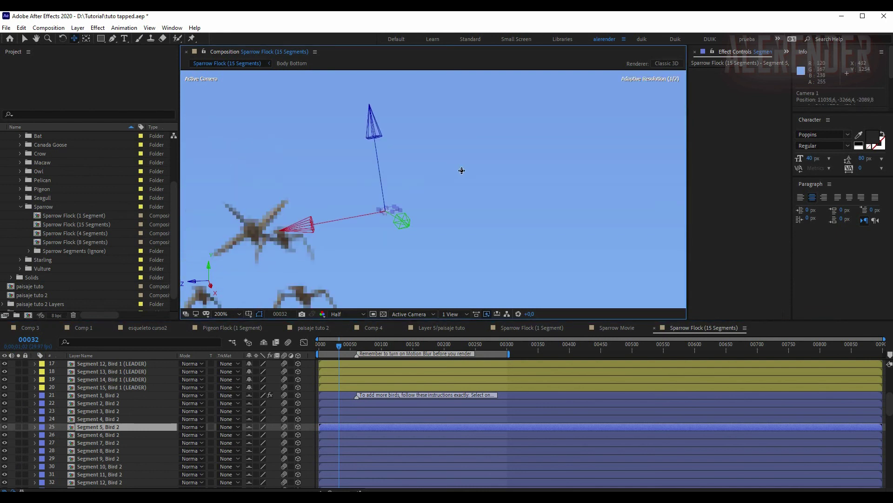
key(c)
mouse_move(407, 186)
mouse_down()
mouse_move(469, 194)
mouse_move(496, 163)
mouse_up()
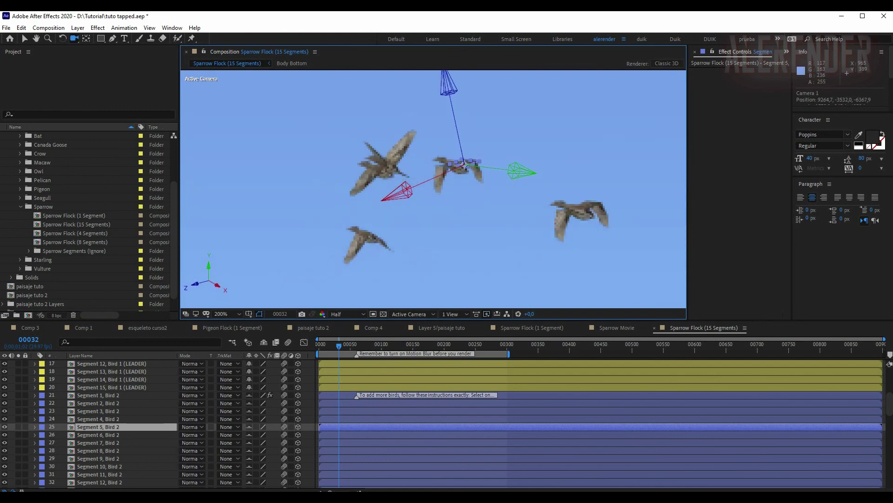
scroll(464, 164, down, 4)
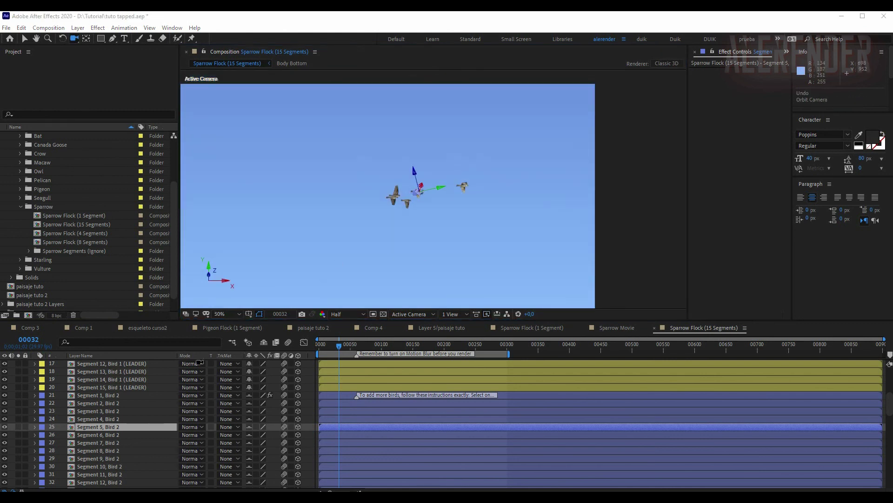
scroll(147, 384, up, 5)
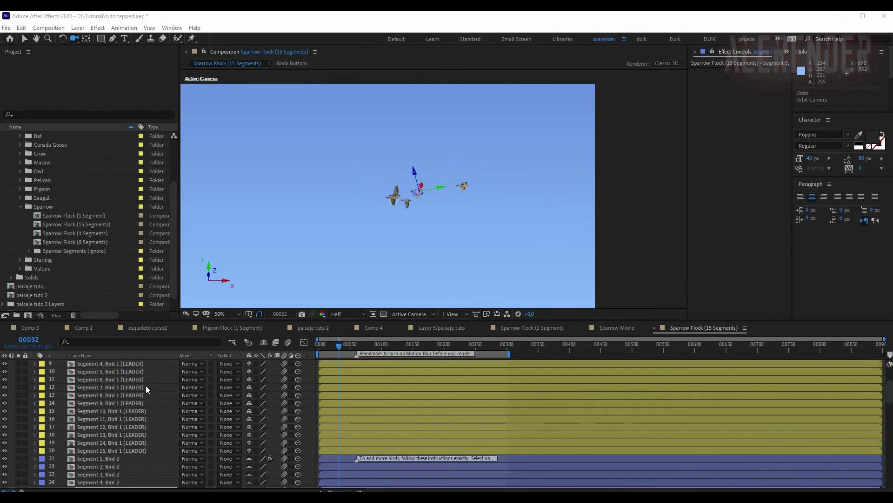
scroll(138, 383, up, 2)
- Raise the leader's last Position keyframe and bend its path into a steep upward curve toward top-right
click(103, 371)
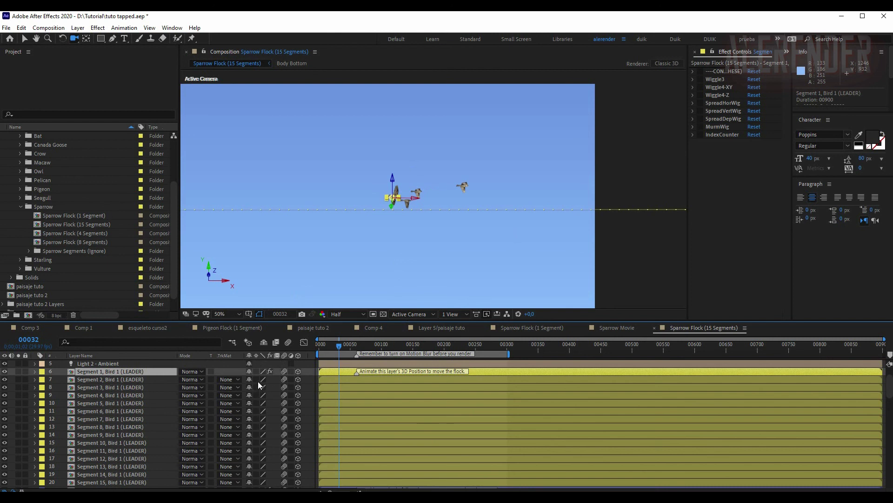
key(p)
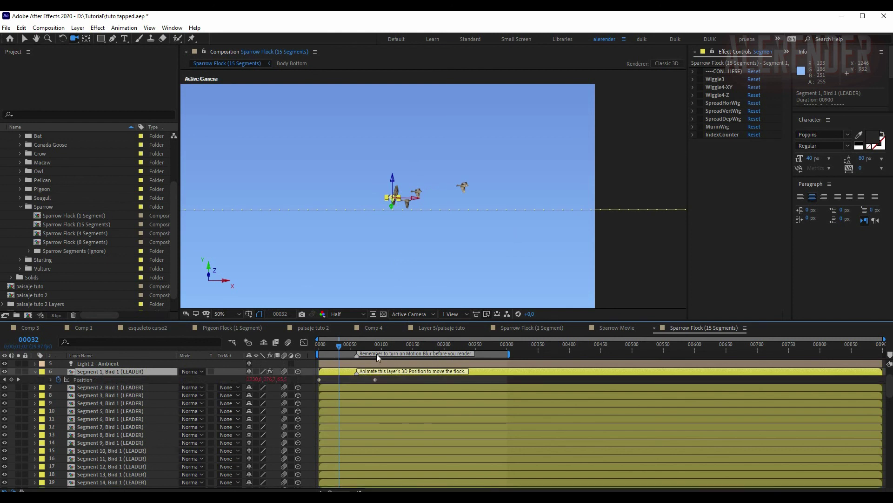
key(space)
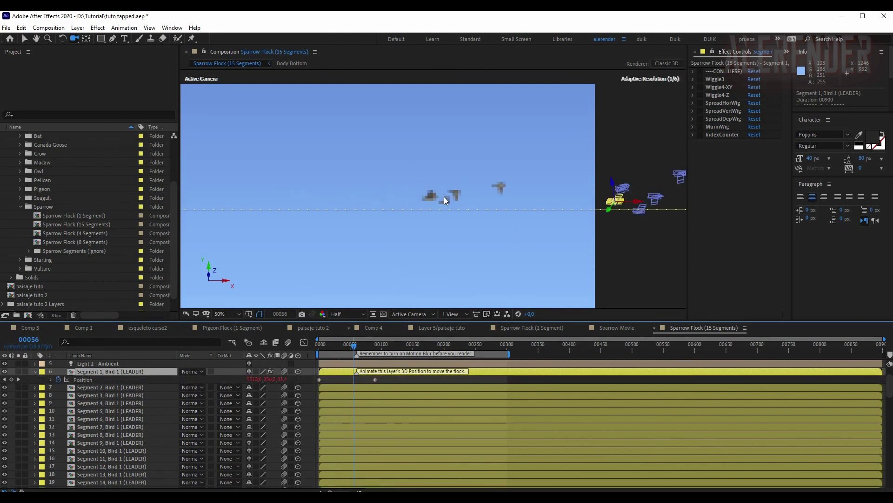
scroll(273, 213, down, 1)
drag(274, 212, 216, 226)
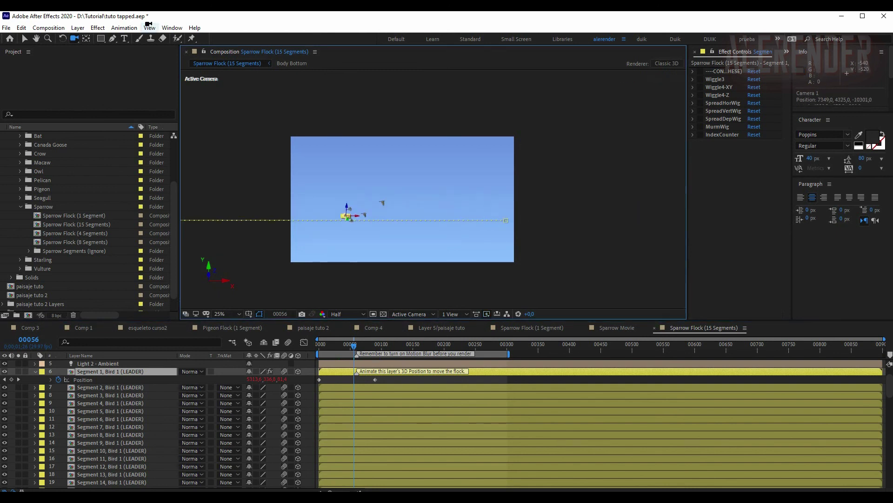
click(24, 38)
drag(506, 220, 498, 153)
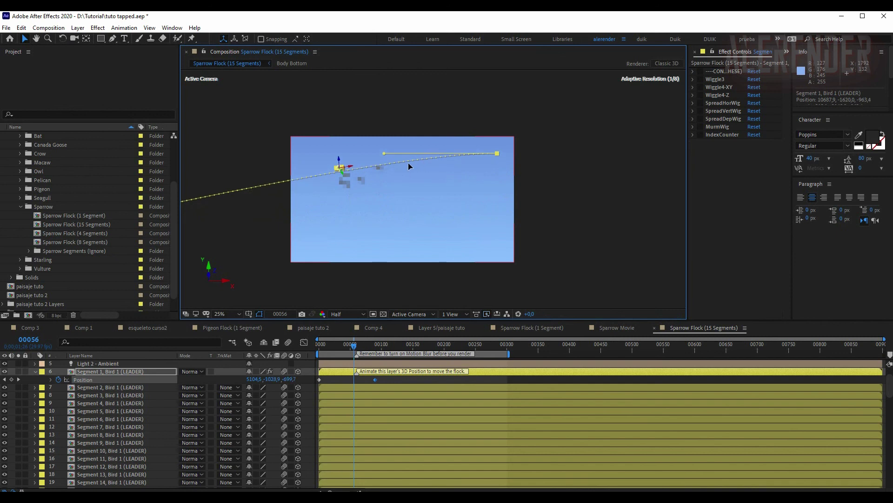
drag(384, 153, 457, 252)
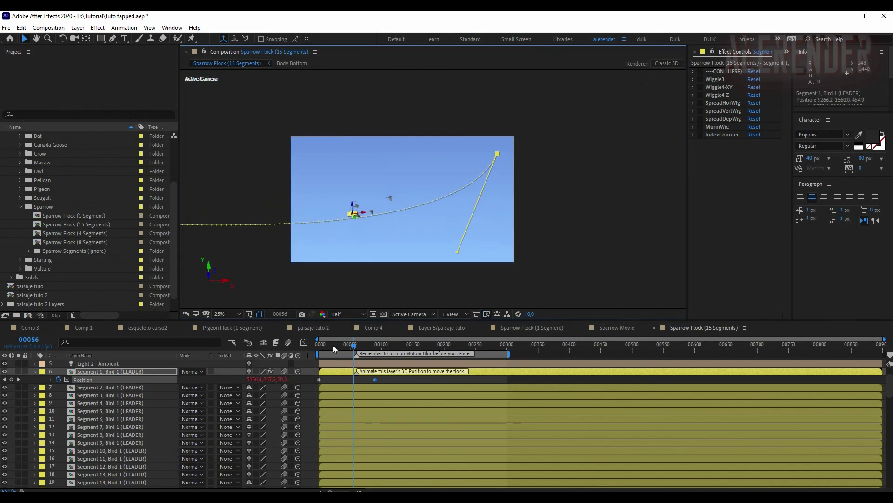
- Preview the sparrows along the new path and inspect the leader's Slider effect group
drag(325, 345, 320, 358)
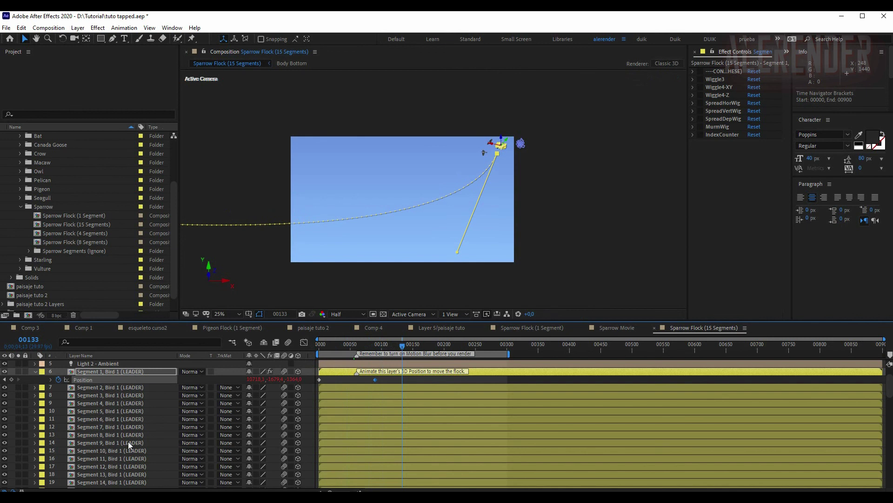
drag(353, 345, 321, 344)
key(space)
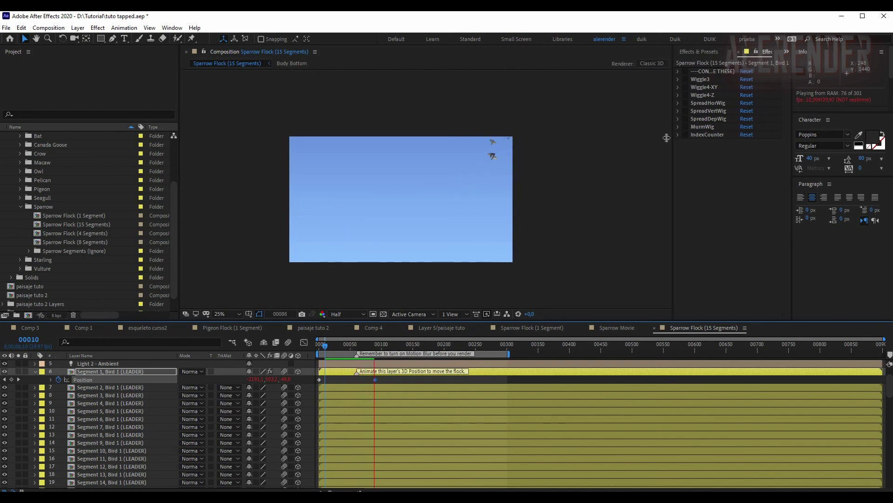
drag(688, 138, 633, 137)
click(635, 71)
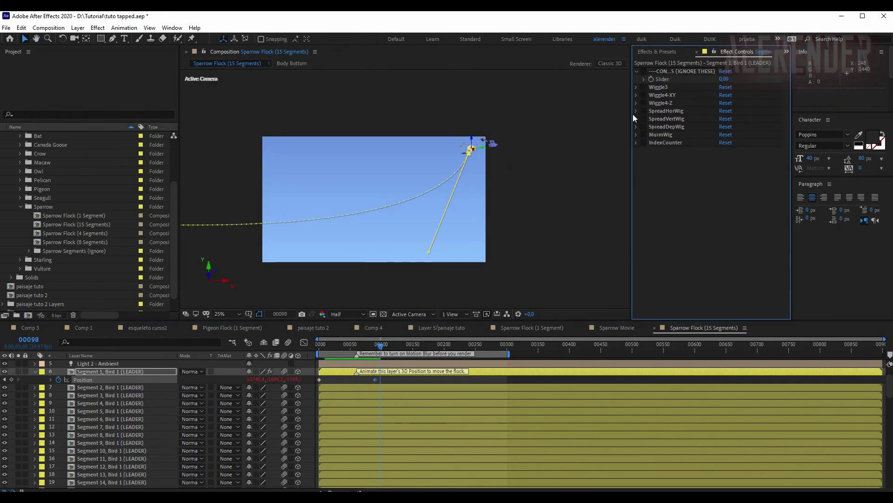
mouse_move(329, 346)
mouse_down()
mouse_move(367, 349)
mouse_move(357, 348)
mouse_up()
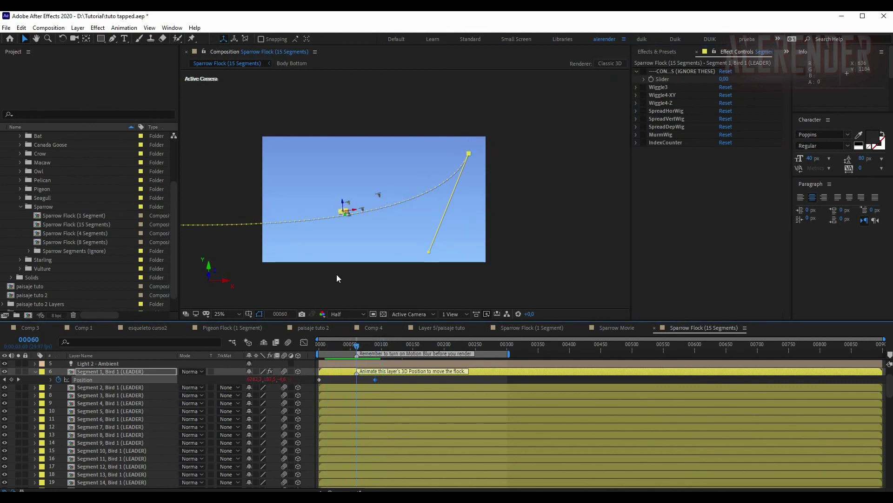
click(36, 372)
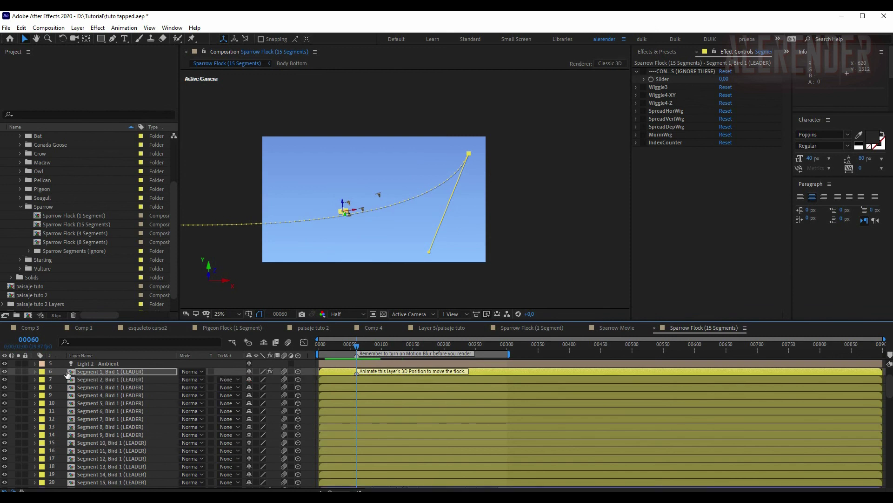
drag(380, 348, 361, 344)
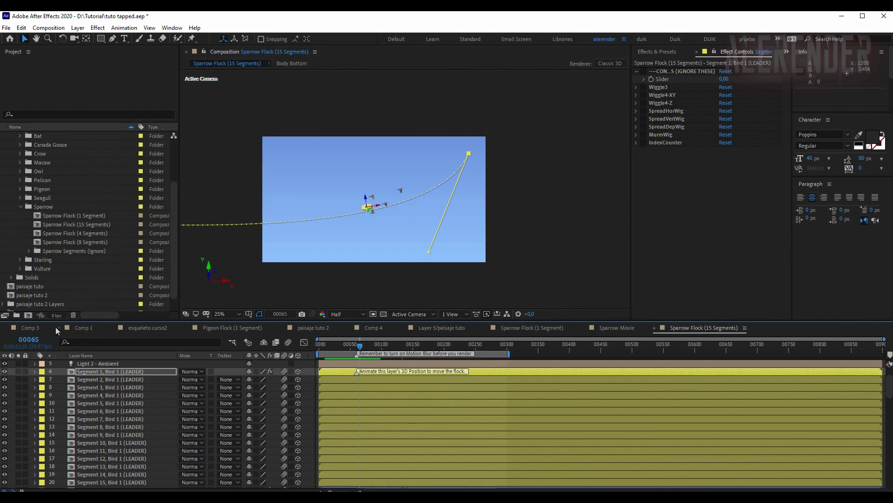
click(30, 328)
- Preview Comp 3 and select the Pigeon Flock (1 Segment) layers
key(space)
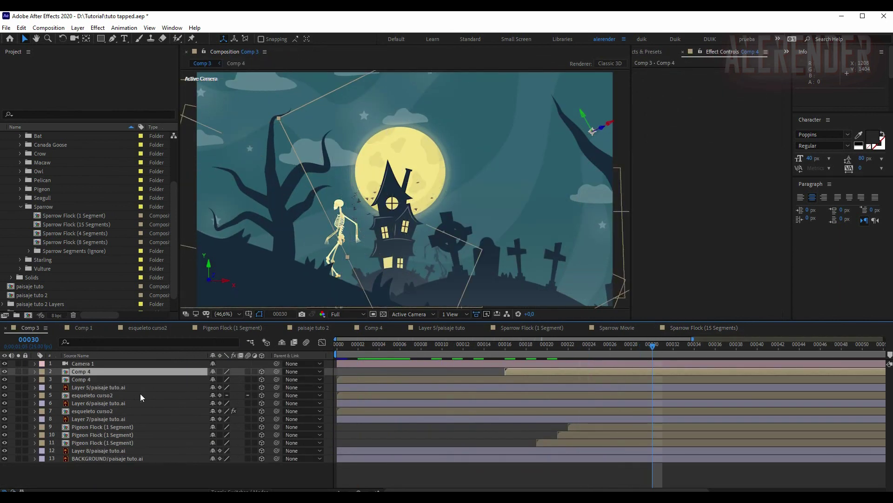
click(94, 426)
click(99, 434)
click(99, 442)
click(100, 435)
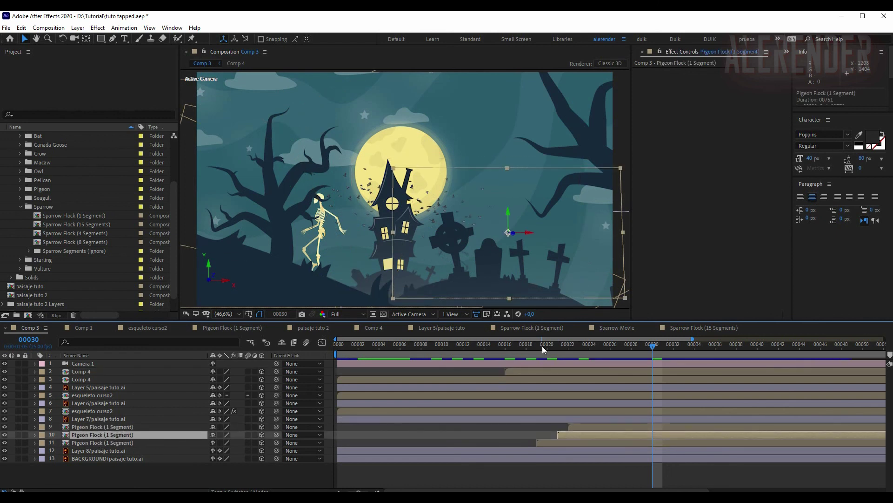
- Show the full 0–80 frame range and replay the pigeons flying past the moon
click(590, 345)
key(space)
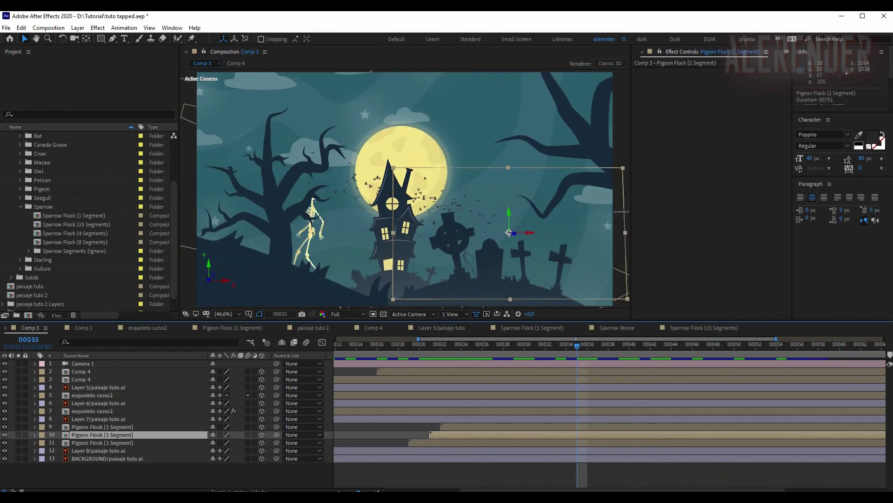
key(minus)
key(minus)
key(minus)
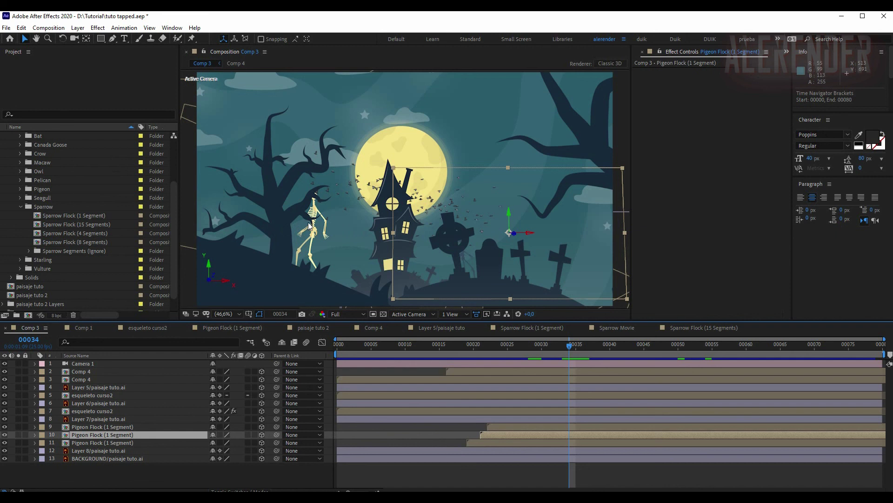
mouse_move(497, 353)
mouse_down()
mouse_move(685, 343)
mouse_move(417, 348)
mouse_up()
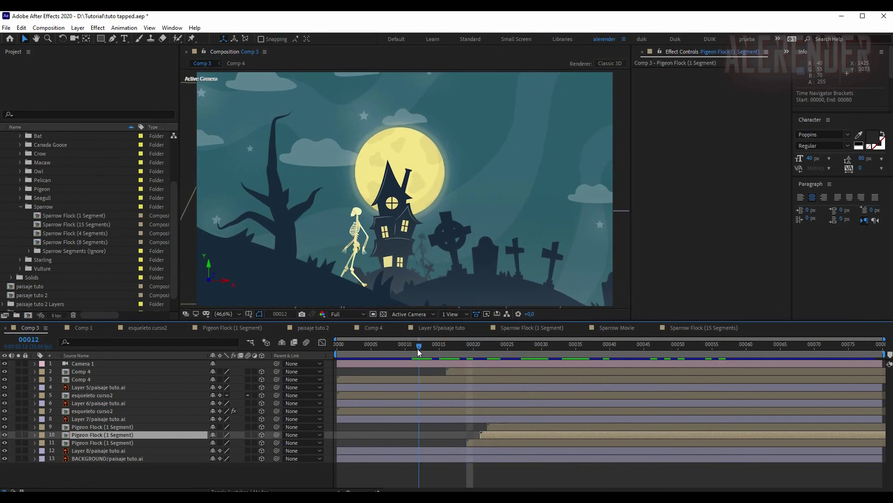
key(space)
mouse_move(410, 346)
mouse_down()
mouse_move(368, 344)
mouse_move(610, 345)
mouse_up()
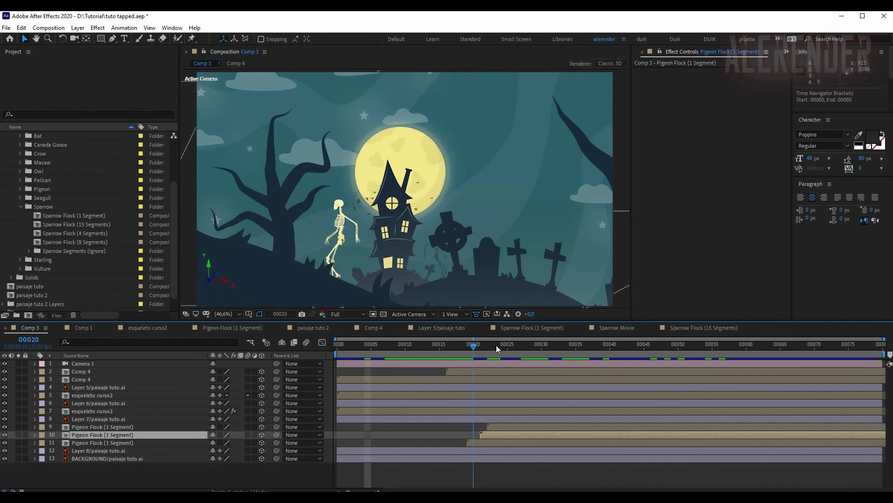